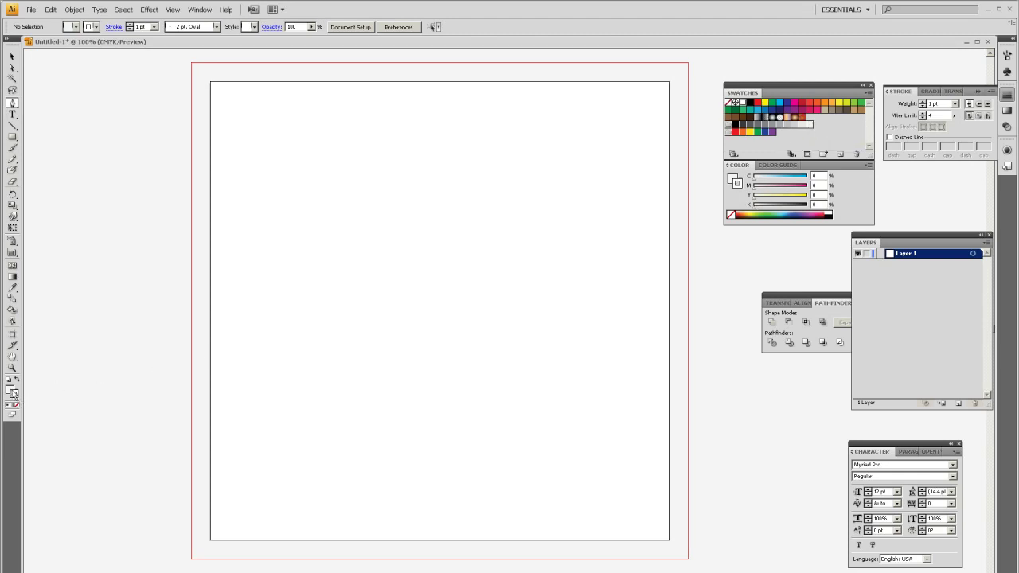
Step: Draw a small, wavy, light filled shape with the Pen tool and place it near the artboard's upper centre
left_click_drag(358, 215, 457, 225)
left_click_drag(469, 240, 335, 213)
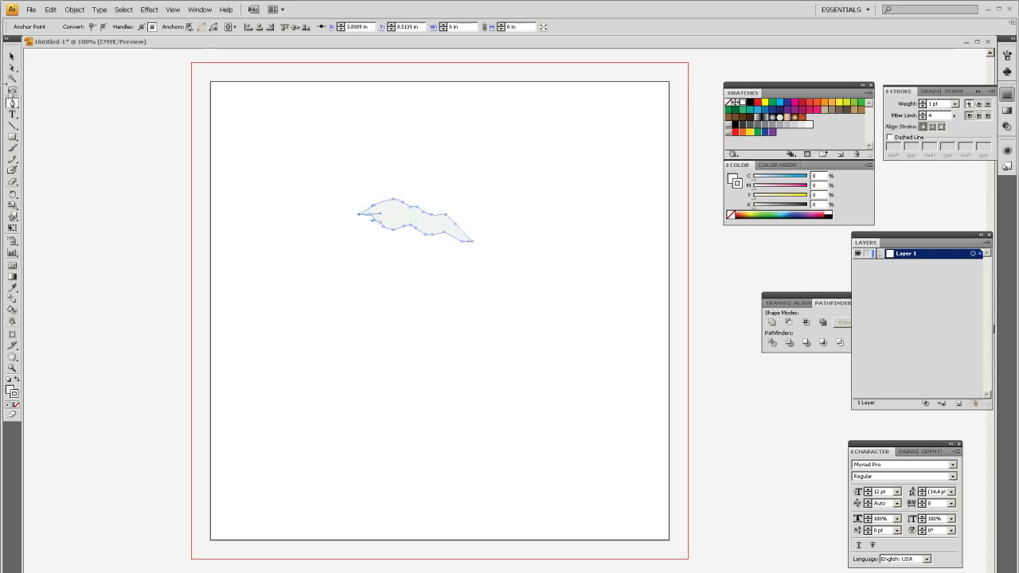
left_click(12, 61)
left_click_drag(423, 227, 510, 186)
left_click(425, 249)
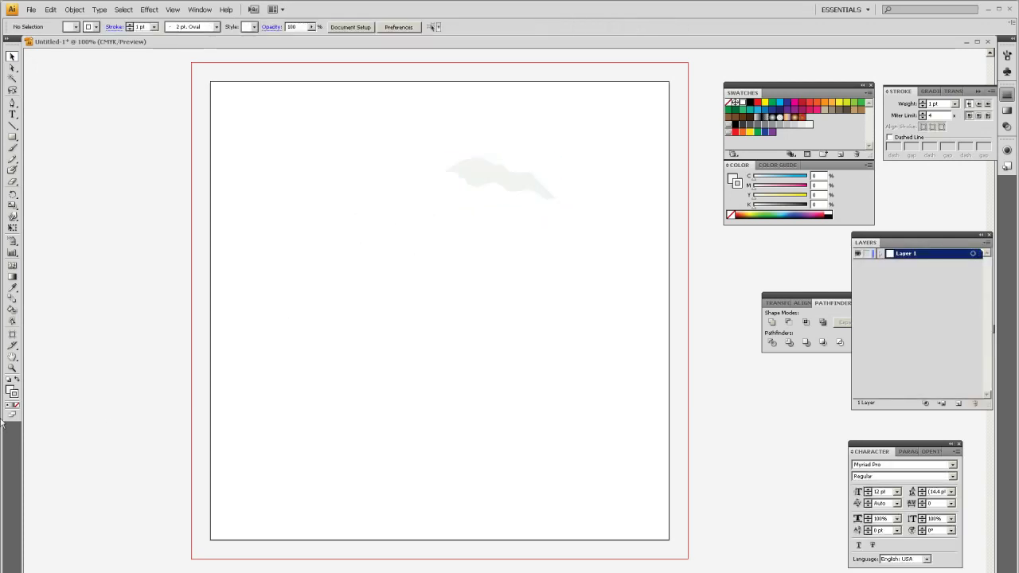
Step: Set both the fill and stroke colours to the 80% black swatch
left_click(10, 390)
left_click(808, 124)
left_click(749, 125)
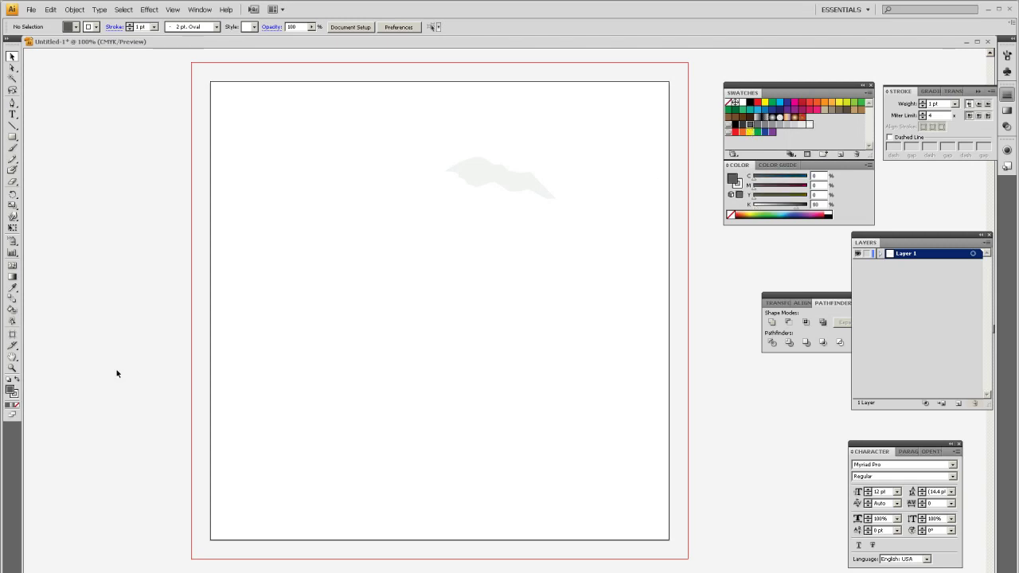
left_click(15, 396)
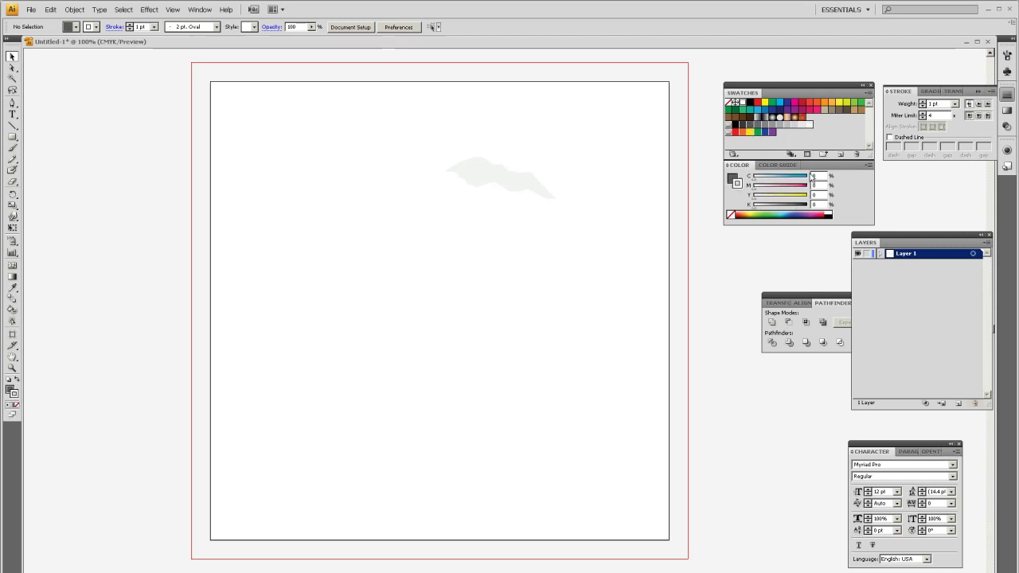
left_click(749, 126)
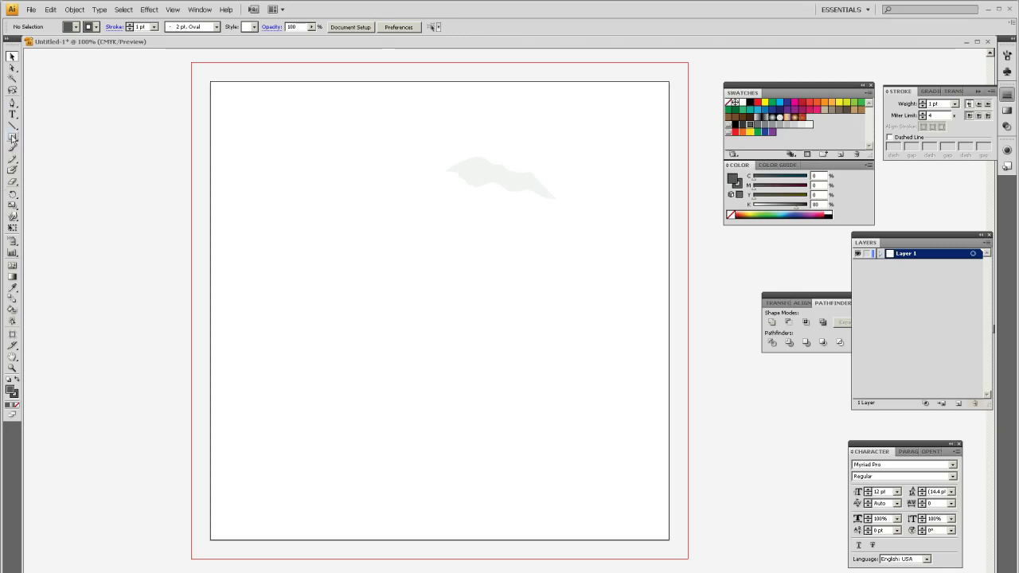
Step: Draw a larger, wavy, closed dark shape with the Pen tool below the small light shape, then deselect it
left_click(12, 102)
left_click_drag(316, 315, 336, 306)
left_click_drag(354, 294, 524, 338)
left_click(551, 344)
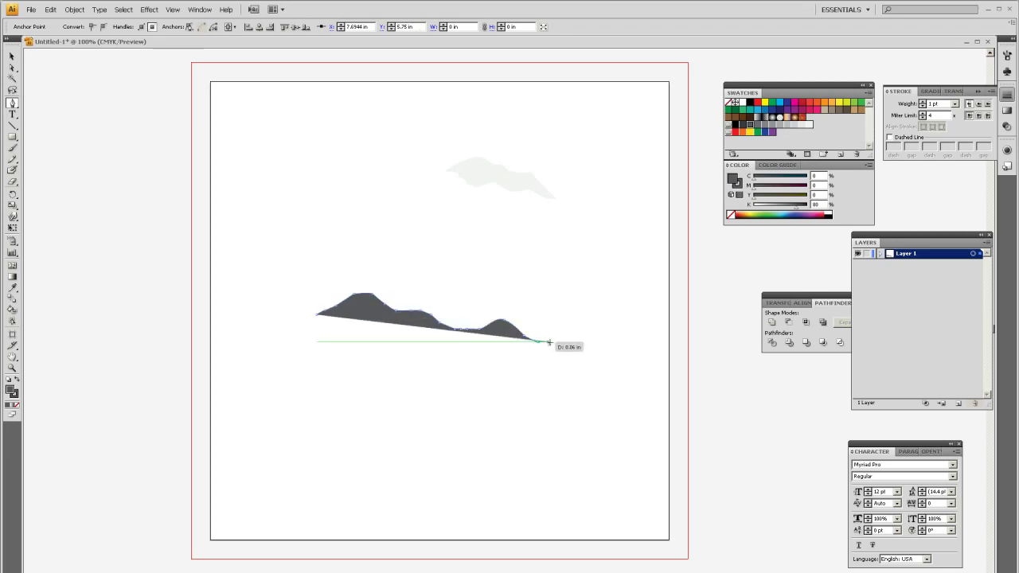
left_click_drag(585, 437, 443, 375)
left_click(424, 359)
left_click(400, 347)
left_click(341, 359)
left_click_drag(329, 356, 315, 316)
left_click(334, 337)
left_click(12, 56)
left_click(155, 272)
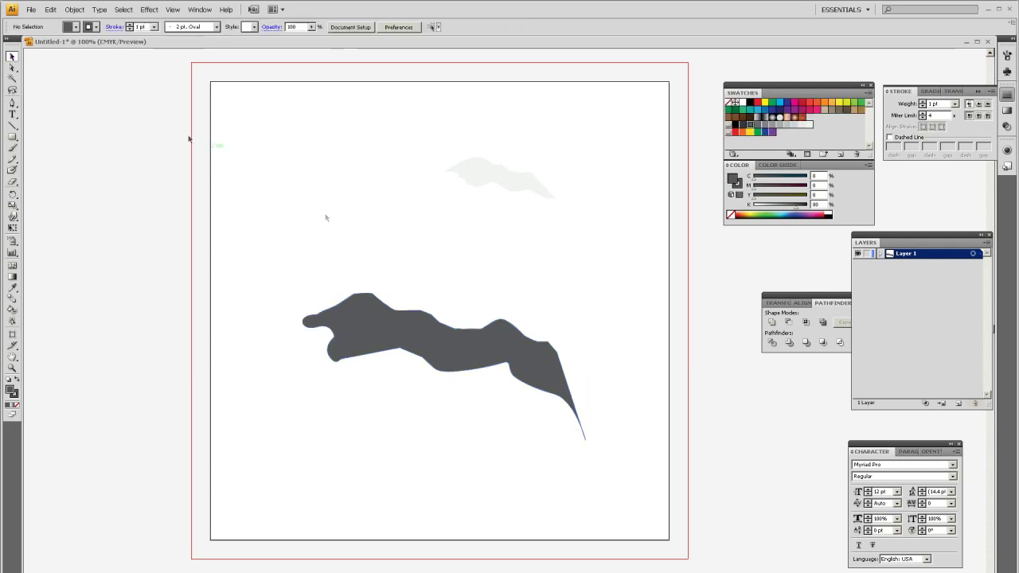
Step: Configure the blend options to use Specified Steps spacing with 300 steps
left_click(74, 10)
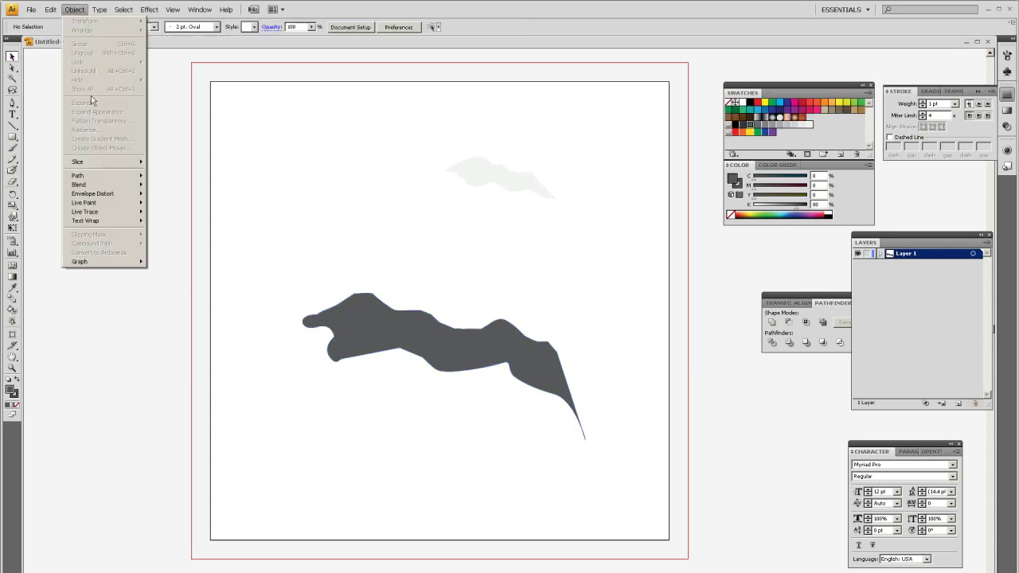
mouse_move(110, 186)
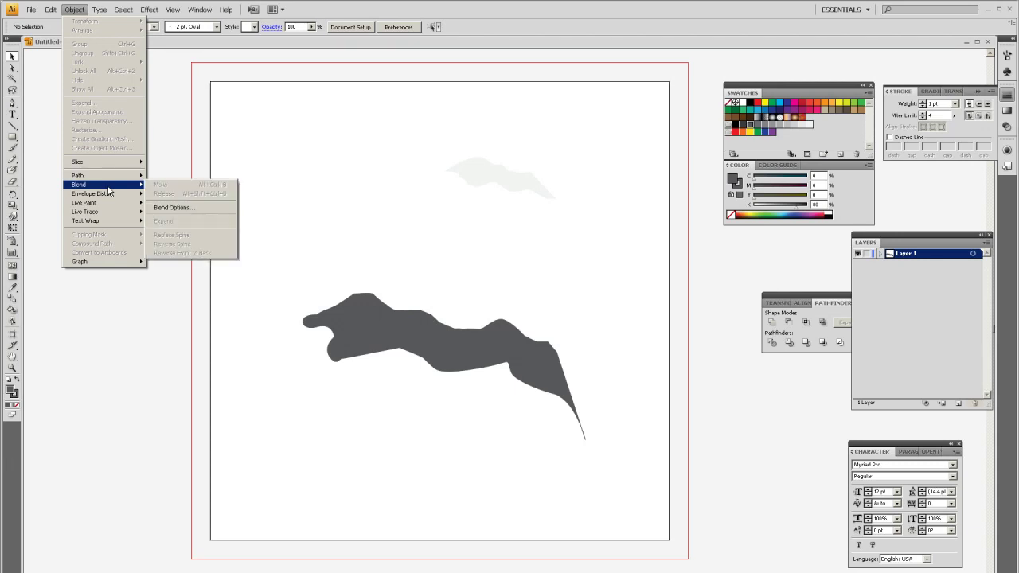
left_click(204, 209)
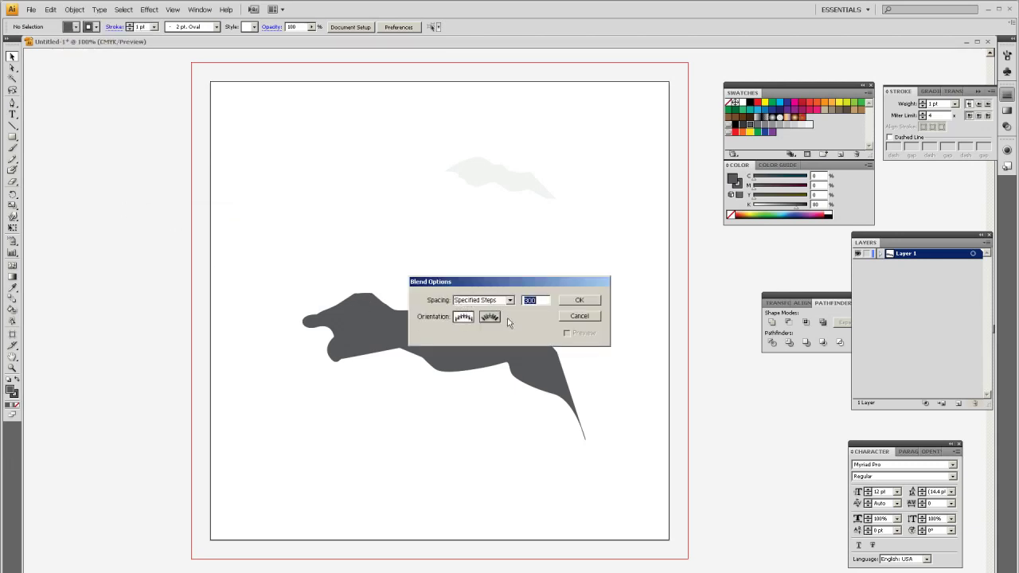
left_click(566, 303)
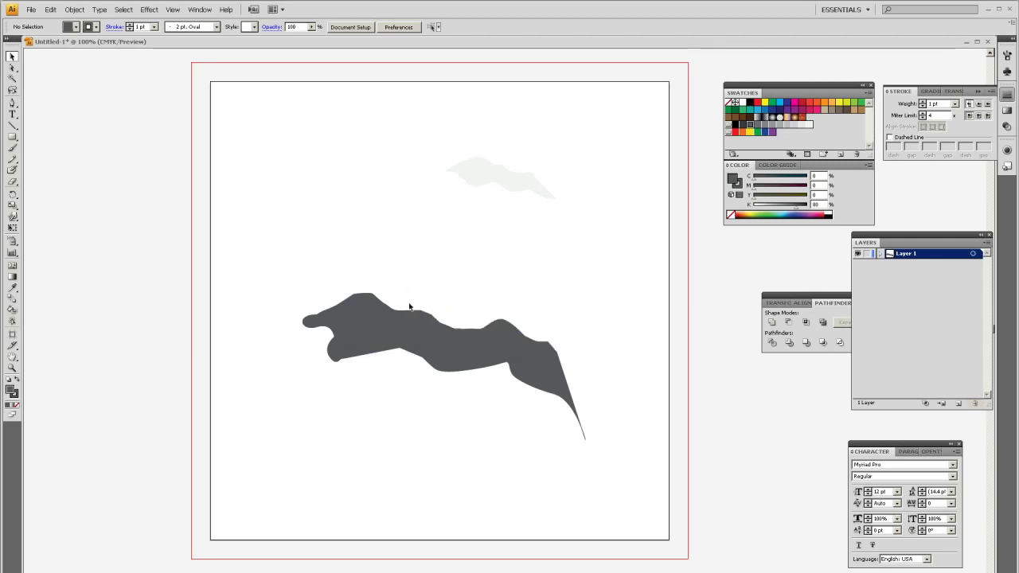
Step: Select the light and dark shapes together and make a blend between them
left_click(488, 183)
left_click(504, 339, "shift")
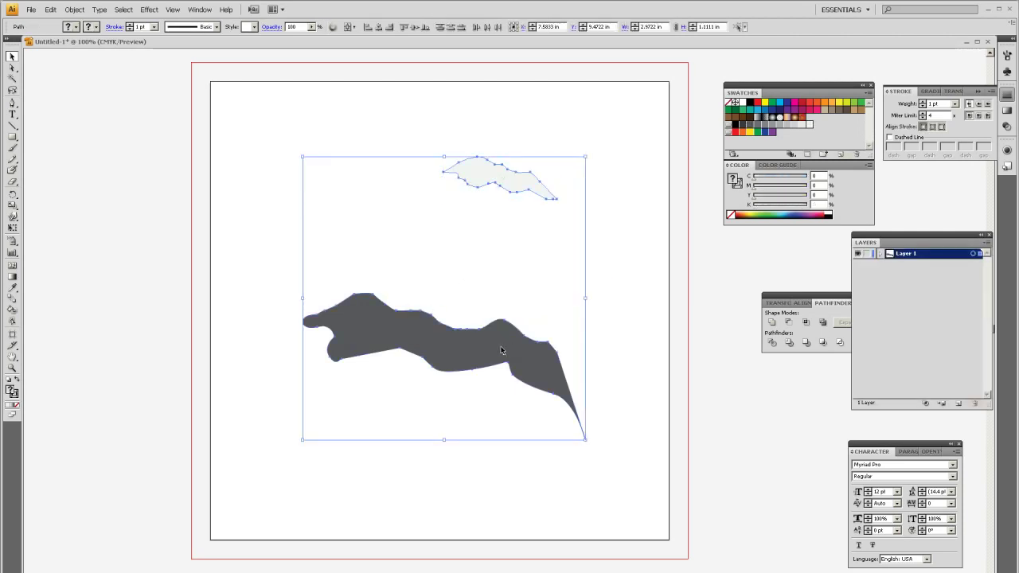
left_click(74, 10)
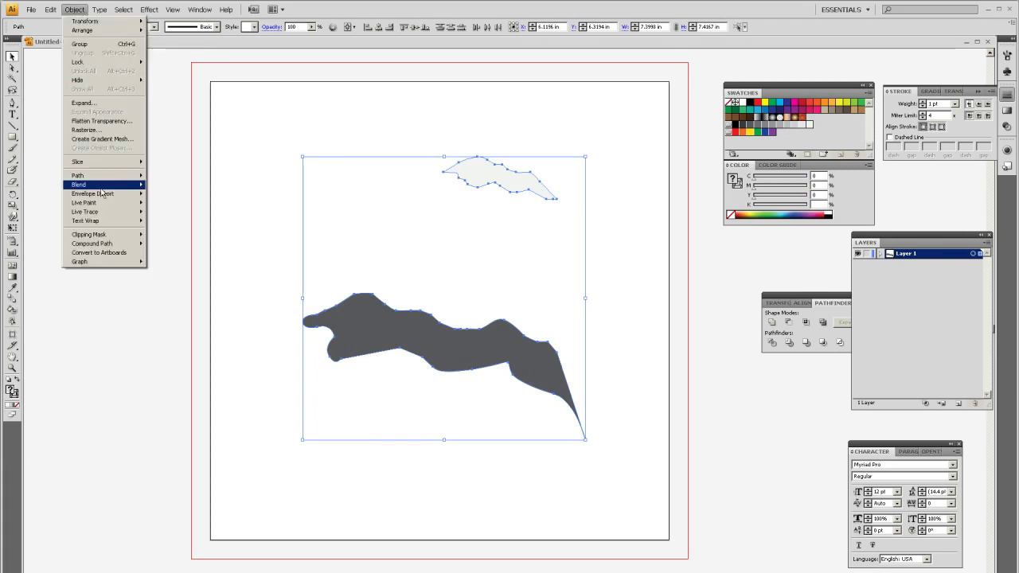
mouse_move(101, 189)
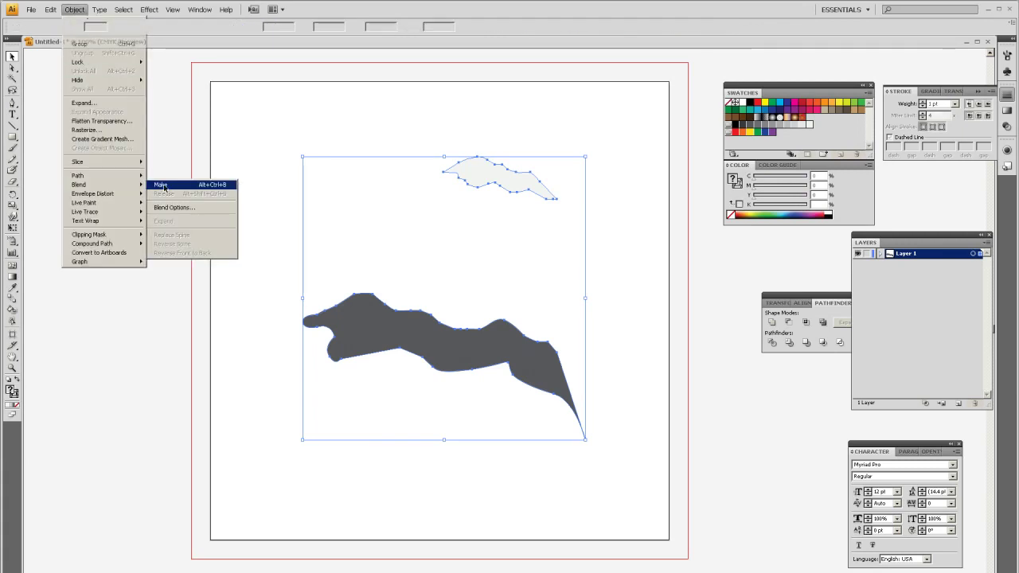
left_click(163, 185)
Step: Move the blended mountain down and to the left on the artboard
left_click(168, 223)
left_click_drag(180, 237, 227, 209)
left_click_drag(492, 253, 411, 335)
left_click(218, 266)
left_click(377, 321)
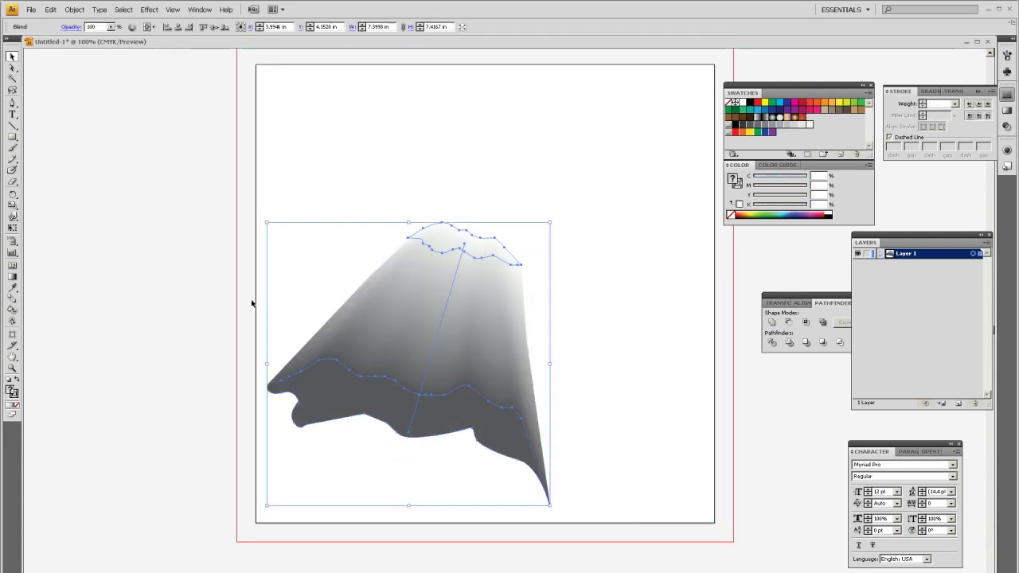
Step: Recolour only the dark base shape inside the blend with the 90% black swatch, then deselect it
left_click(12, 67)
left_click(132, 135)
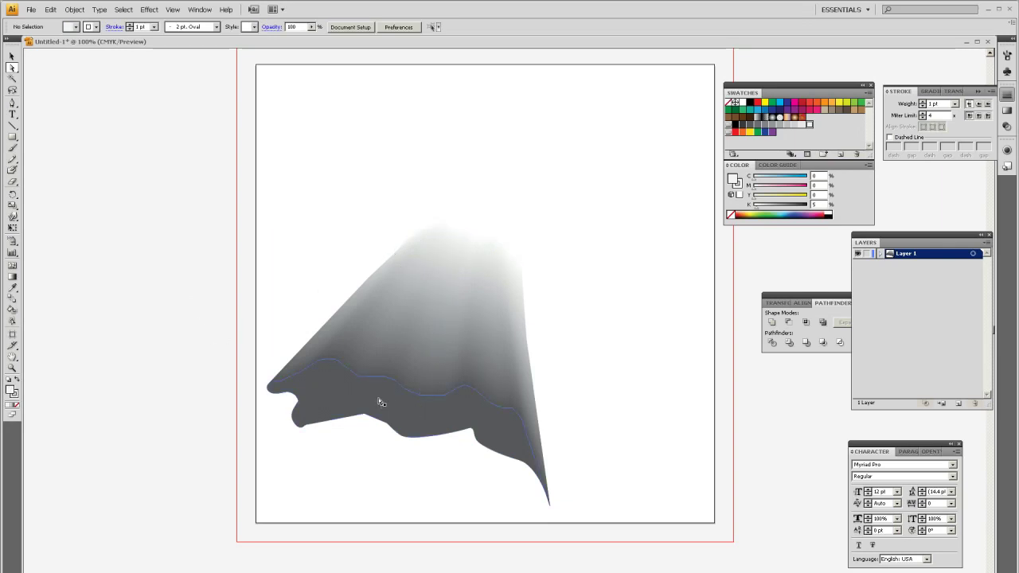
left_click(355, 384)
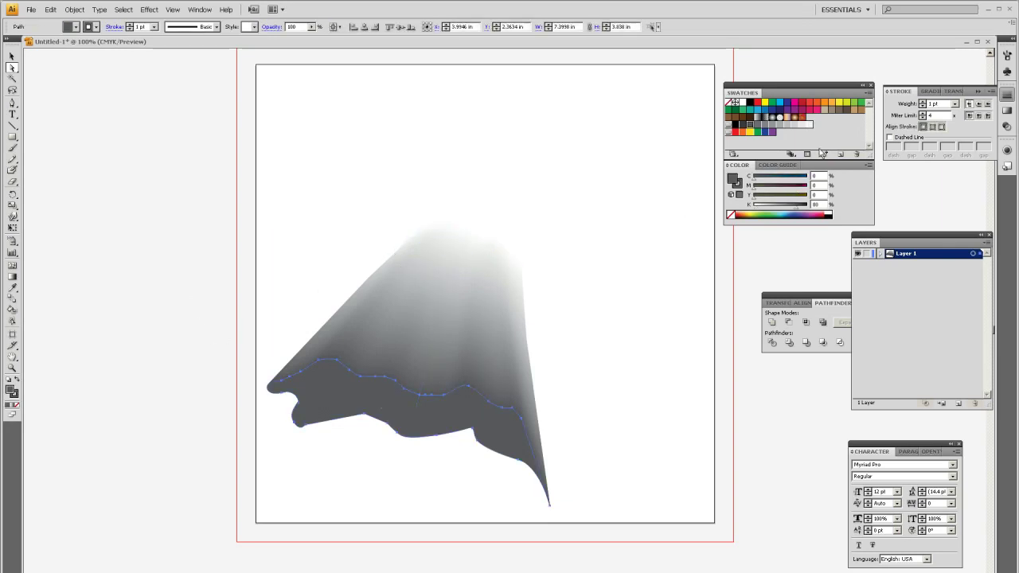
left_click(746, 126)
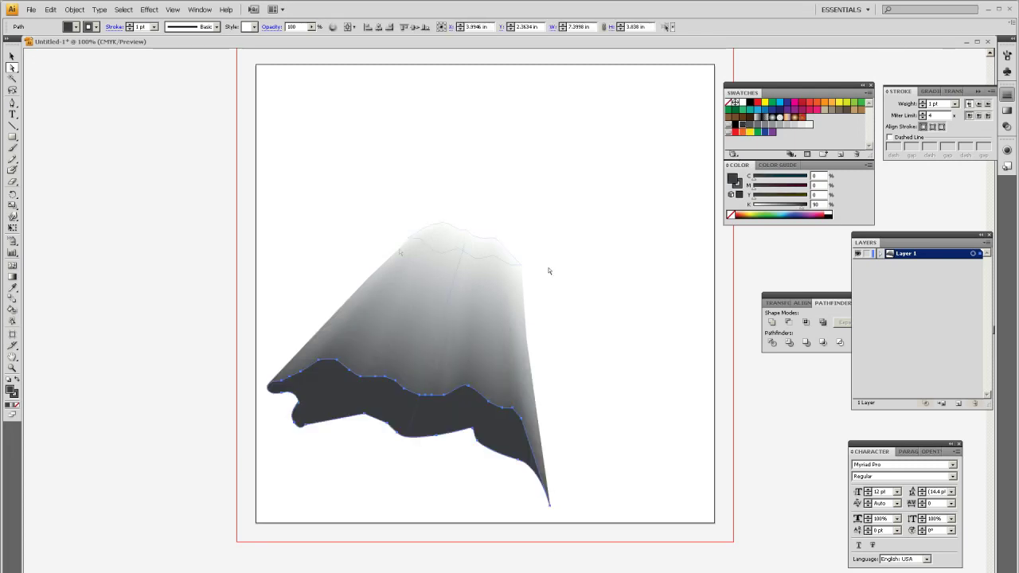
left_click(289, 233)
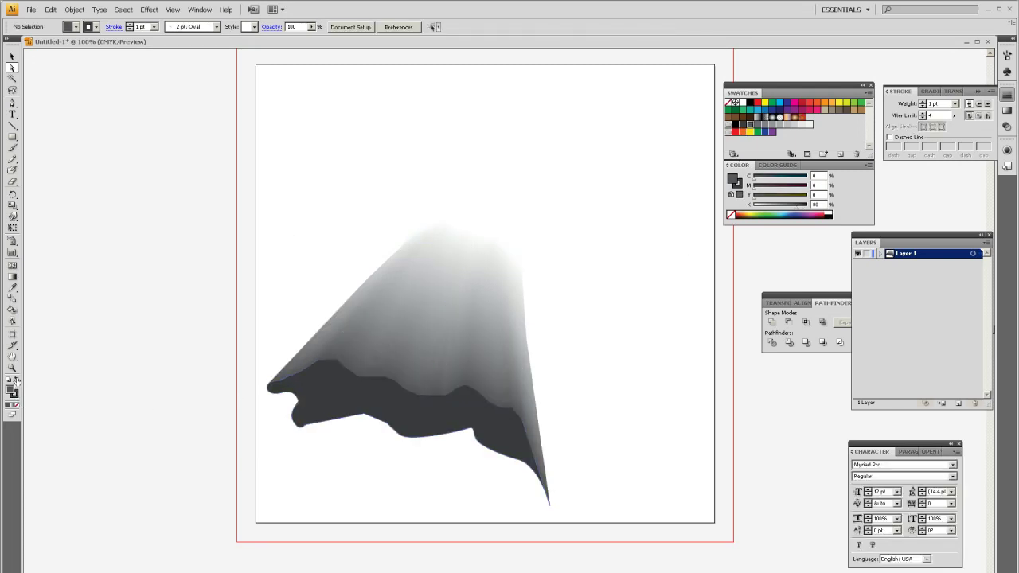
Step: Move the blend's dark base shape down and left, and pull the light top shape's leftmost anchor down and left
left_click_drag(489, 427, 430, 452)
left_click(410, 239)
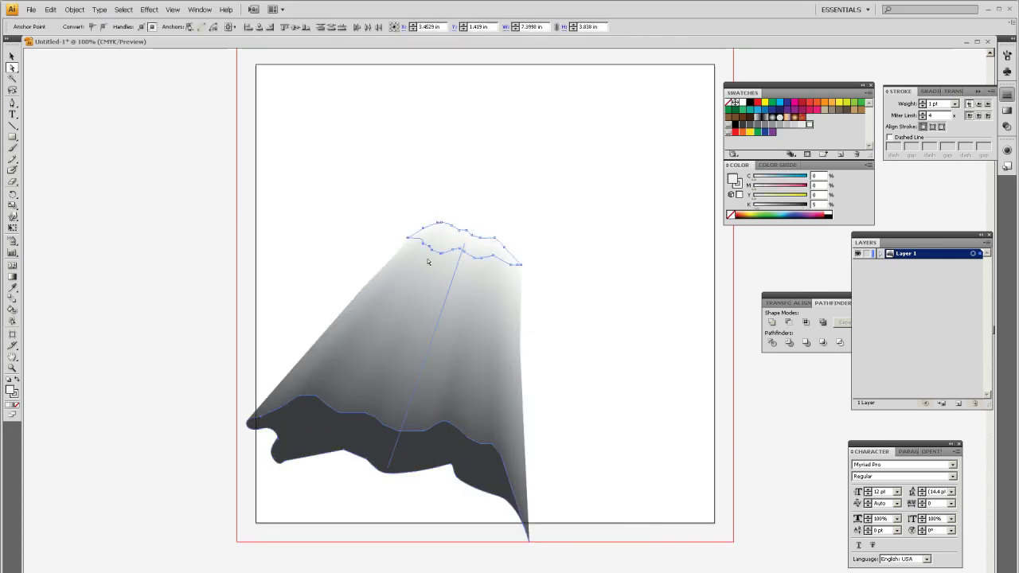
left_click_drag(410, 240, 363, 288)
Step: Move the whole blend up and left so it overlaps the artboard's left edge, then deselect it
left_click(12, 56)
left_click_drag(402, 355, 285, 297)
left_click(60, 179)
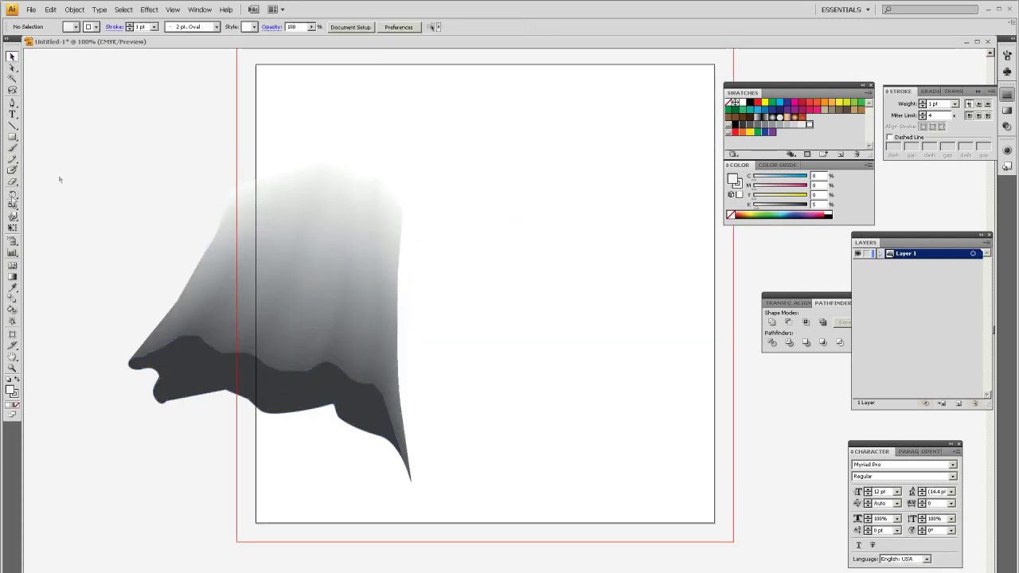
Step: Draw a second irregular light peak shape with the Pen tool in the artboard's upper right area, then deselect it
left_click(12, 104)
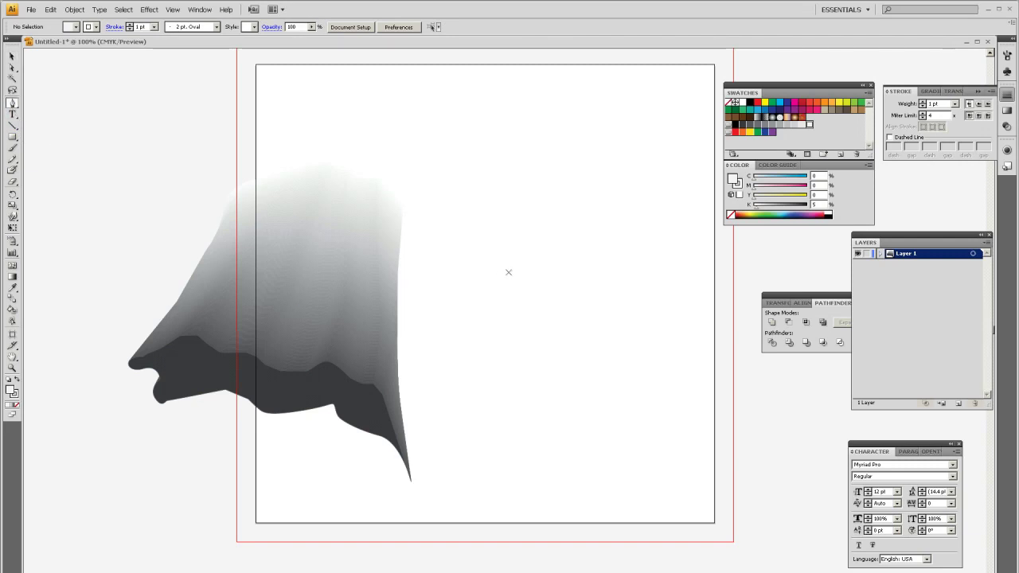
left_click(525, 209)
left_click(559, 166)
left_click_drag(604, 174, 606, 179)
left_click(614, 187)
left_click(627, 203)
left_click(634, 212)
left_click(633, 273)
left_click(655, 295)
left_click(668, 302)
left_click_drag(610, 296, 593, 297)
left_click(576, 284)
left_click(573, 262)
left_click_drag(534, 247, 500, 257)
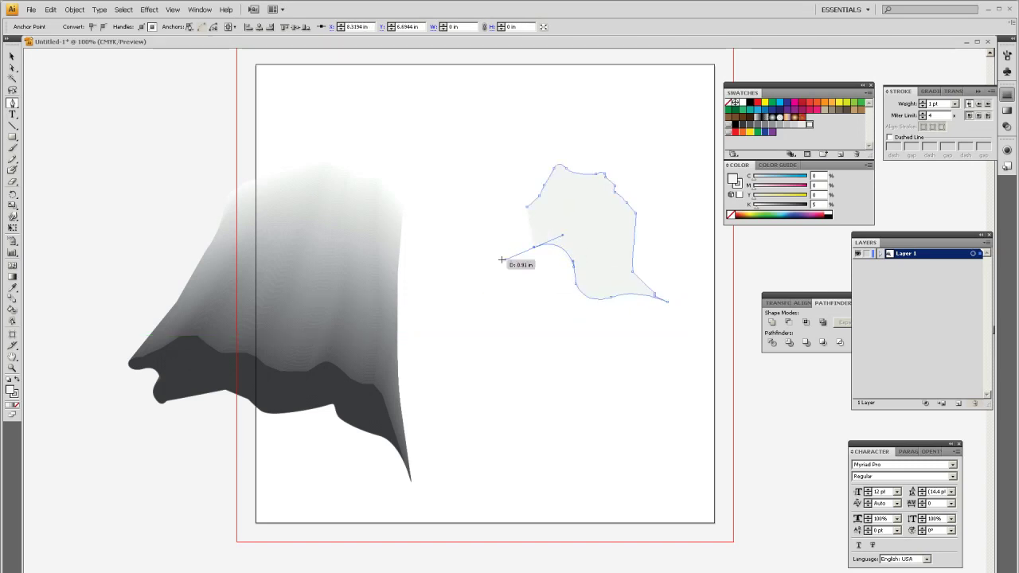
left_click(472, 244)
left_click(514, 233)
left_click_drag(527, 209, 484, 204)
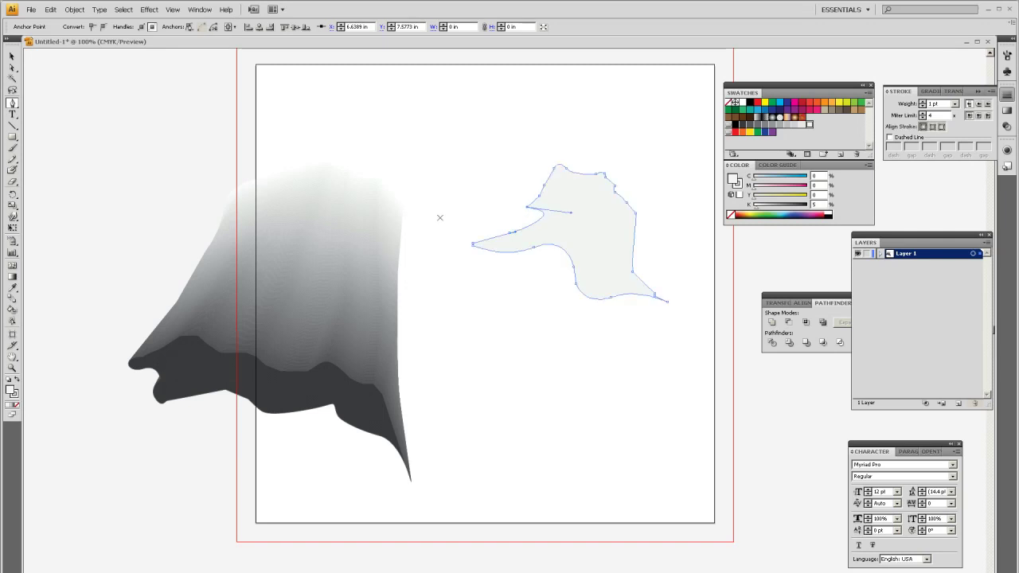
left_click(11, 56)
left_click(136, 287)
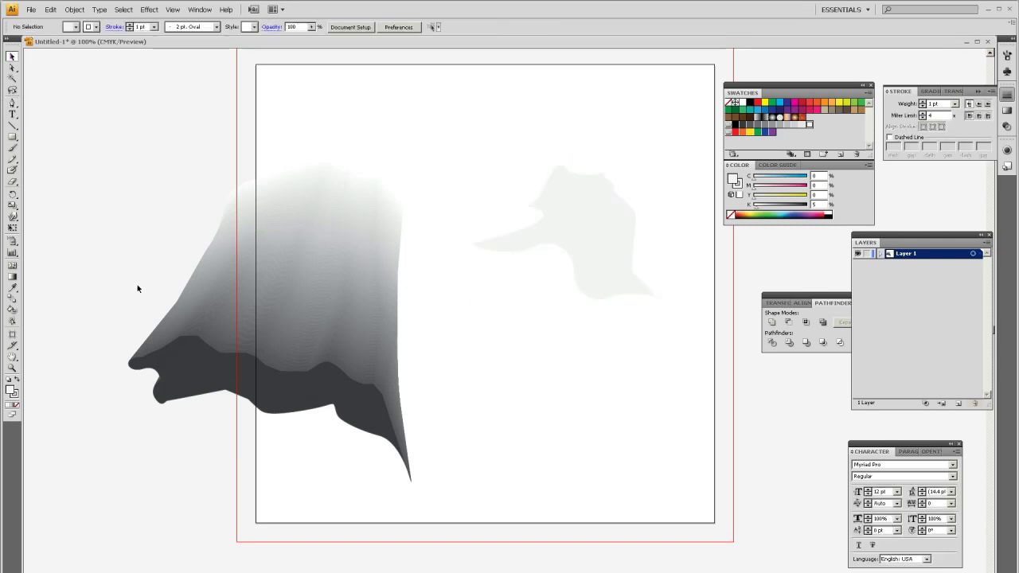
Step: Pick up the first mountain's dark base colour and draw a wide, jagged, closed base shape beneath the new light shape
left_click(12, 70)
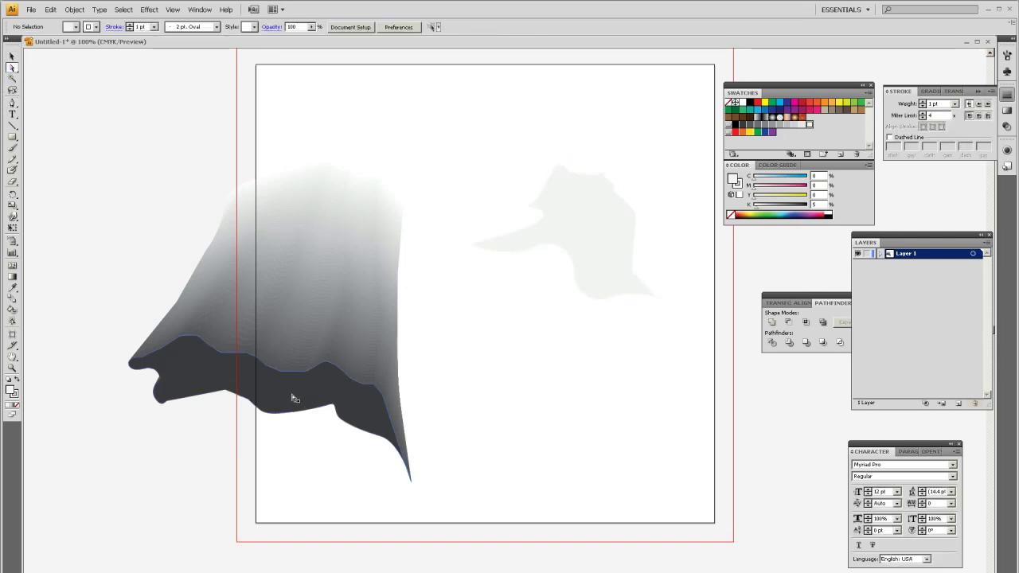
left_click(265, 398)
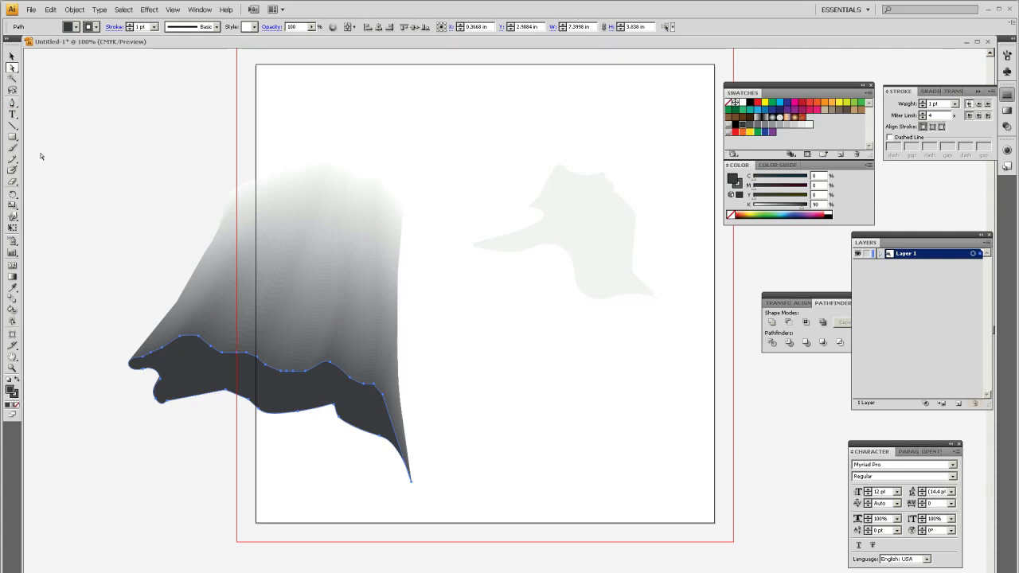
left_click(14, 106)
left_click(483, 441)
left_click(530, 387)
left_click(568, 396)
left_click_drag(643, 388, 737, 415)
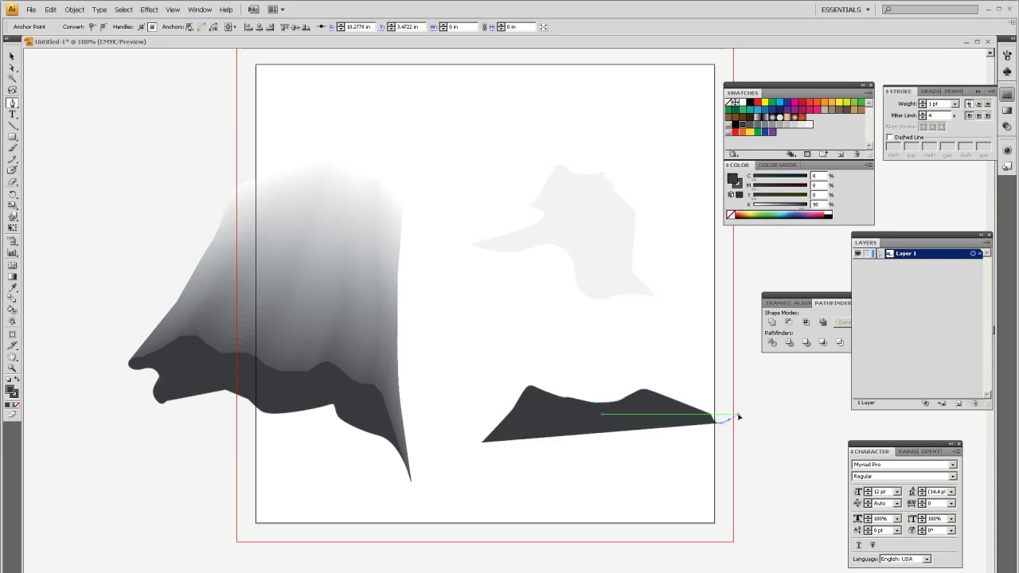
left_click(740, 437)
mouse_move(668, 457)
left_mouse_down()
mouse_move(647, 471)
mouse_move(591, 431)
mouse_move(457, 453)
left_mouse_up()
left_click(483, 443)
left_click(11, 56)
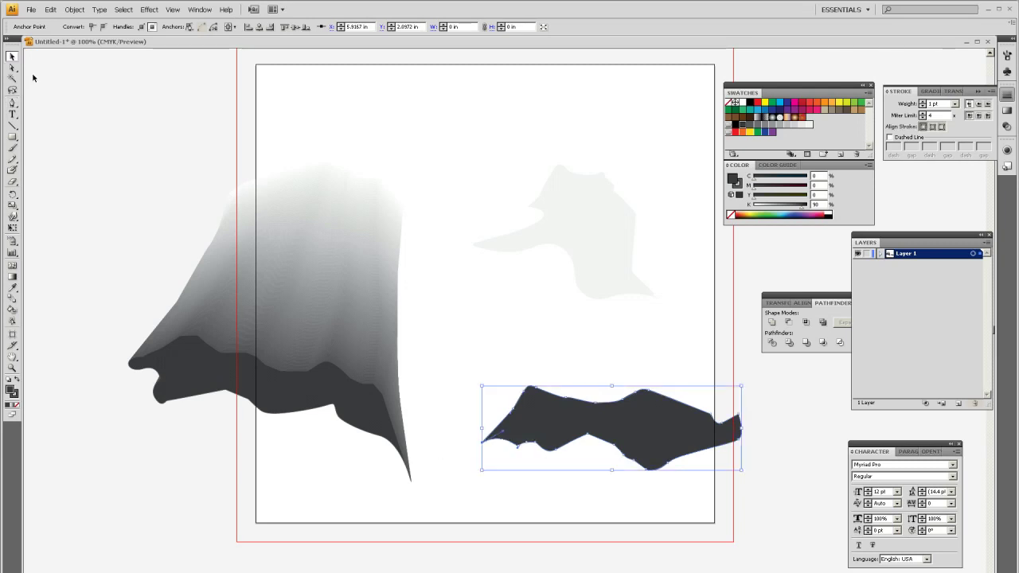
Step: Select the new light and dark shapes together and blend them into a second mountain, then deselect it
left_click(593, 238, "shift")
left_click(74, 9)
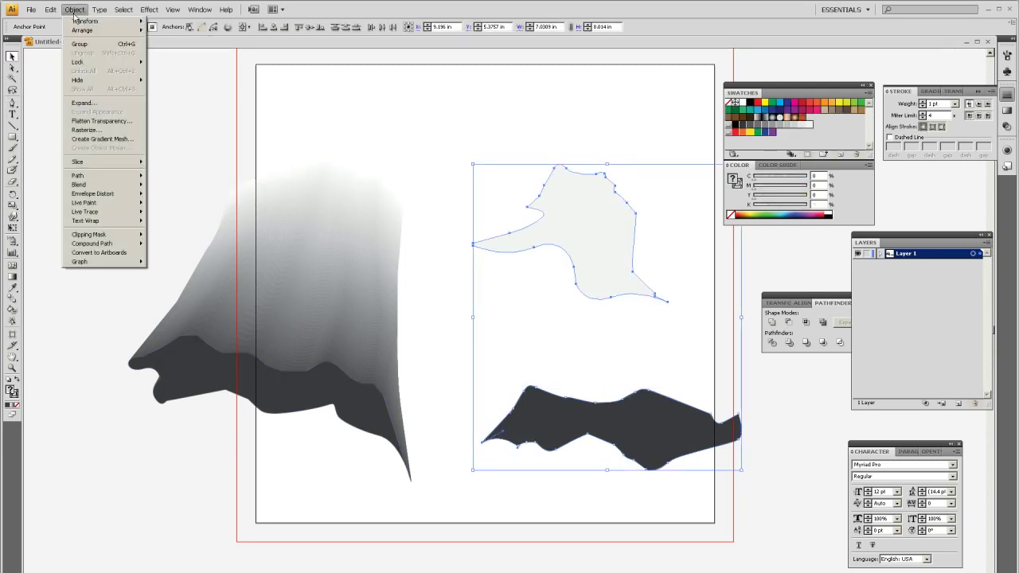
mouse_move(97, 184)
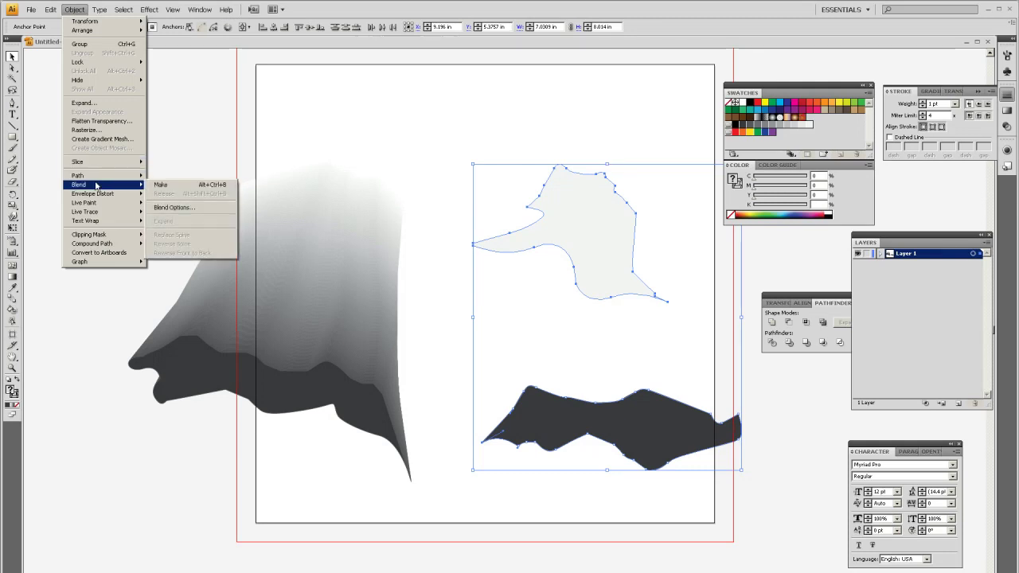
left_click(171, 186)
left_click(157, 128)
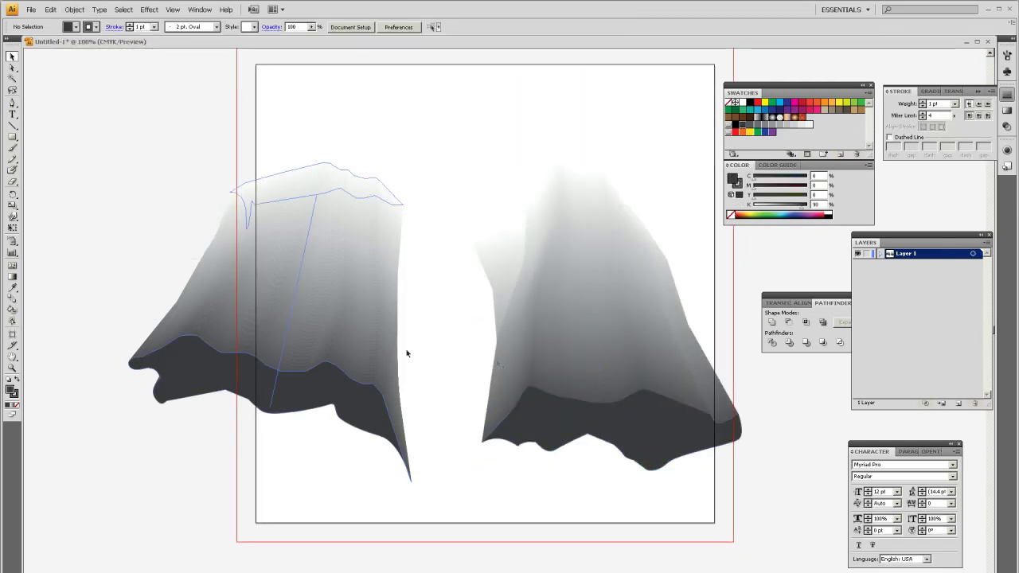
Step: Move the second mountain blend up and left so that it overlaps the first mountain
left_click_drag(538, 314, 528, 371)
left_click_drag(599, 409, 550, 375)
left_click_drag(329, 215, 416, 249)
key("z")
left_click(535, 340, "alt")
left_click_drag(475, 334, 474, 370)
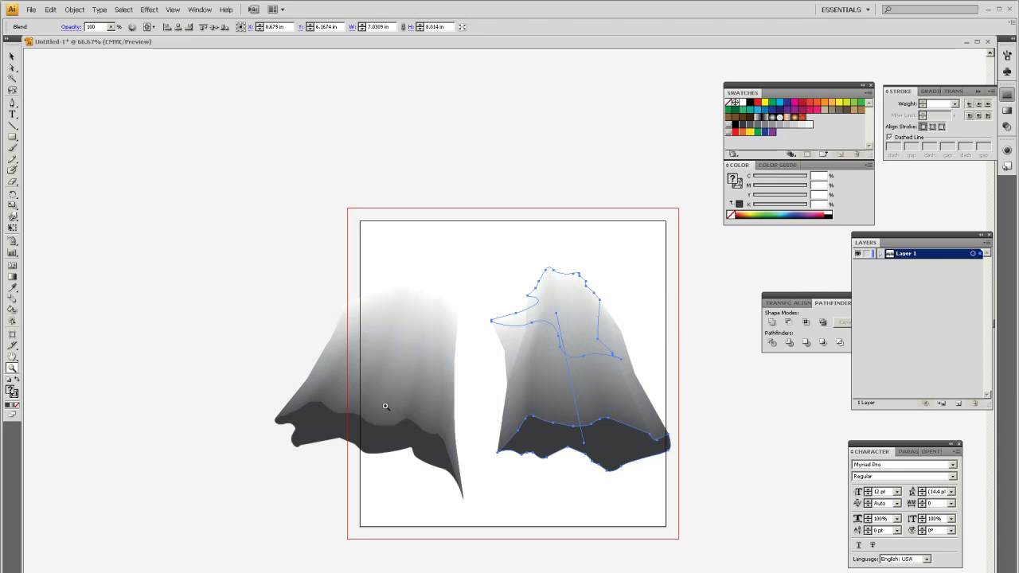
left_click(11, 55)
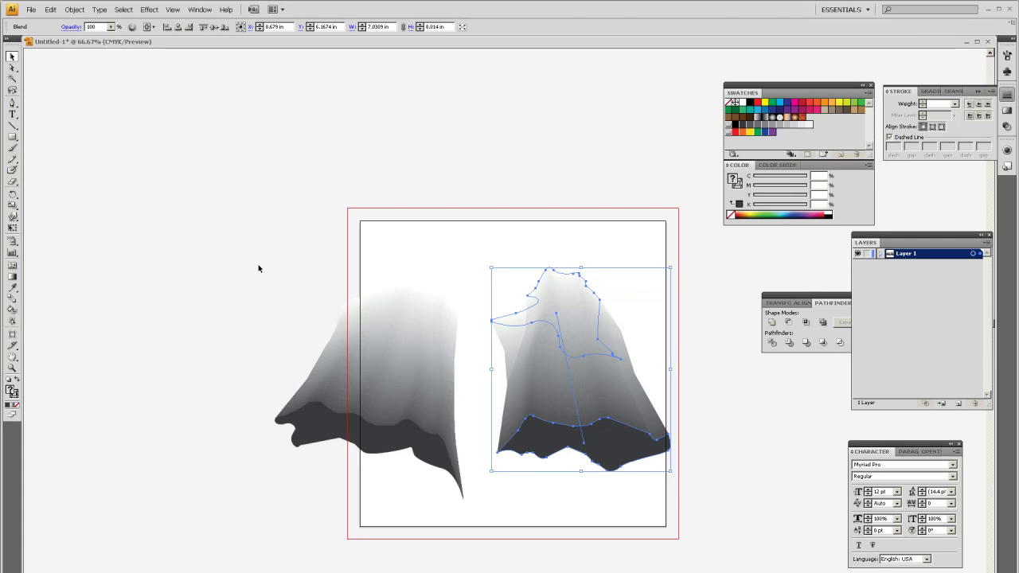
key("ctrl+shift+b")
key("ctrl+shift+a")
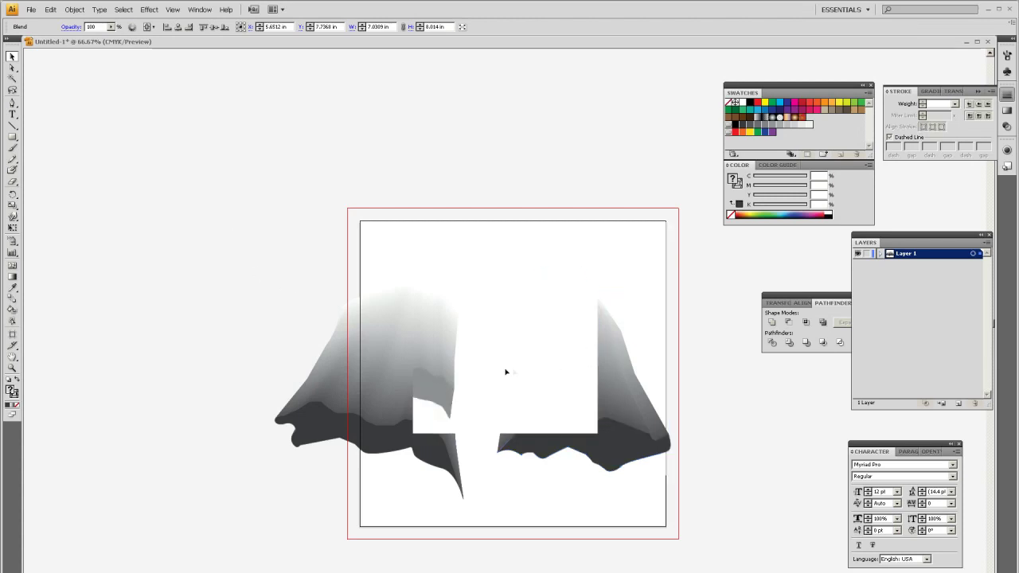
Step: Duplicate the second mountain to the area up and left of the artboard and send the copy one level backward
left_click_drag(522, 356, 313, 292)
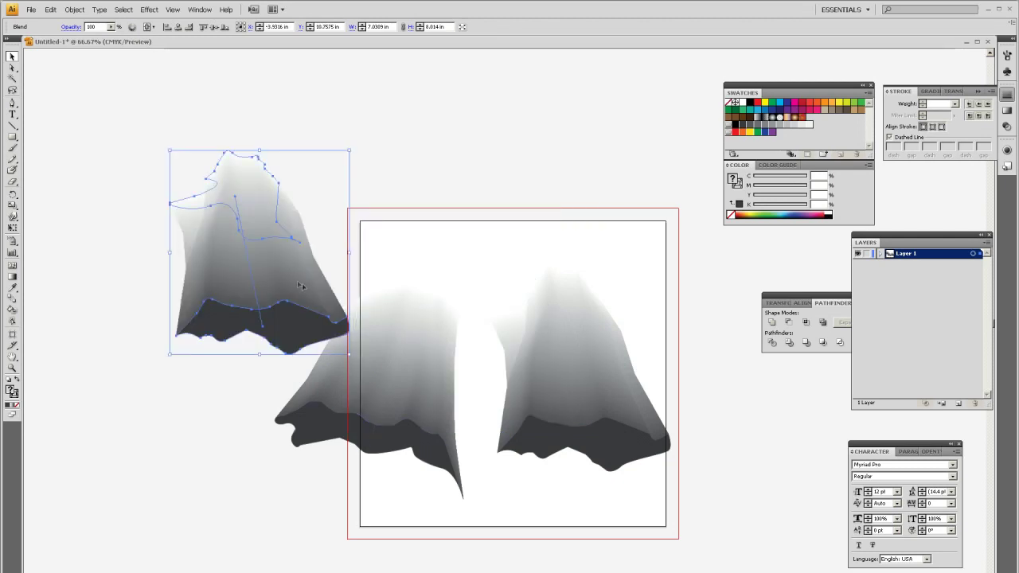
left_click(80, 11)
mouse_move(83, 22)
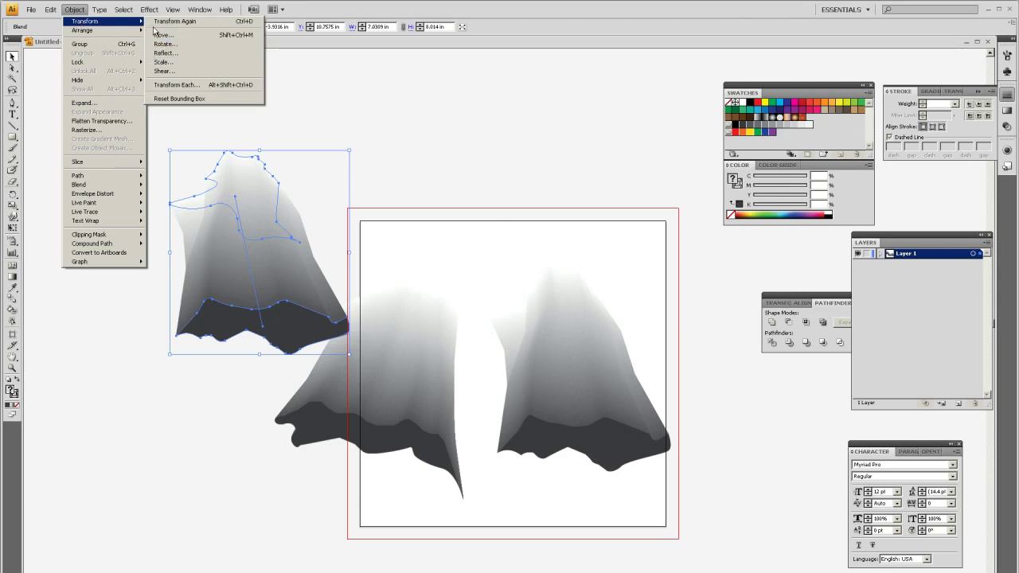
mouse_move(123, 33)
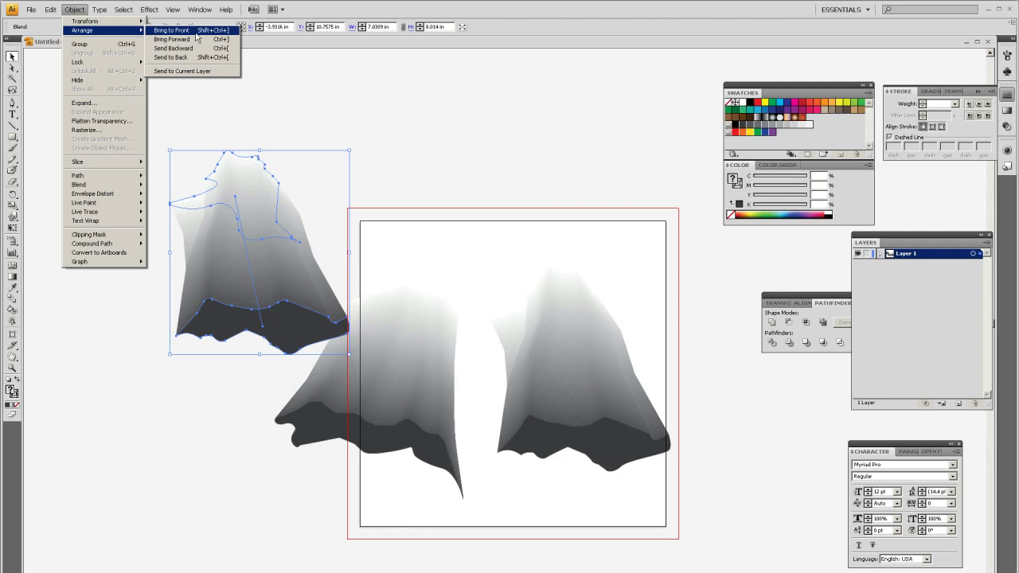
left_click(174, 48)
Step: Stretch the copied mountain's light peak shape upward, place the copy between the other two mountains and deselect it
key("a")
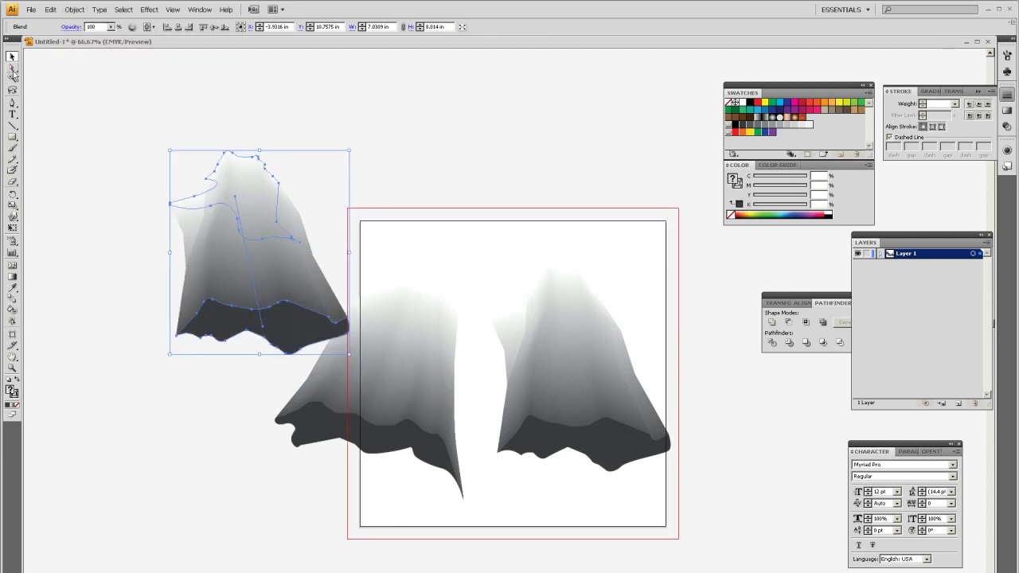
left_click_drag(191, 127, 256, 54)
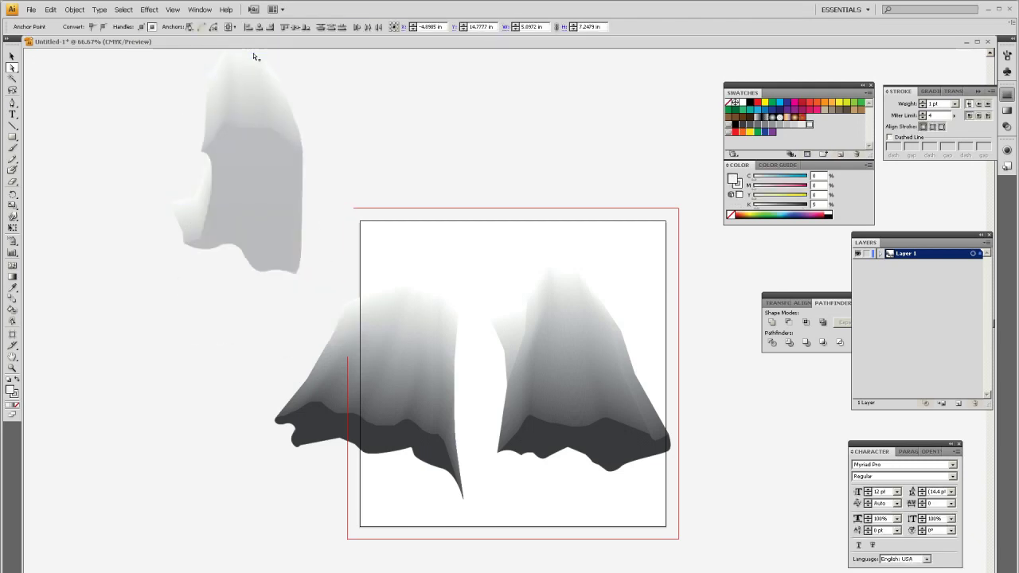
left_click(12, 55)
left_click(364, 221)
left_click_drag(265, 210, 488, 303)
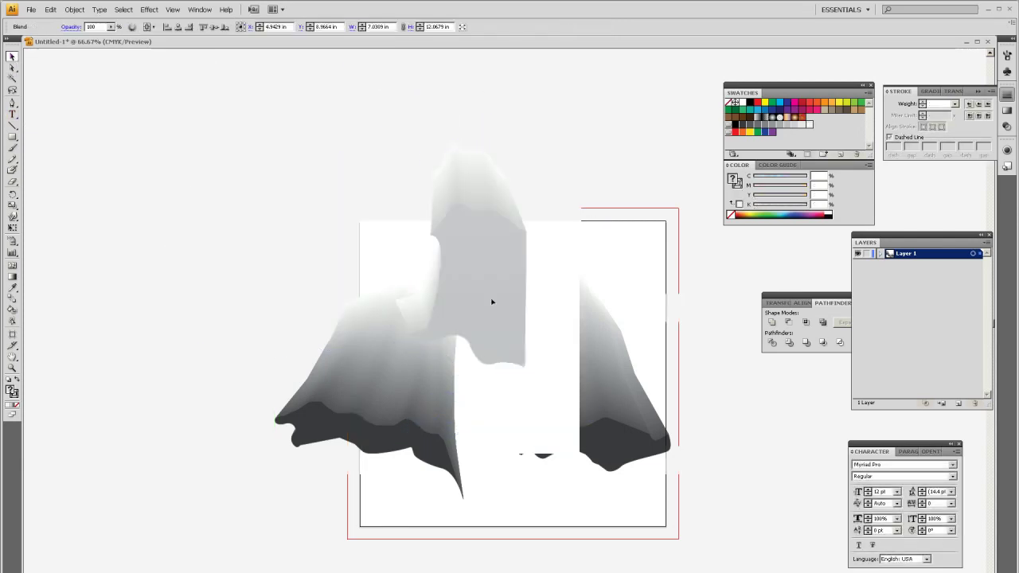
left_click(600, 201)
Step: Bring the left mountain to the front of the stacking order, then deselect it
left_click(312, 406)
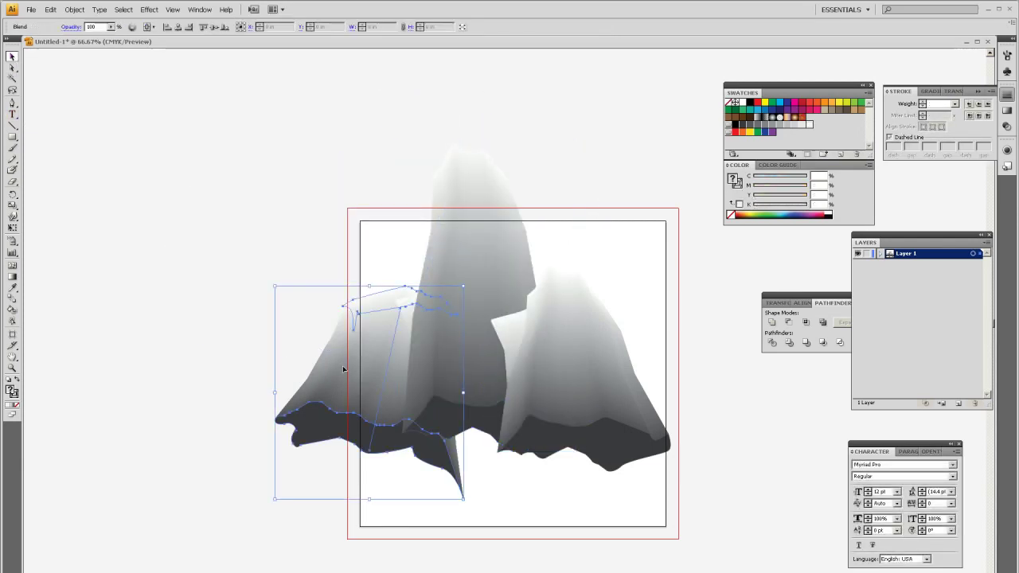
left_click(74, 9)
mouse_move(119, 31)
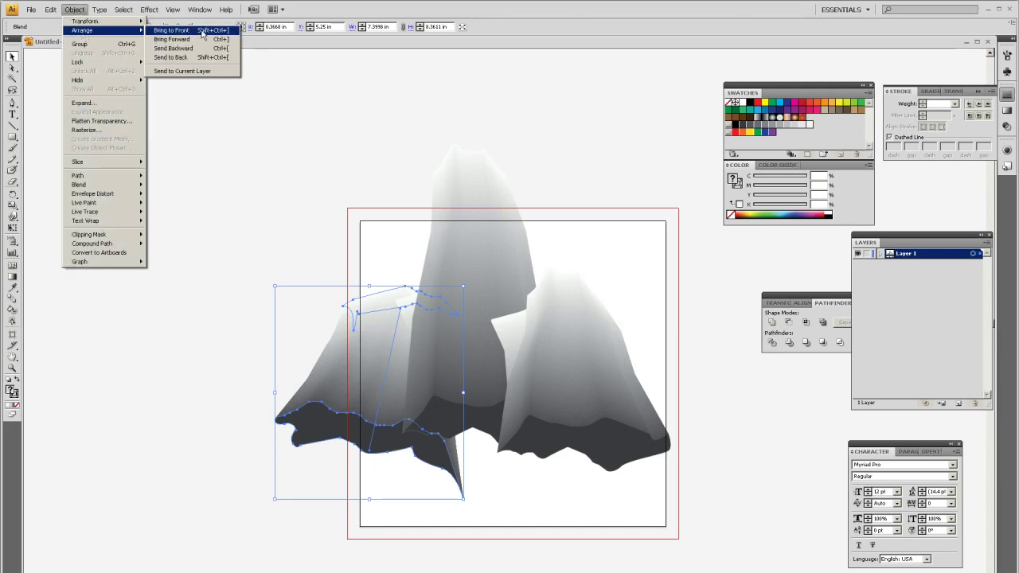
left_click(202, 31)
left_click(198, 281)
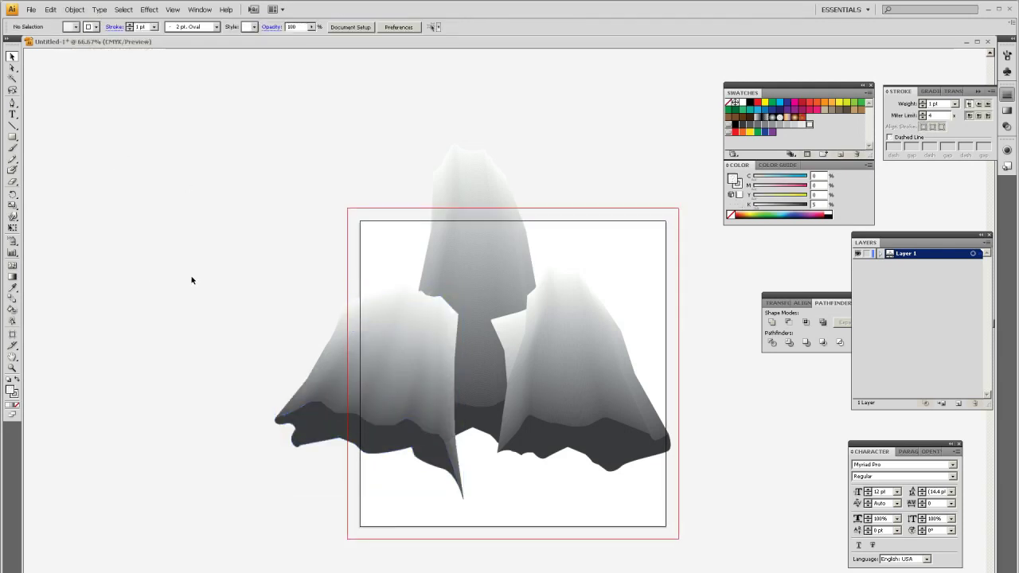
left_click_drag(502, 200, 546, 169)
left_click_drag(529, 228, 647, 248)
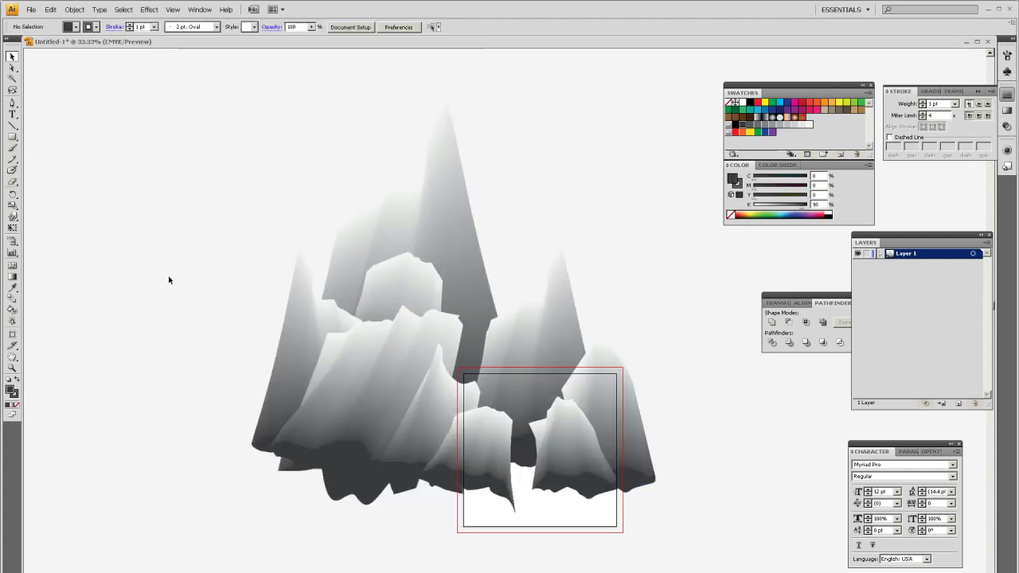
Step: Select all the mountain blends of the range together for copying
left_click_drag(162, 112, 718, 518)
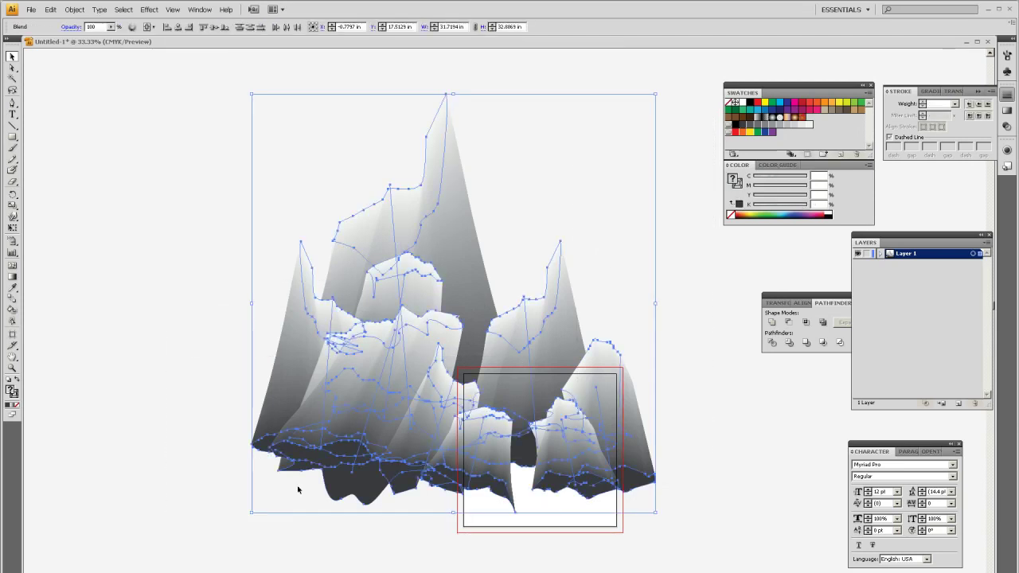
left_click(184, 297)
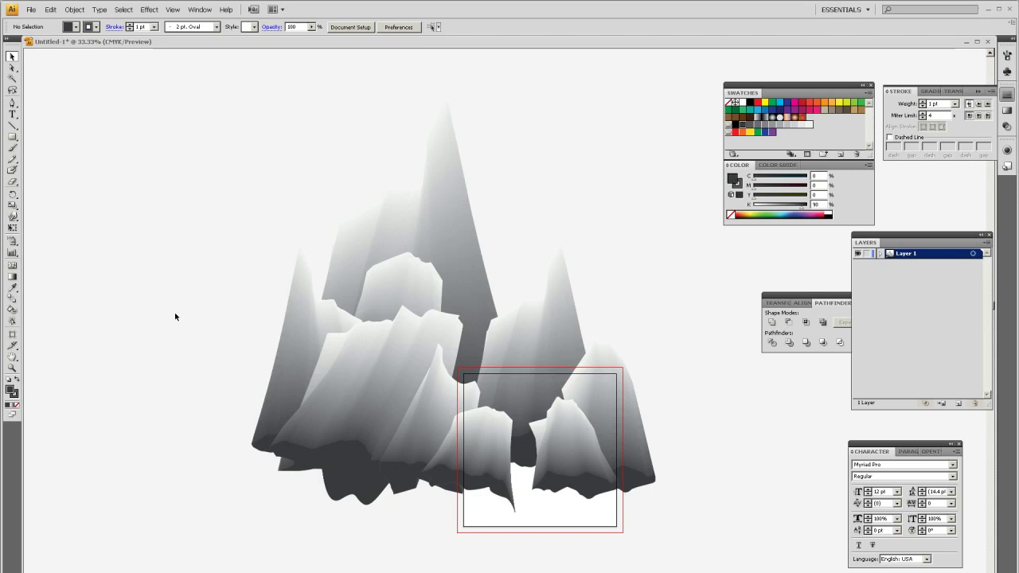
left_click_drag(180, 78, 695, 546)
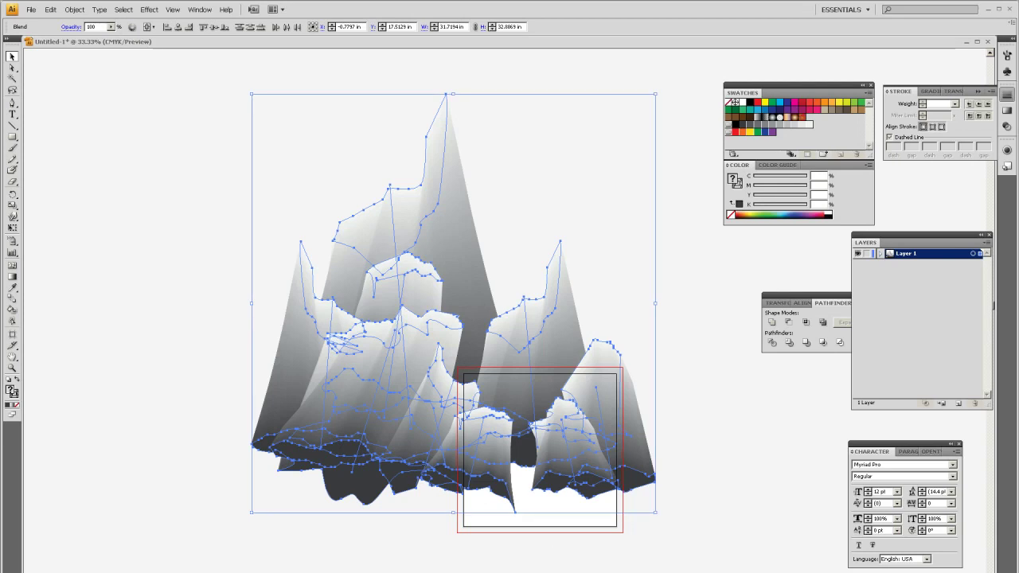
Step: Switch to Photoshop and paste the copied mountains into the blank document as a Vector Smart Object
key("alt+Tab")
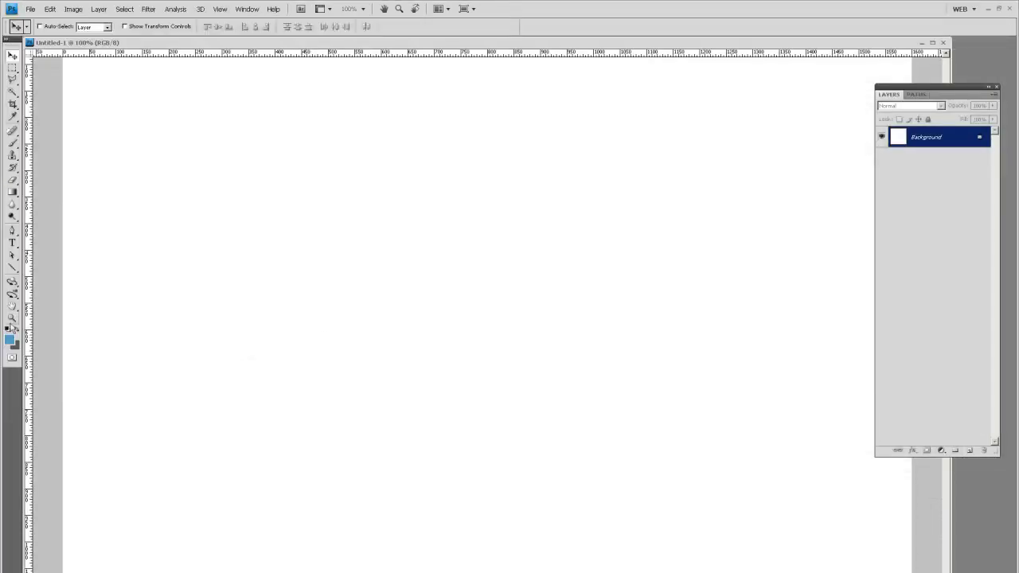
left_click(12, 318)
left_click(555, 339, "alt")
left_click(554, 339, "alt")
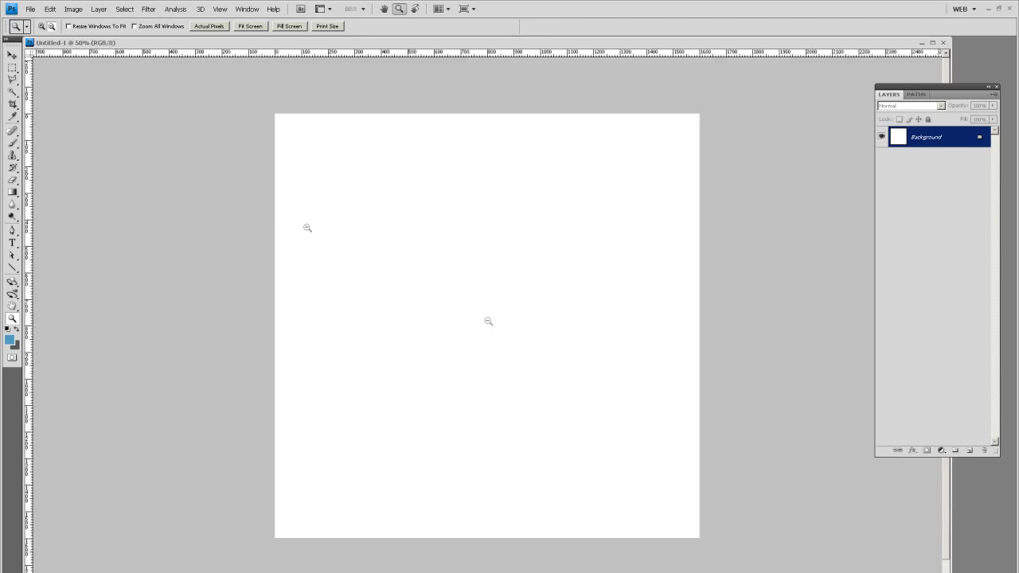
left_click(12, 55)
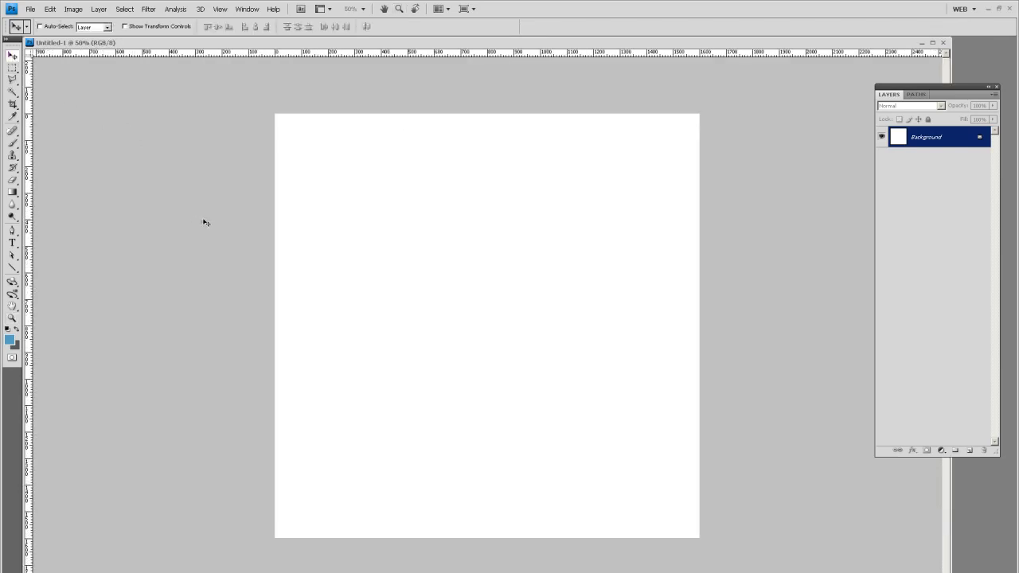
key("ctrl+v")
left_click(574, 195)
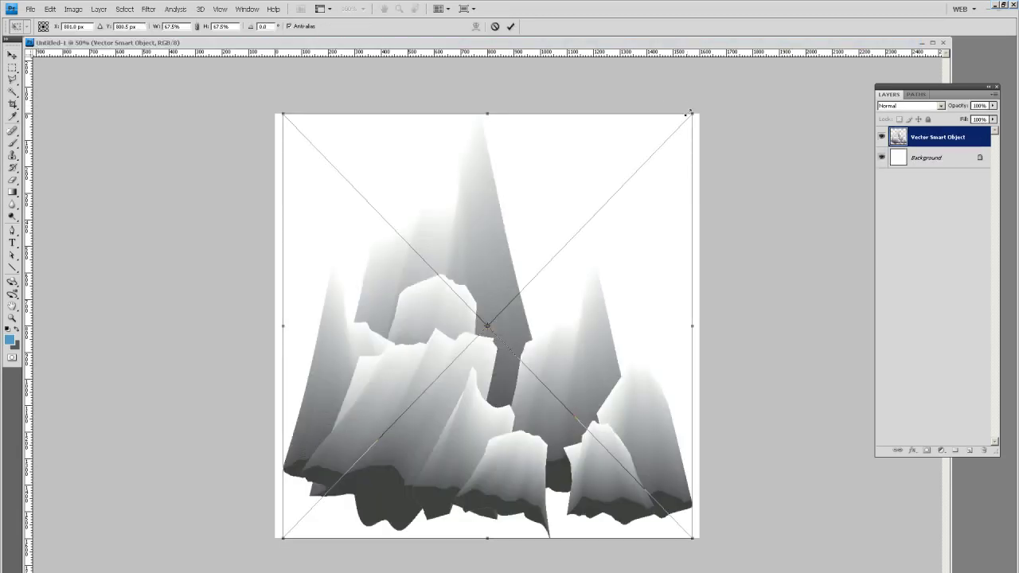
Step: Enlarge the pasted mountains to span the full canvas width, commit the placement and shift them slightly up and right
left_click_drag(692, 116, 701, 104)
left_click_drag(283, 539, 265, 549)
key("Return")
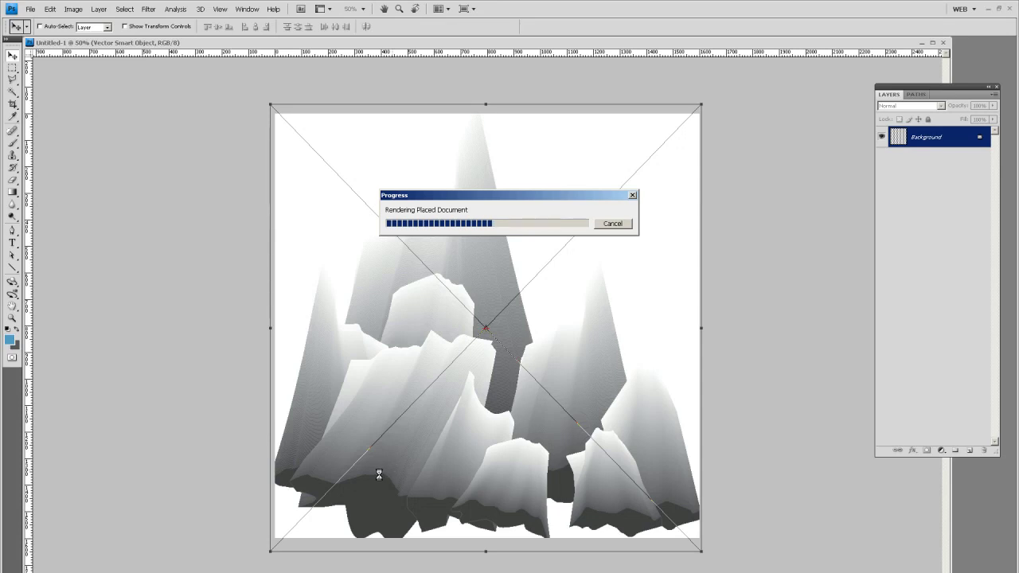
mouse_move(466, 458)
left_mouse_down()
mouse_move(482, 453)
mouse_move(481, 476)
mouse_move(479, 443)
left_mouse_up()
Step: Duplicate the Vector Smart Object layer and flip the copy horizontally
left_click_drag(952, 140, 969, 451)
left_click(49, 9)
mouse_move(100, 193)
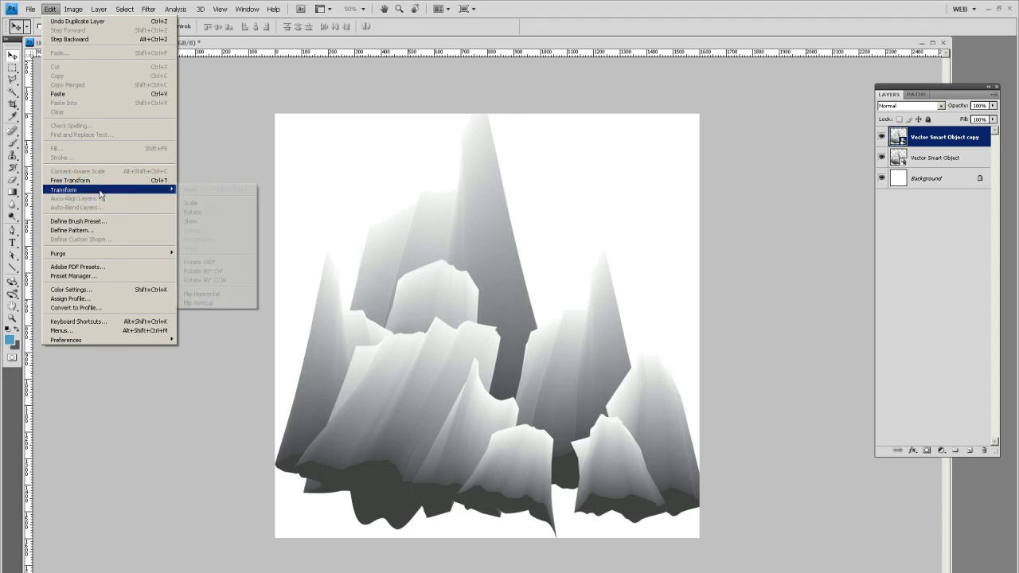
left_click(239, 294)
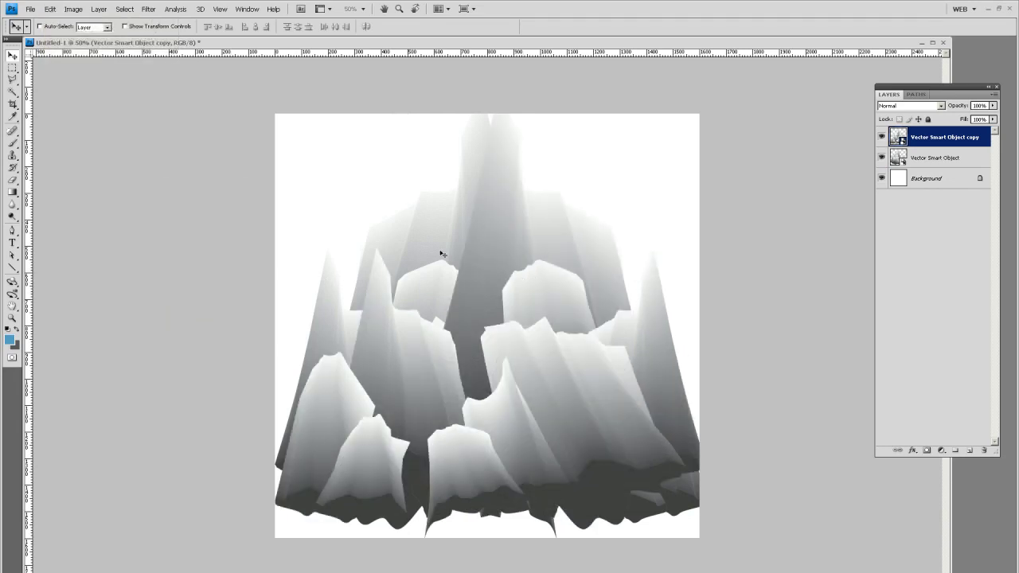
Step: Move the flipped copy beneath the original layer, scale it to about 51.8% and shift it toward the canvas's upper right
left_click_drag(939, 147, 937, 168)
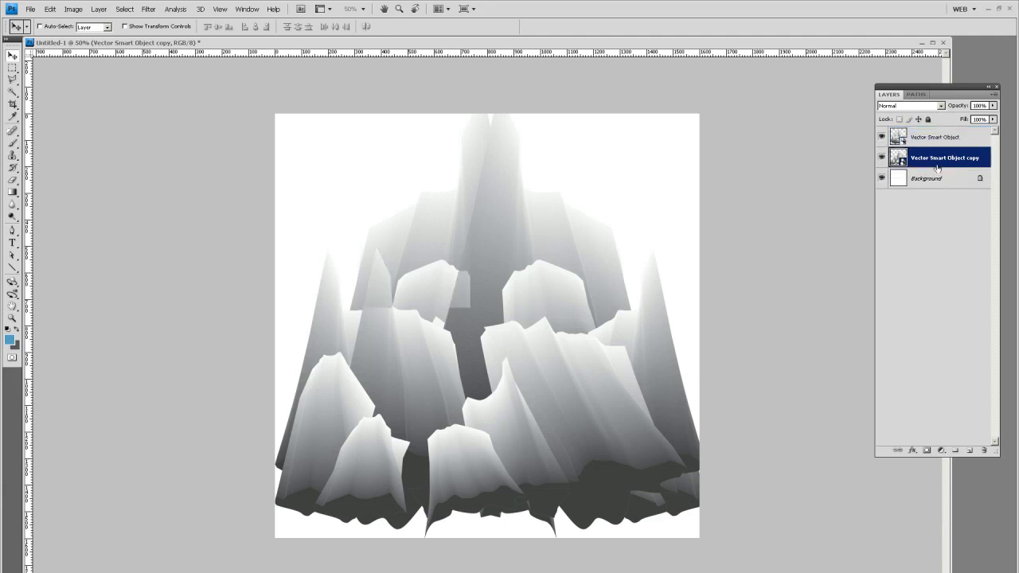
key("ctrl+t")
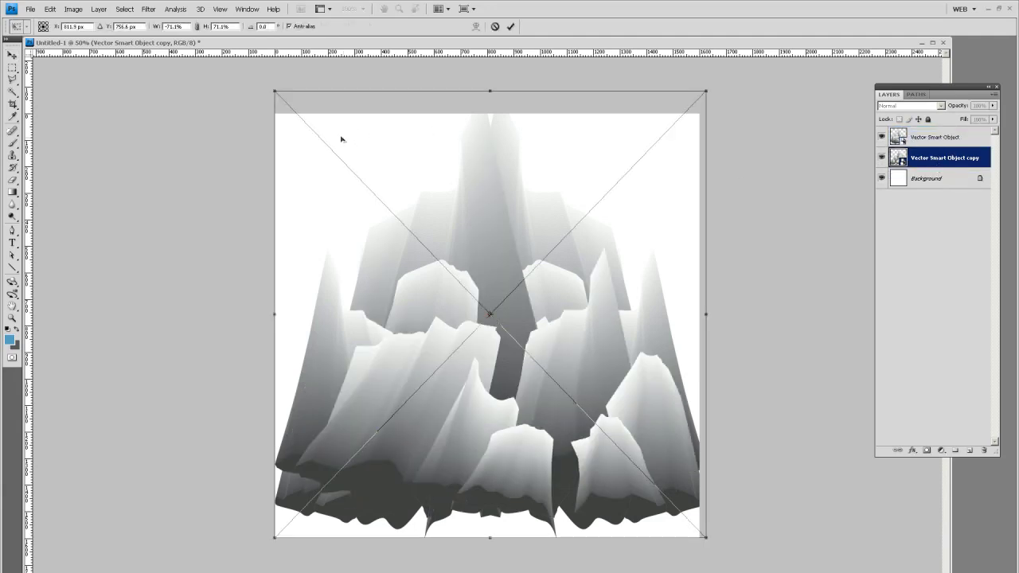
left_click_drag(274, 91, 391, 212)
left_click_drag(525, 285, 575, 242)
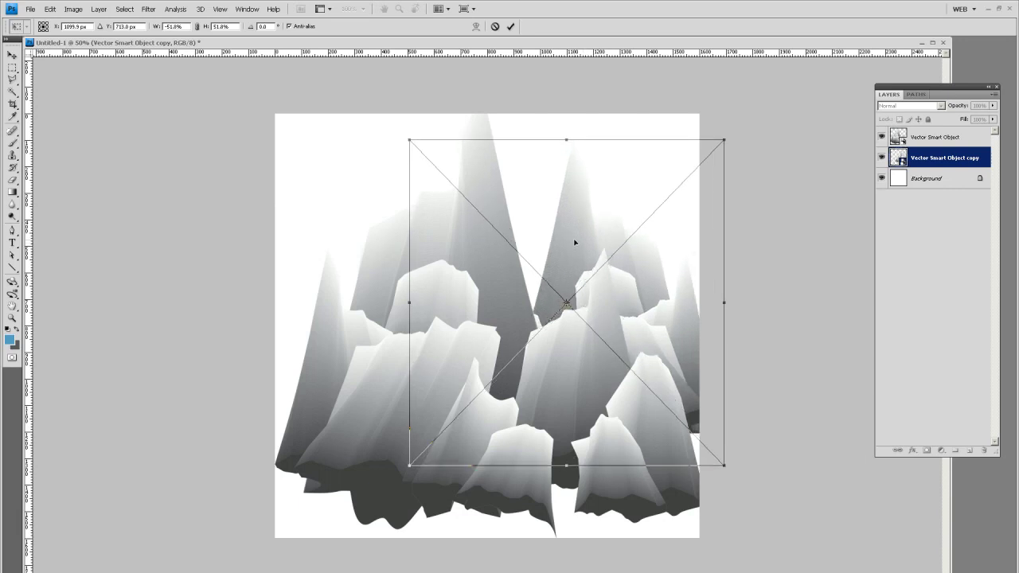
key("Return")
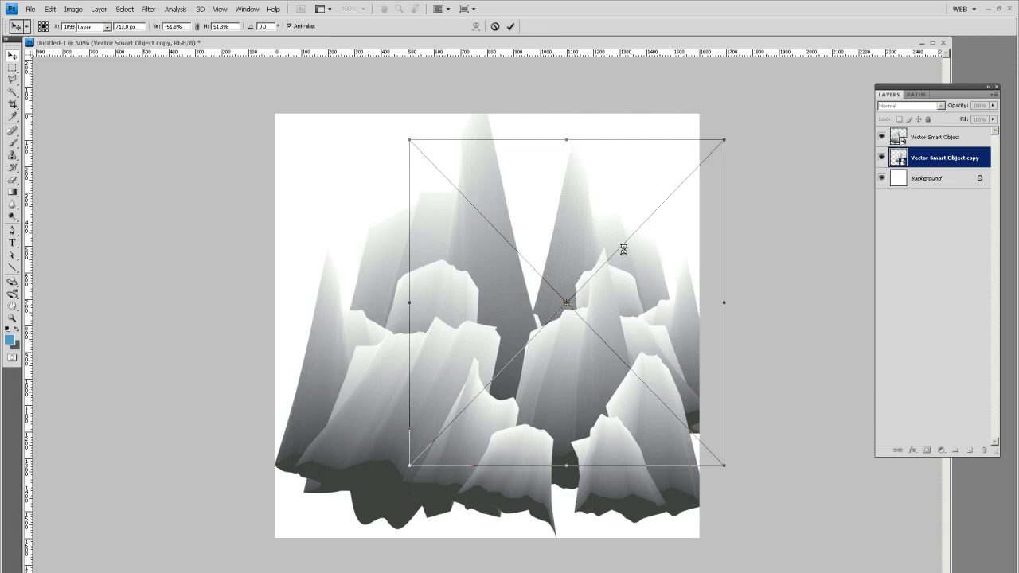
Step: Duplicate the scaled copy, move it to the canvas's left edge and resize it to about 51.7% width and 42.9% height
left_click_drag(939, 159, 969, 449)
left_click_drag(546, 366, 336, 350)
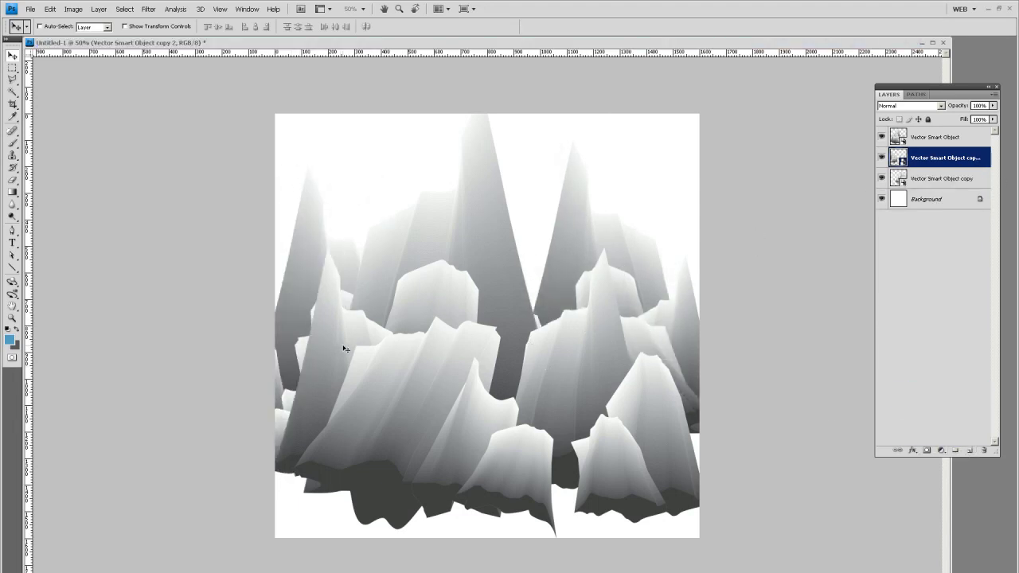
key("ctrl+t")
left_click_drag(145, 166, 197, 223)
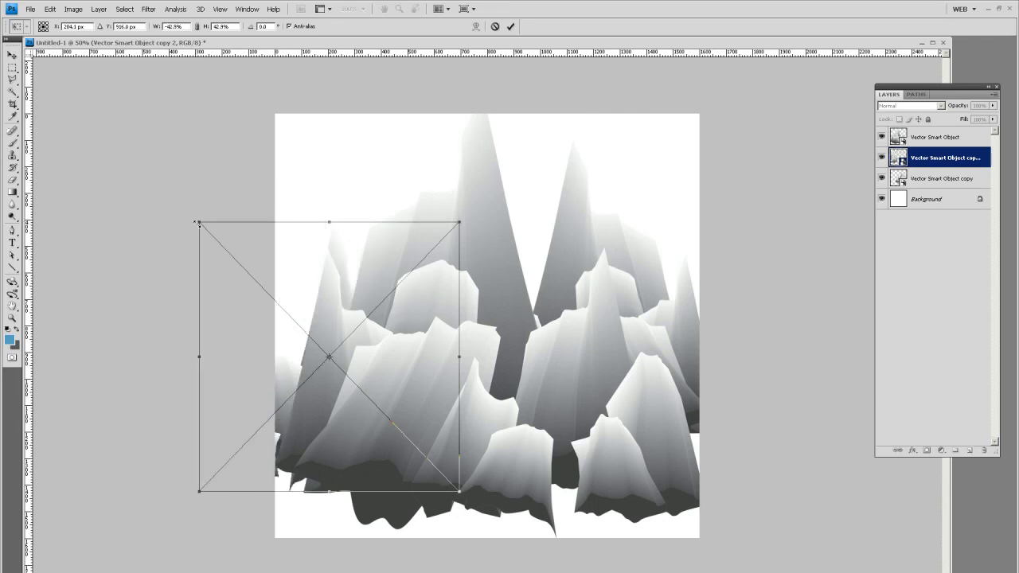
left_click_drag(197, 353, 145, 355)
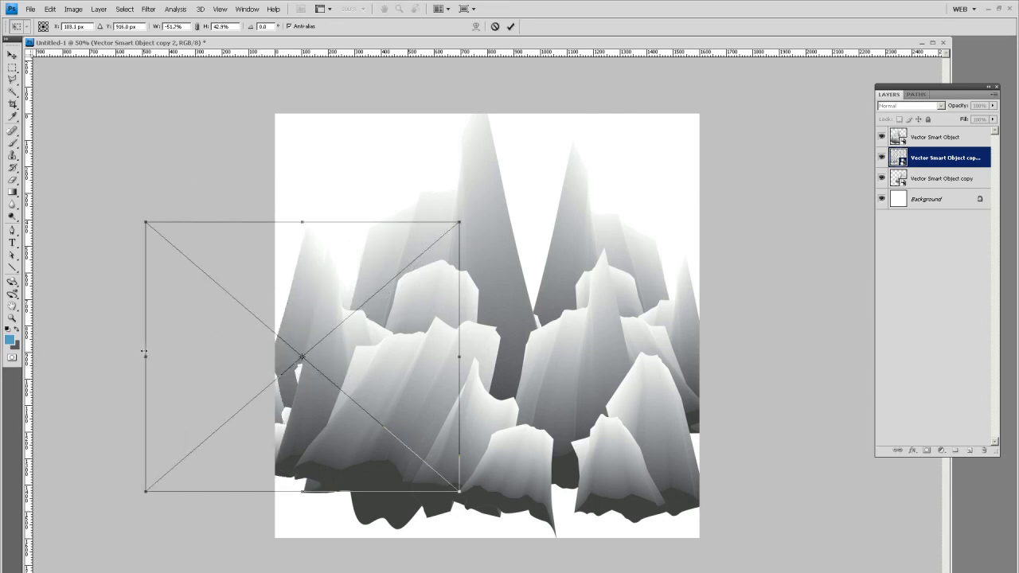
left_click_drag(387, 295, 405, 288)
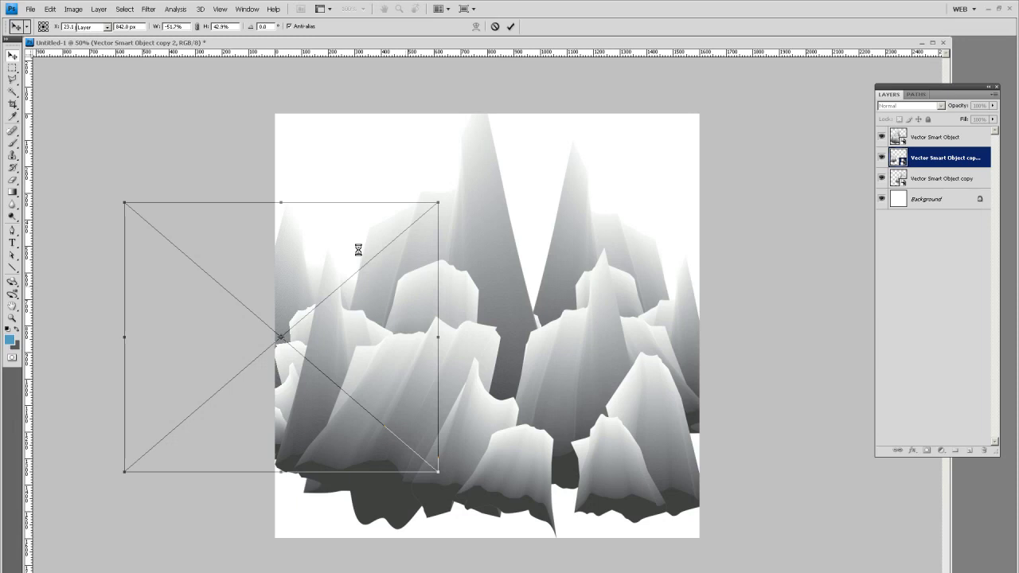
Step: Select all three Vector Smart Object layers and shift them together to the right on the canvas
left_click(931, 180)
left_click(934, 143, "shift")
key("Right")
key("Right")
key("Right")
mouse_move(542, 352)
left_mouse_down()
mouse_move(568, 353)
mouse_move(559, 348)
left_mouse_up()
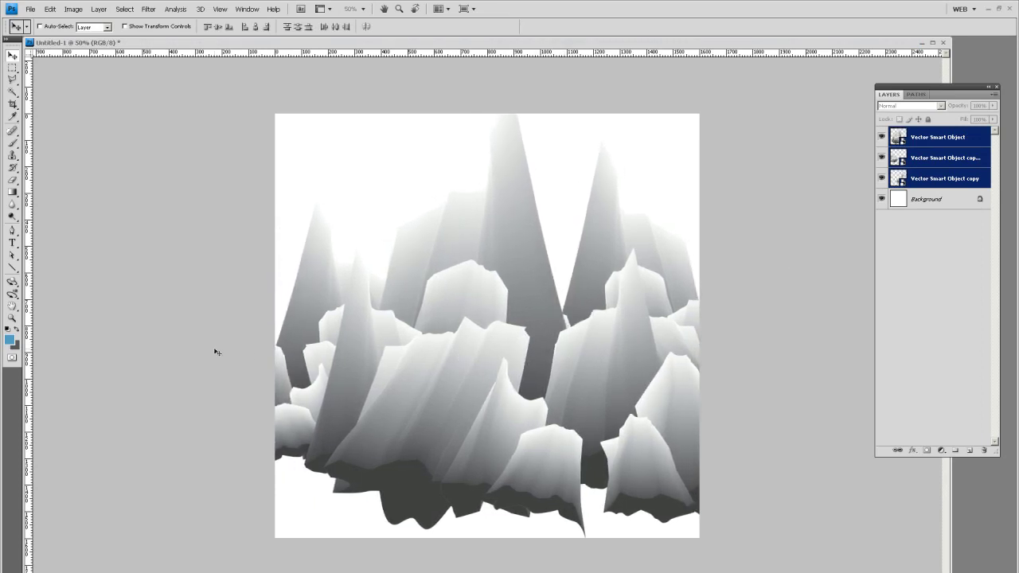
Step: Add a new layer directly above Background and set the foreground colour to the mountains' dark base grey, 404041
left_click(943, 206)
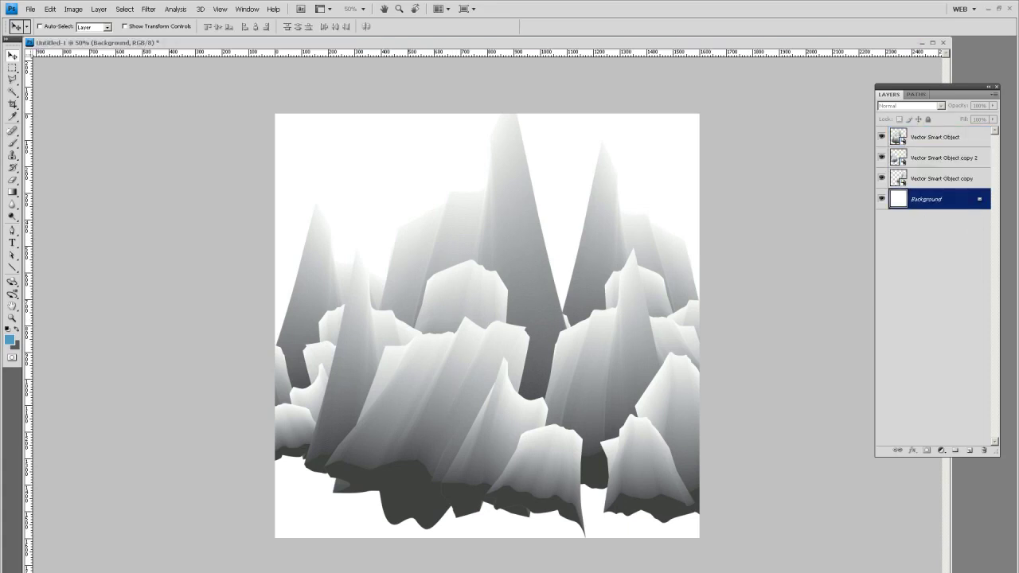
left_click(970, 450)
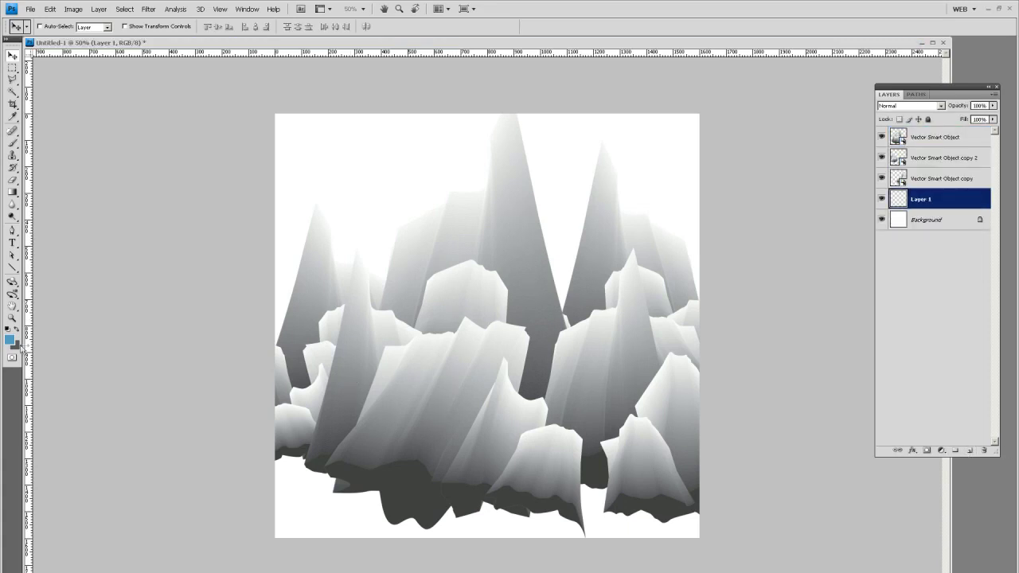
left_click(10, 341)
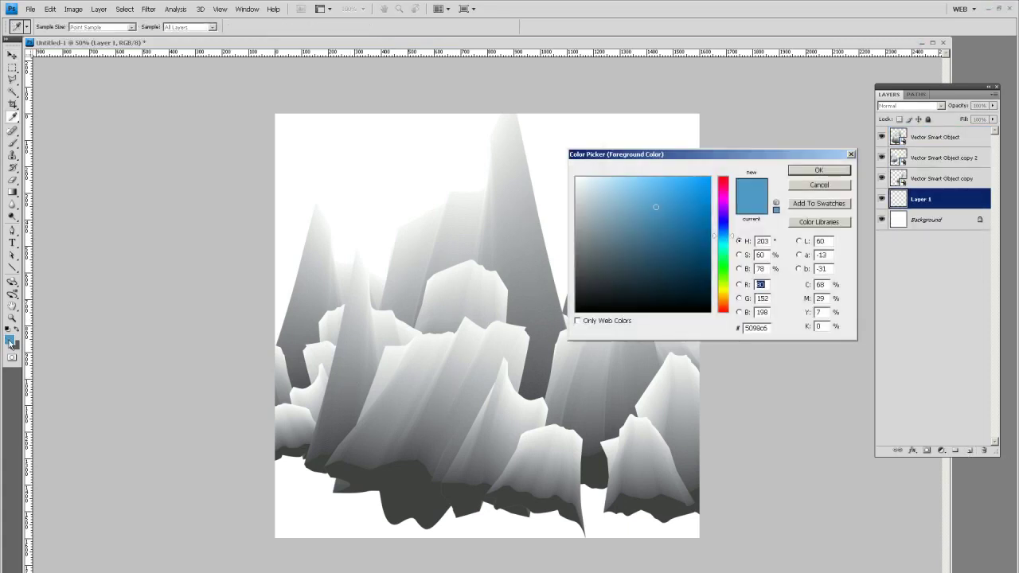
left_click(413, 477)
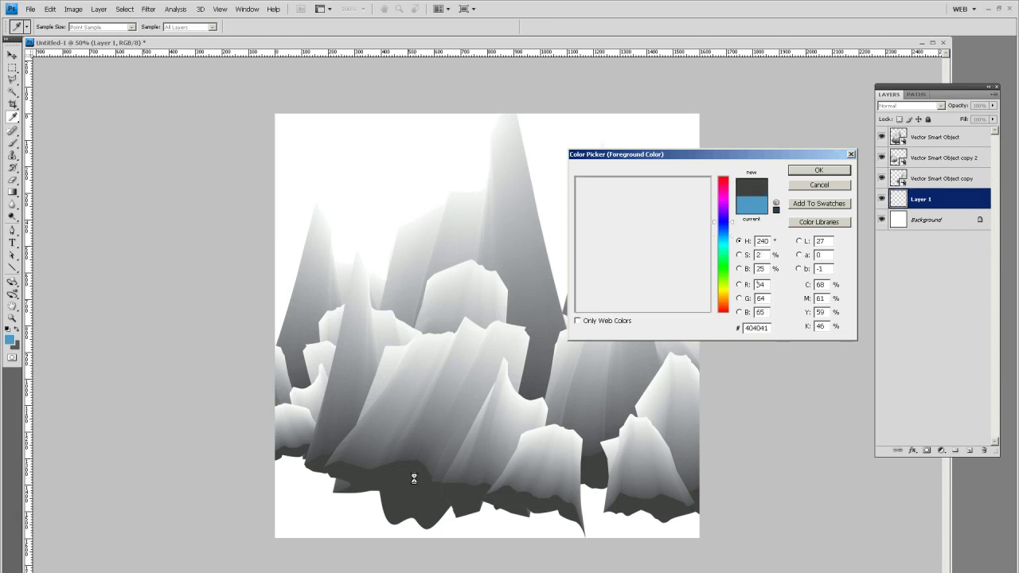
left_click(818, 171)
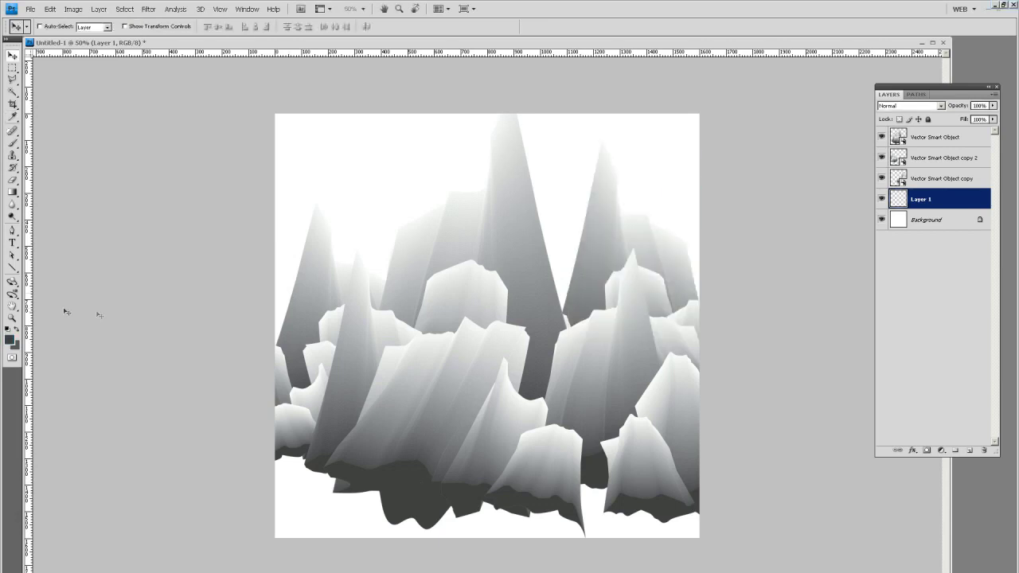
Step: Set the background colour to a neutral dark grey, 313131, darker than the mountains' base
left_click(16, 347)
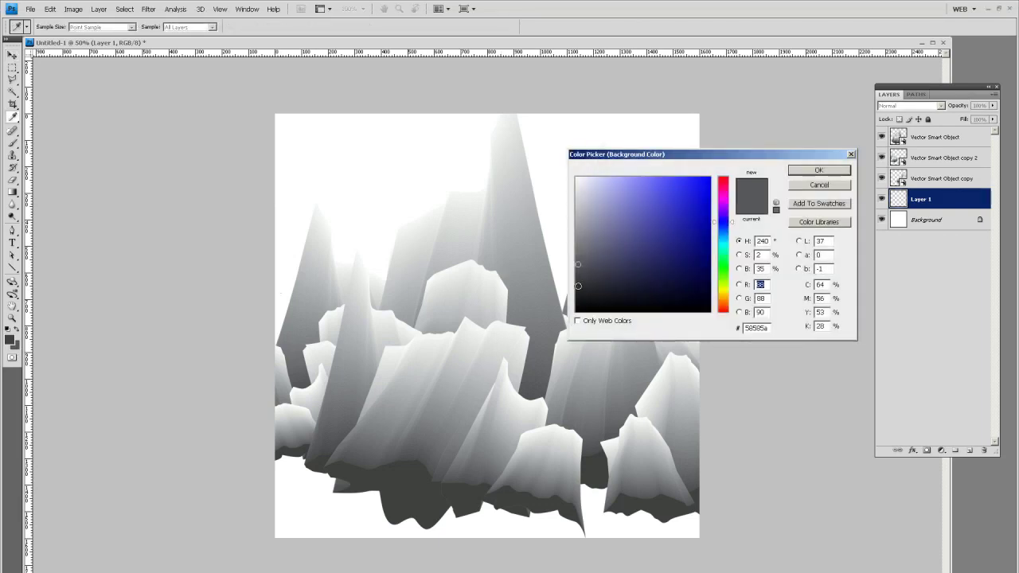
left_click(577, 286)
left_click(846, 170)
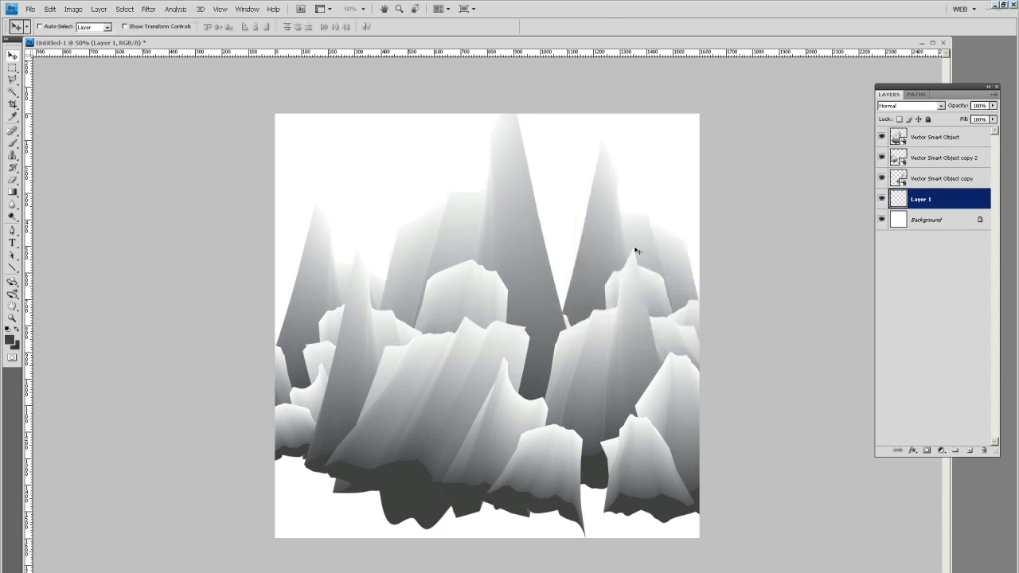
Step: Fill a rectangular selection over the canvas's lower part, full width, with the dark grey linear gradient on Layer 1 and deselect it
left_click(12, 193)
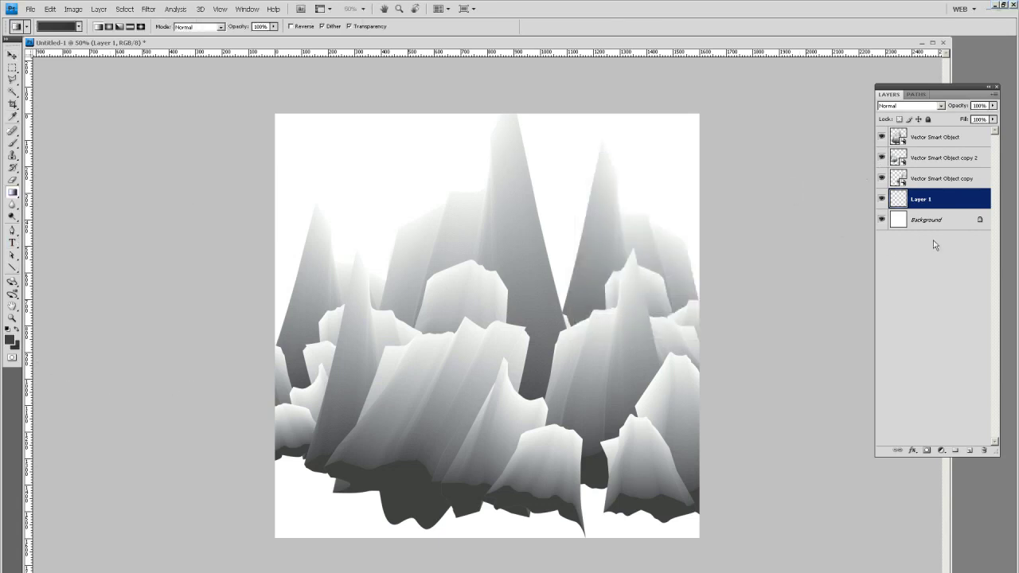
left_click(12, 69)
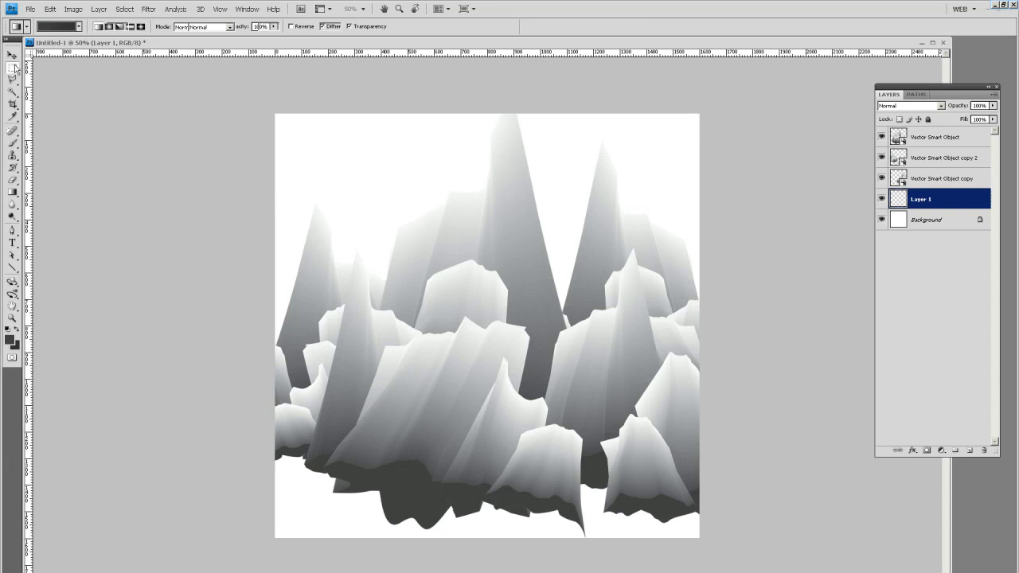
left_click_drag(61, 364, 38, 349)
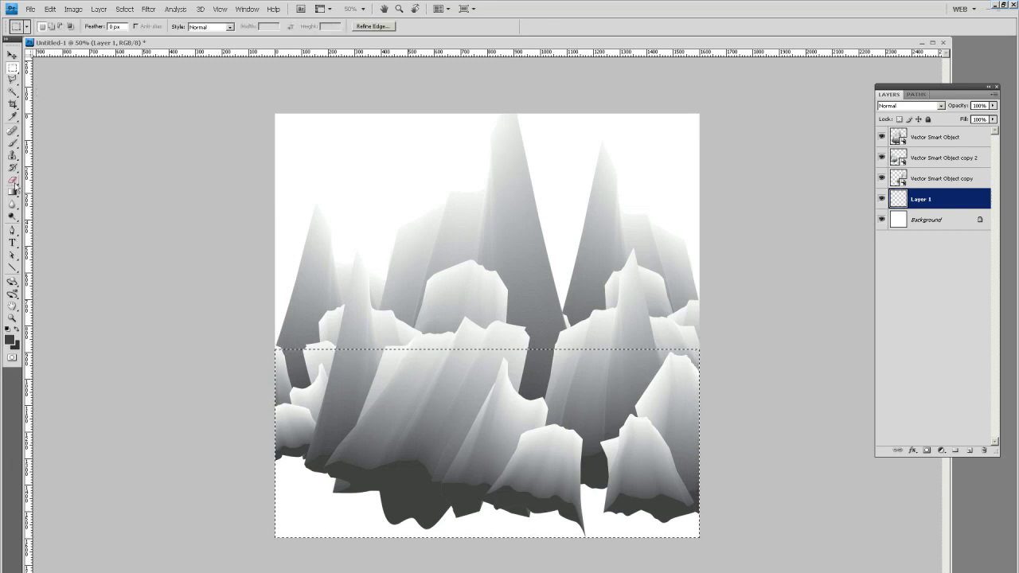
left_click(12, 192)
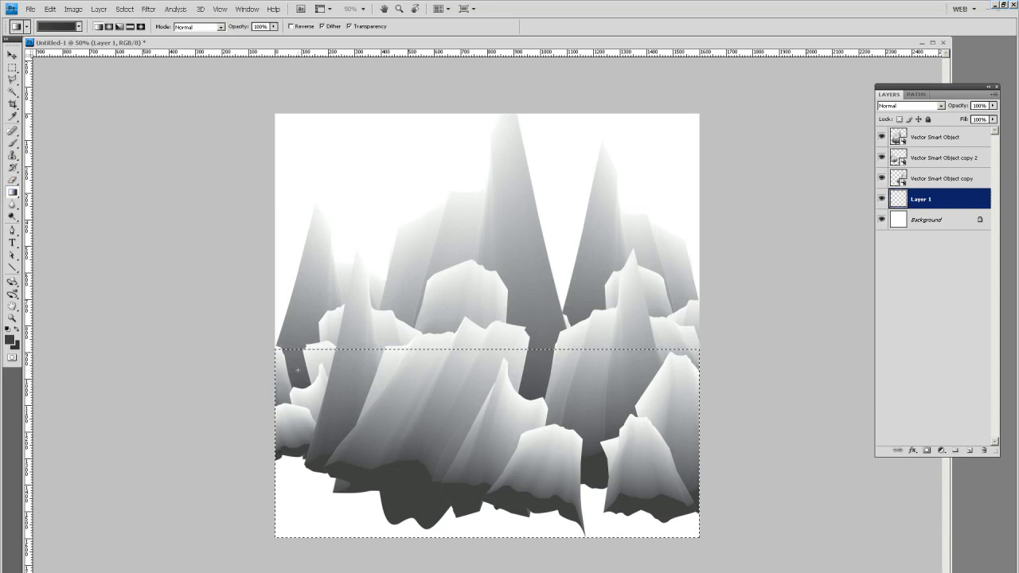
left_click_drag(298, 370, 298, 370)
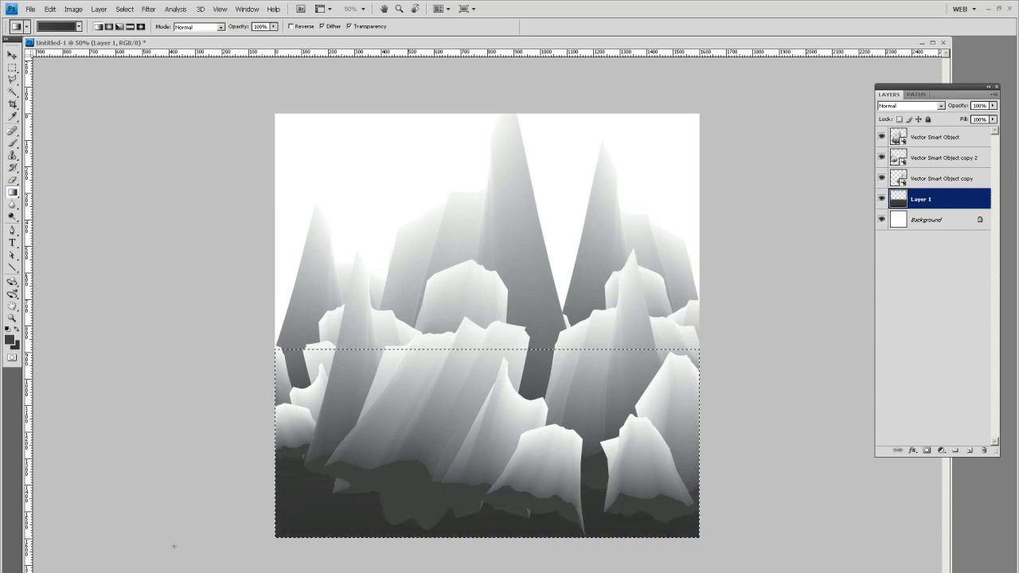
key("ctrl+d")
Step: Rasterize the Vector Smart Object layer and both of its copies
key("z")
left_click_drag(274, 437, 678, 253)
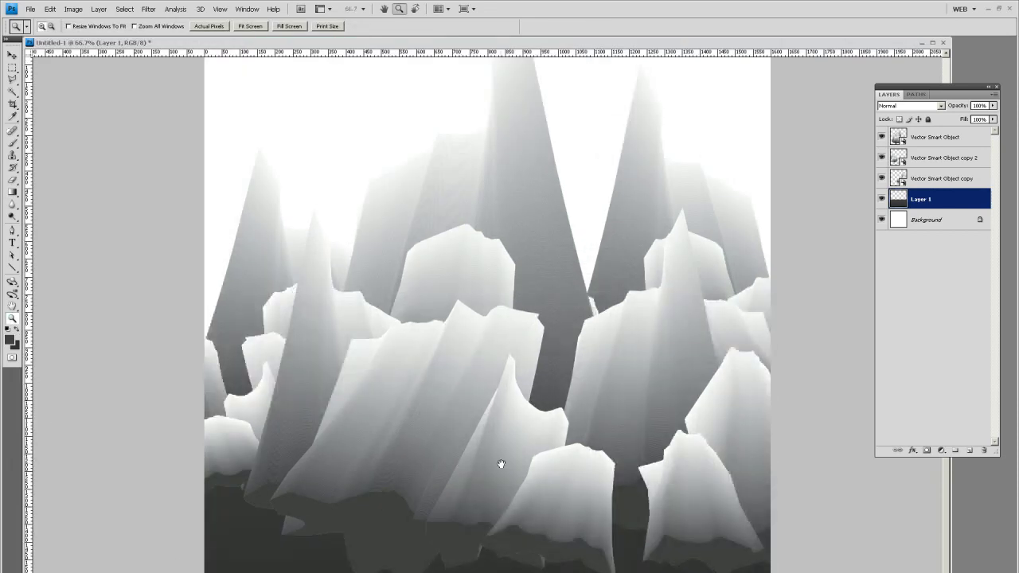
left_click(518, 398)
left_click_drag(518, 398, 579, 343)
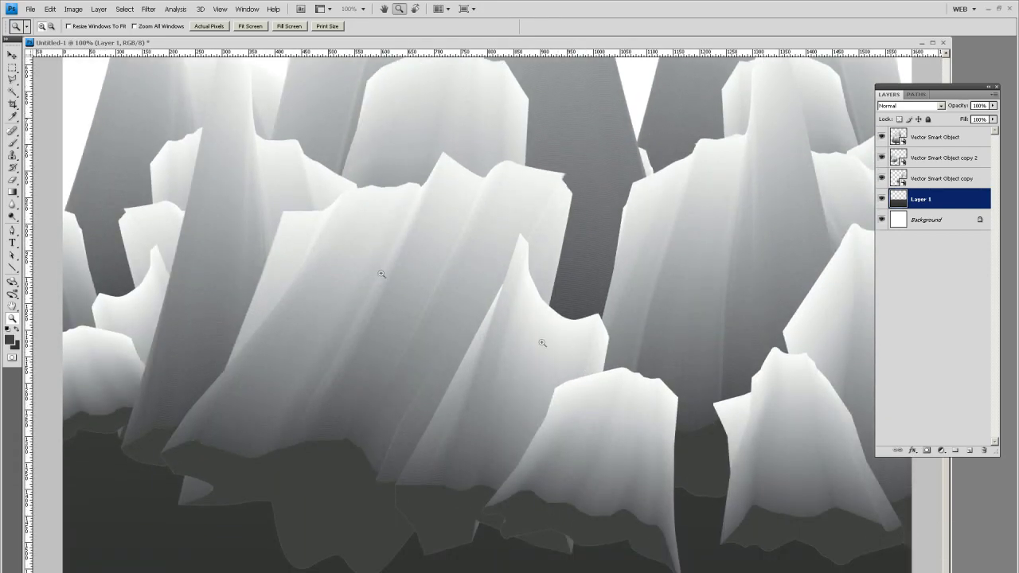
left_click(12, 93)
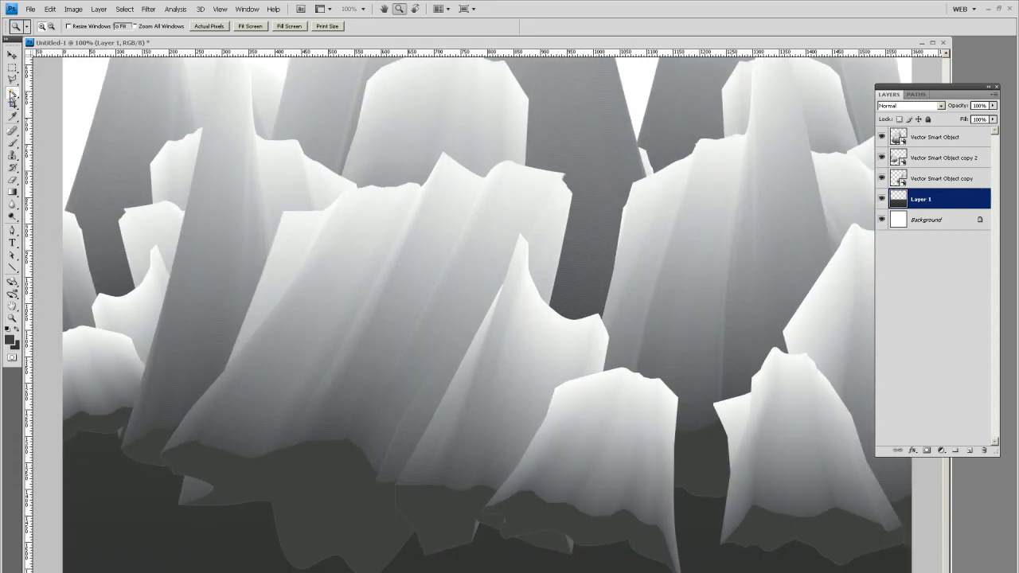
left_click(935, 137)
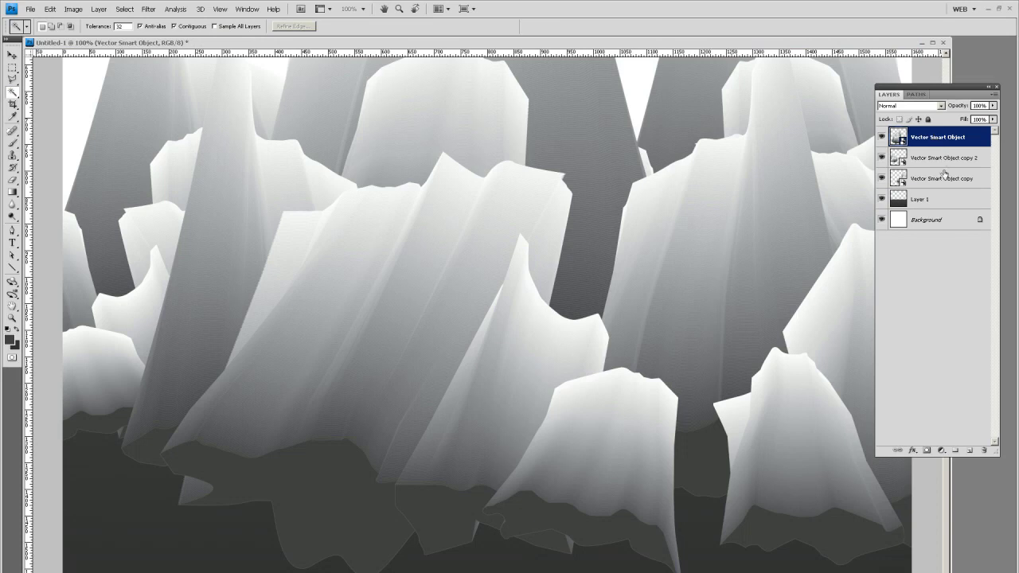
right_click(944, 165)
left_click(943, 154)
right_click(943, 154)
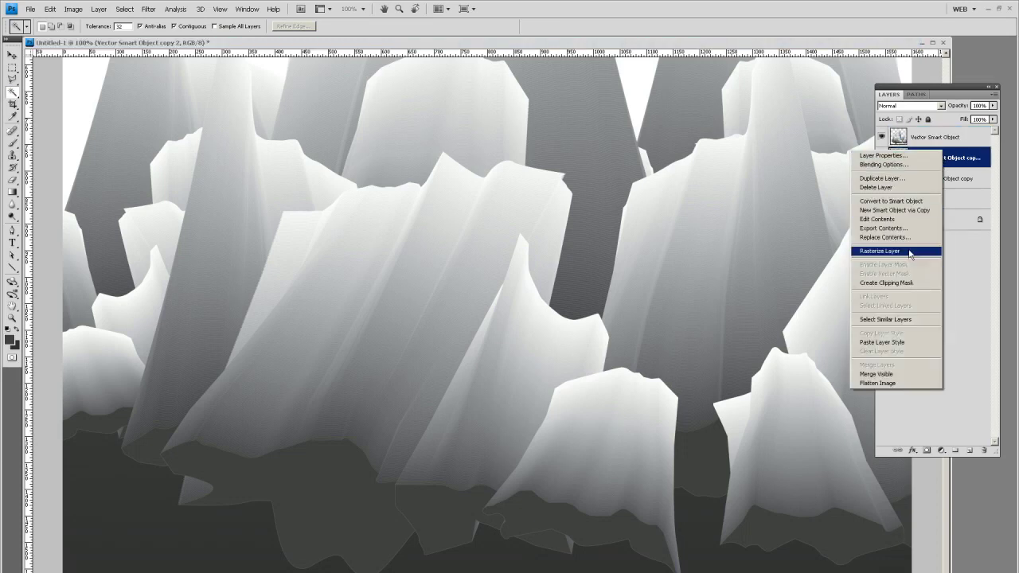
left_click(932, 179)
right_click(930, 177)
left_click(909, 274)
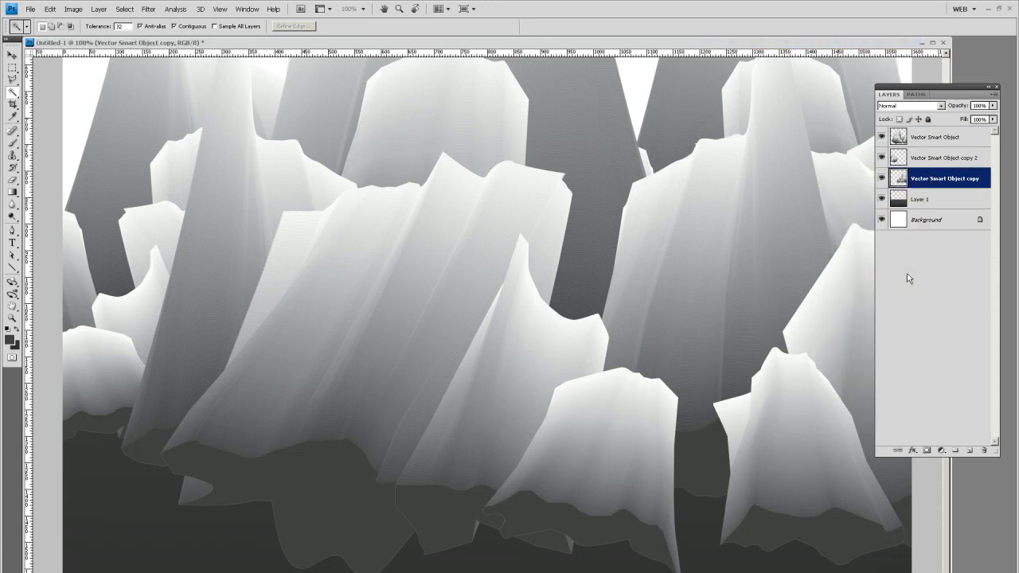
Step: On the top Vector Smart Object layer, try selecting the mountains' flat dark bases with the Magic Wand, lowering its tolerance to 10
left_click(932, 140)
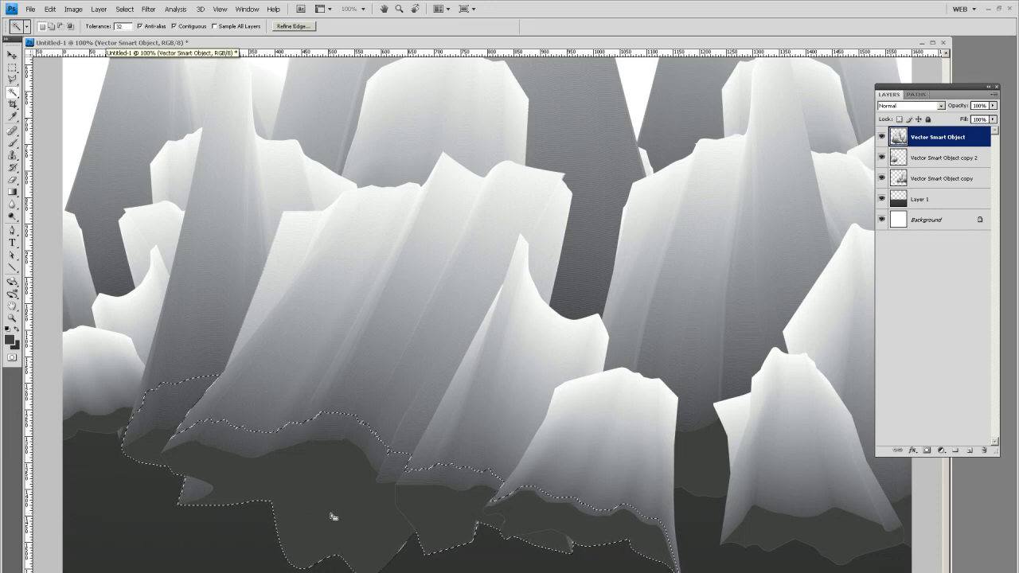
key("ctrl+d")
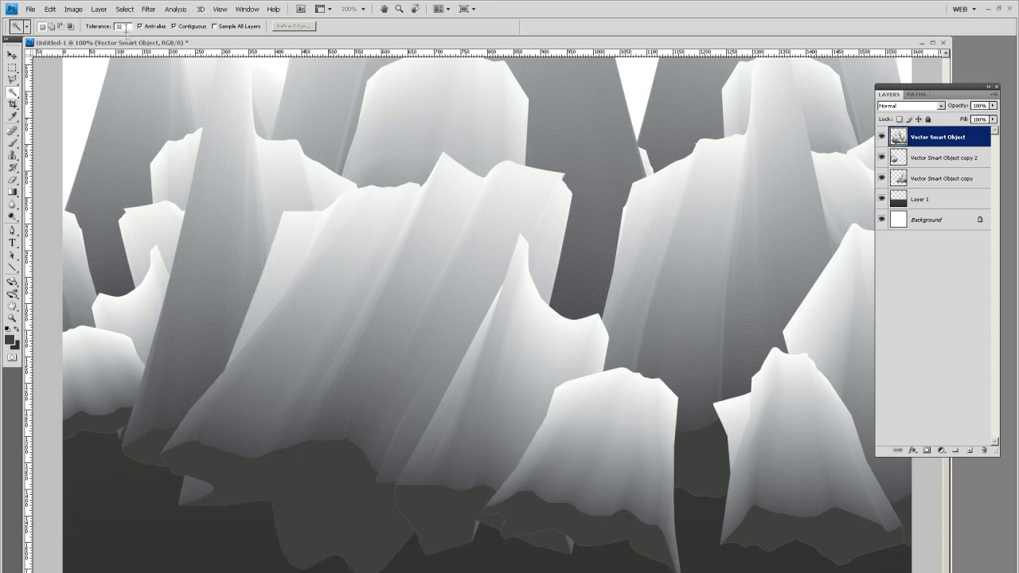
left_click(287, 494)
left_click(434, 519, "shift")
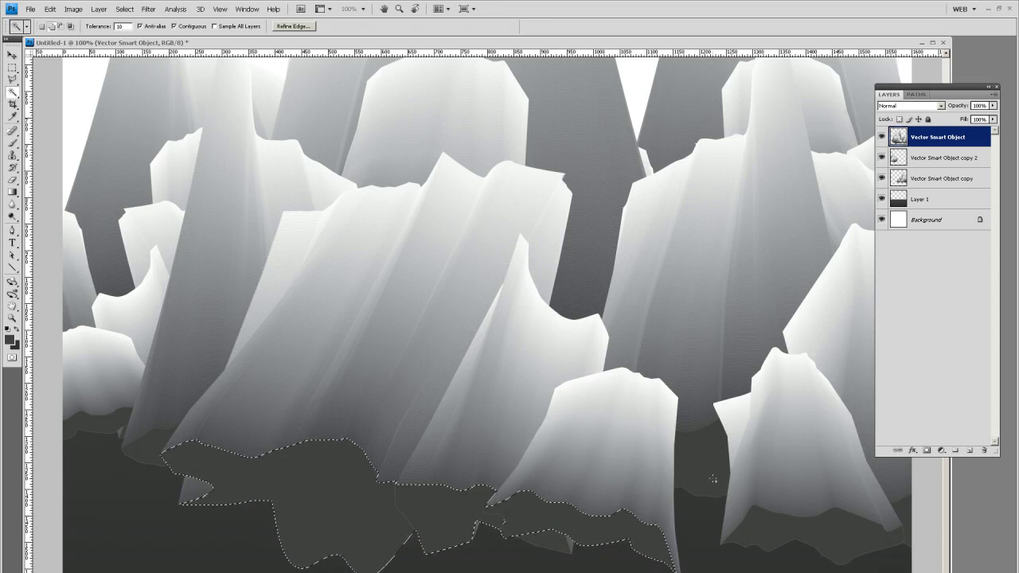
left_click(809, 533, "shift")
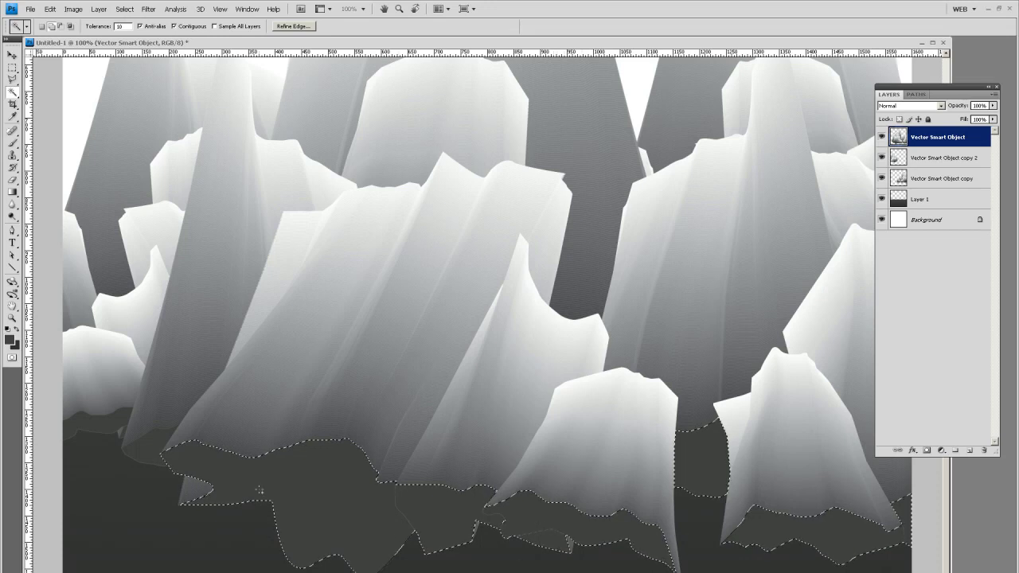
left_click(133, 453, "shift")
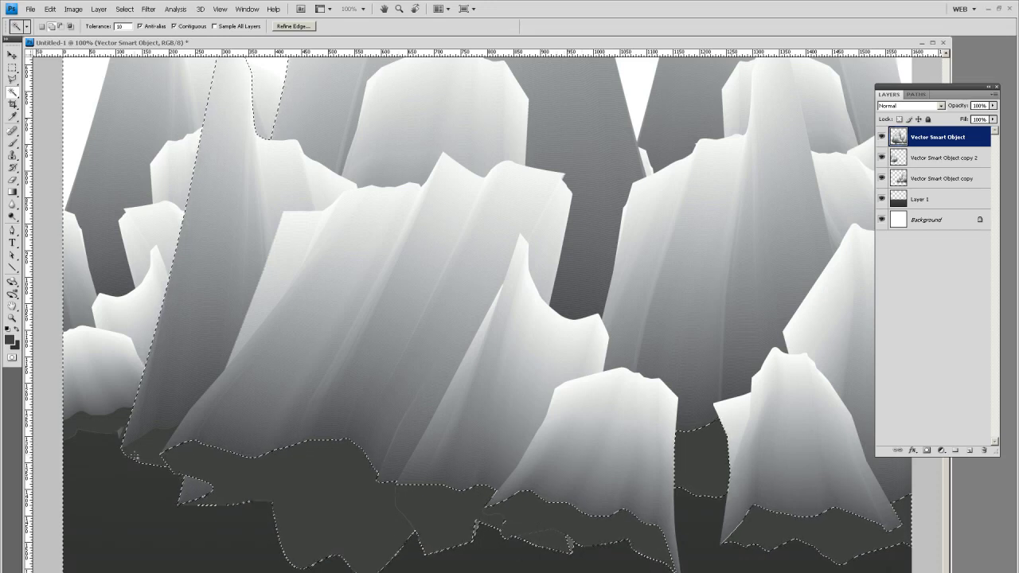
key("ctrl+d")
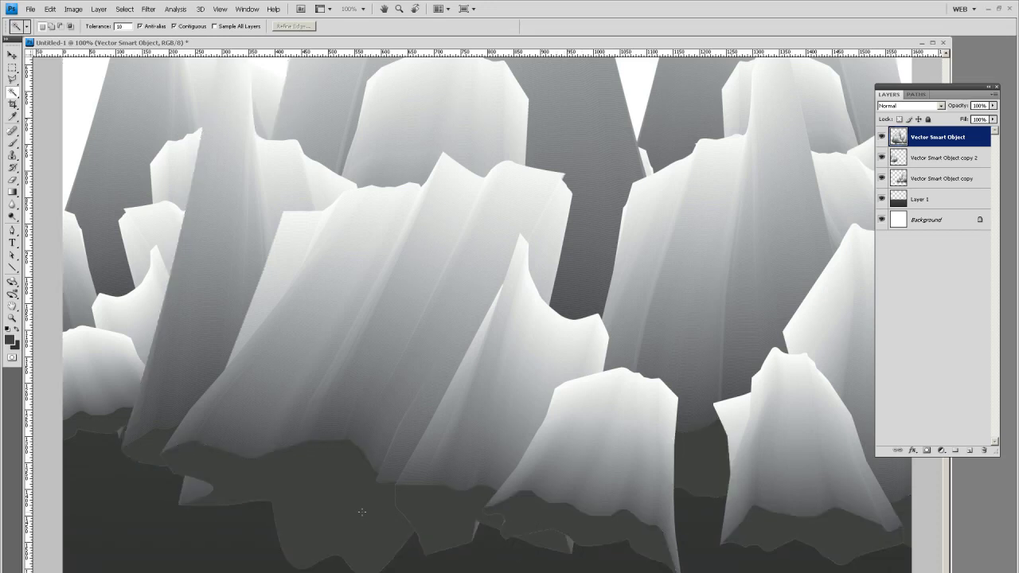
Step: Select the flat dark bases under the central and right mountains on the Vector Smart Object layer, delete them and deselect
left_click(542, 527, "shift")
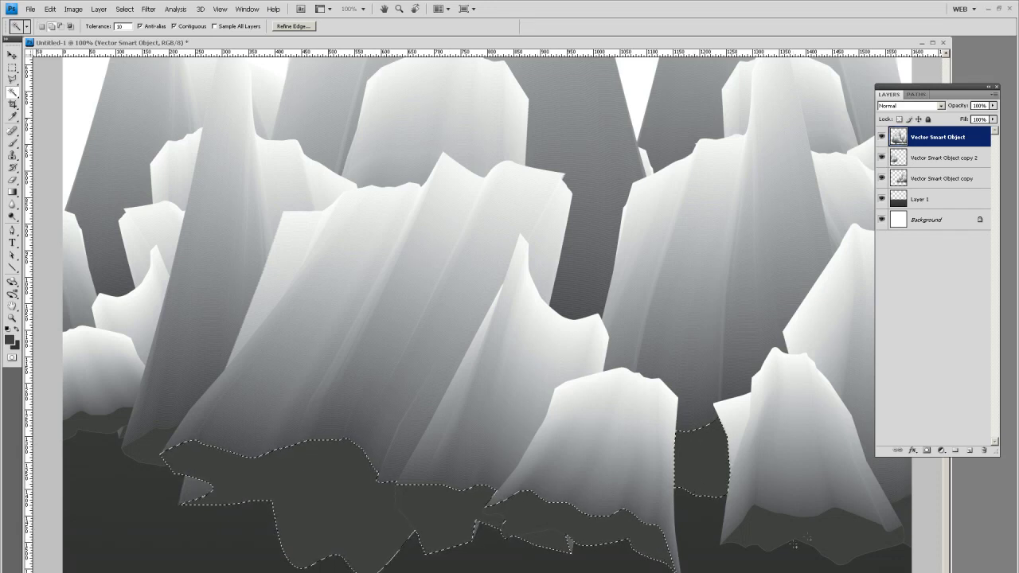
left_click(772, 531, "shift")
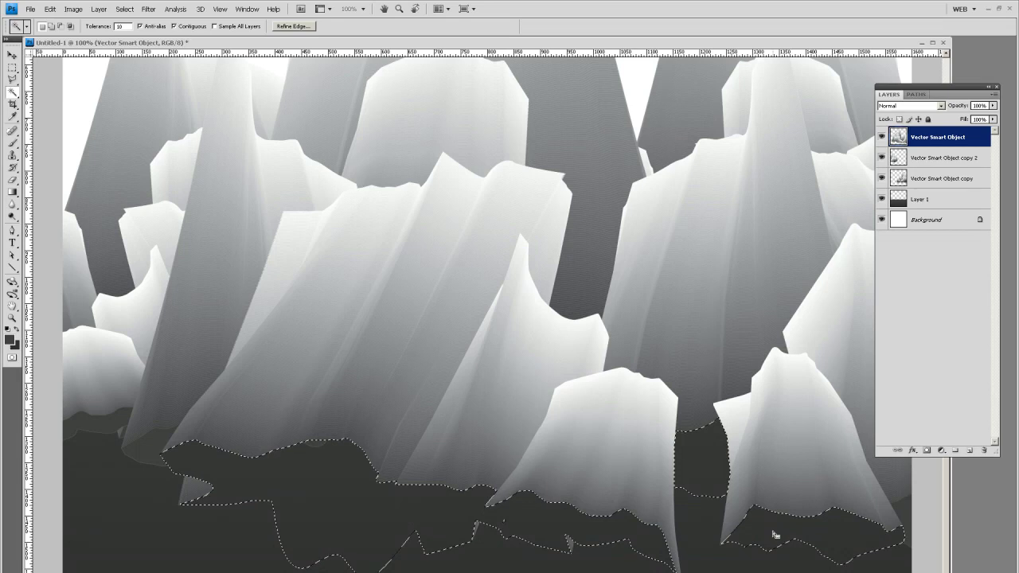
key("ctrl+d")
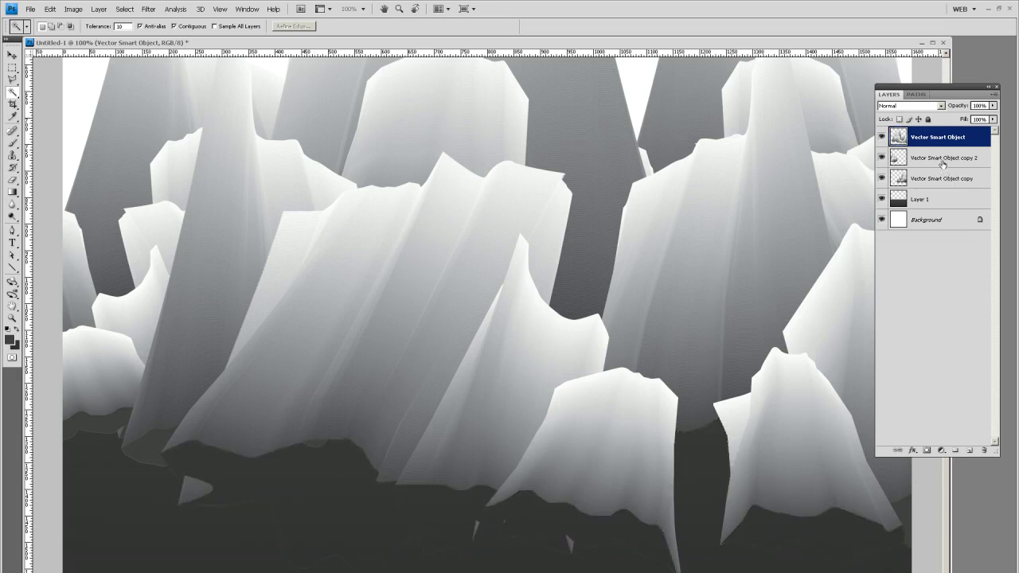
Step: Delete the flat dark base under the far-left mountains on the Vector Smart Object copy 2 layer and deselect
left_click(941, 159)
left_click(881, 158)
left_click(882, 157)
left_click(102, 422)
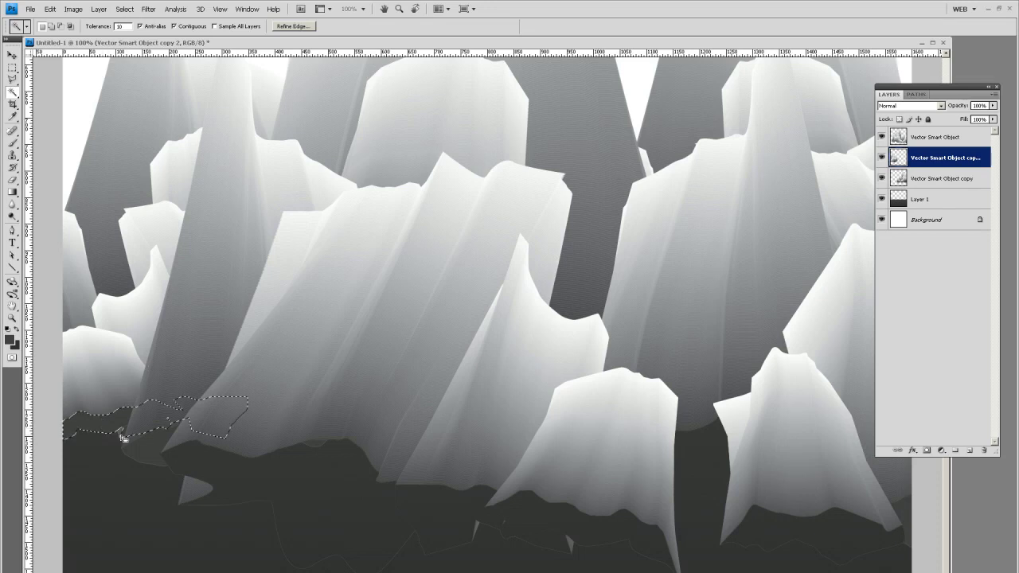
key("ctrl+d")
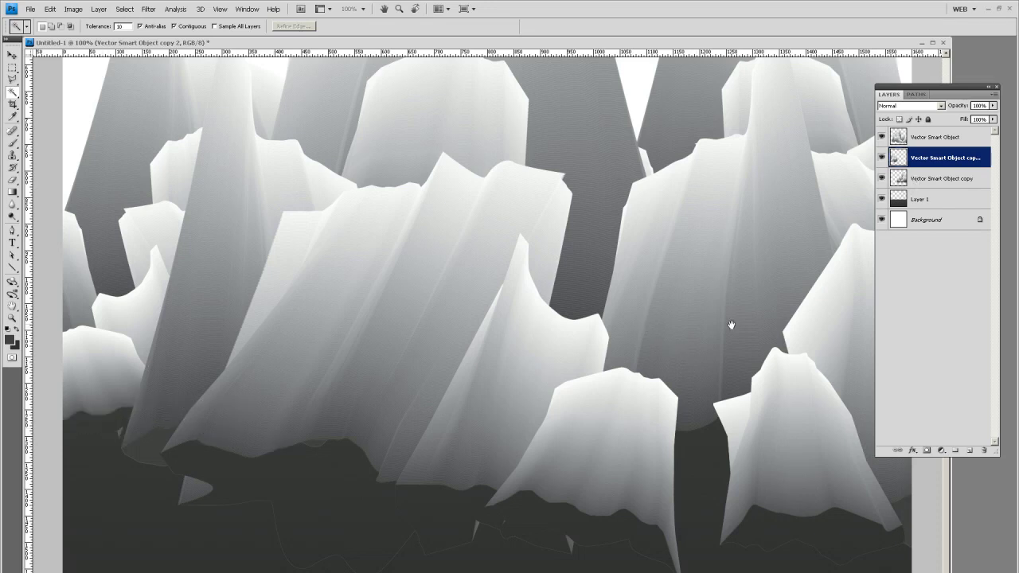
Step: Delete the leftover dark base patch at the canvas's right edge on the Vector Smart Object layer and deselect
left_click(881, 178)
left_click(881, 179)
left_click(931, 141)
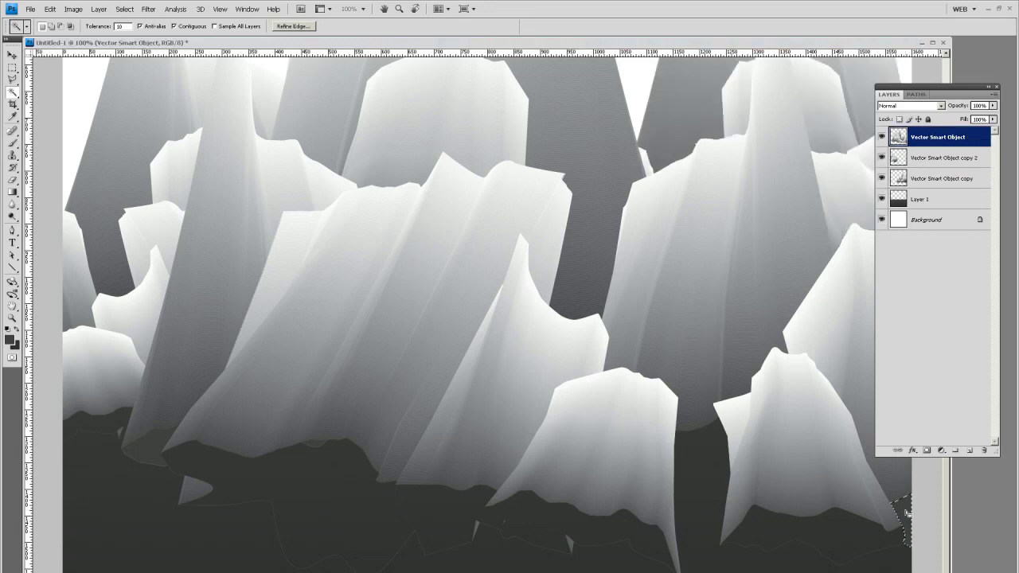
key("ctrl+d")
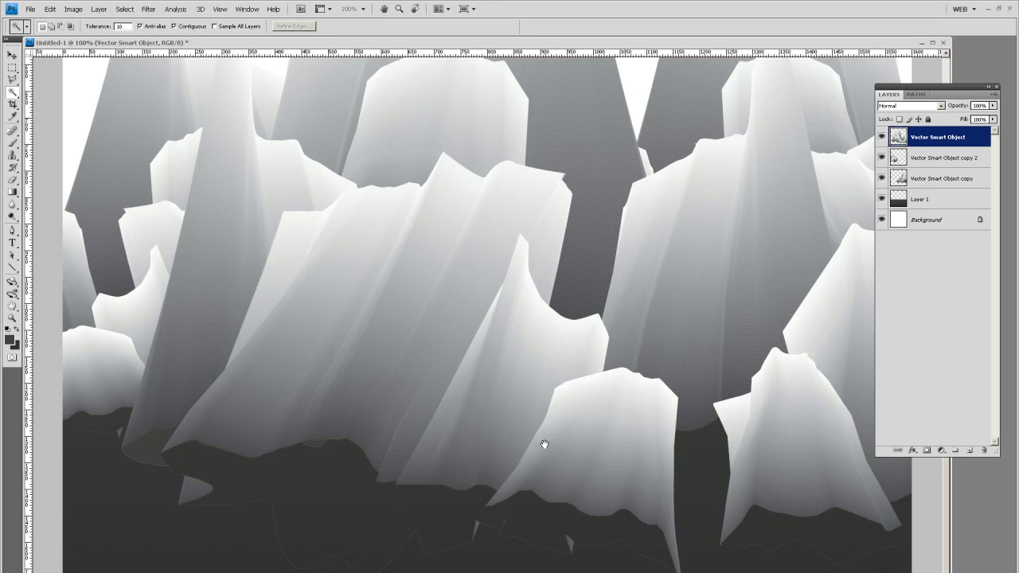
Step: Erase the faint leftover outlines in the dark area below the mountains, checking the Vector Smart Object and copy 2 layers
left_click(12, 180)
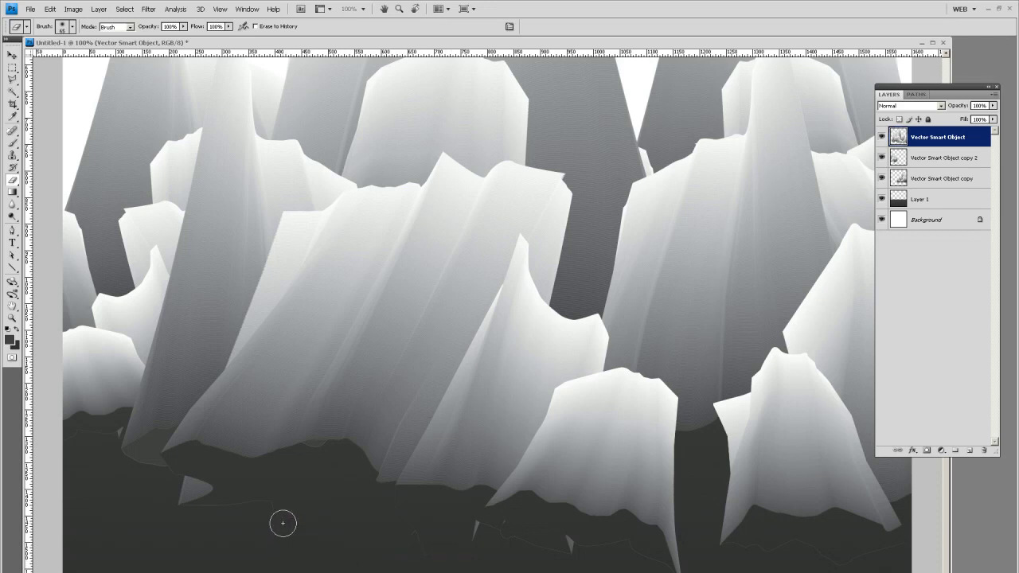
mouse_move(265, 518)
left_mouse_down()
mouse_move(481, 572)
mouse_move(489, 530)
mouse_move(469, 548)
left_mouse_up()
mouse_move(90, 439)
left_mouse_down()
mouse_move(68, 446)
mouse_move(84, 437)
left_mouse_up()
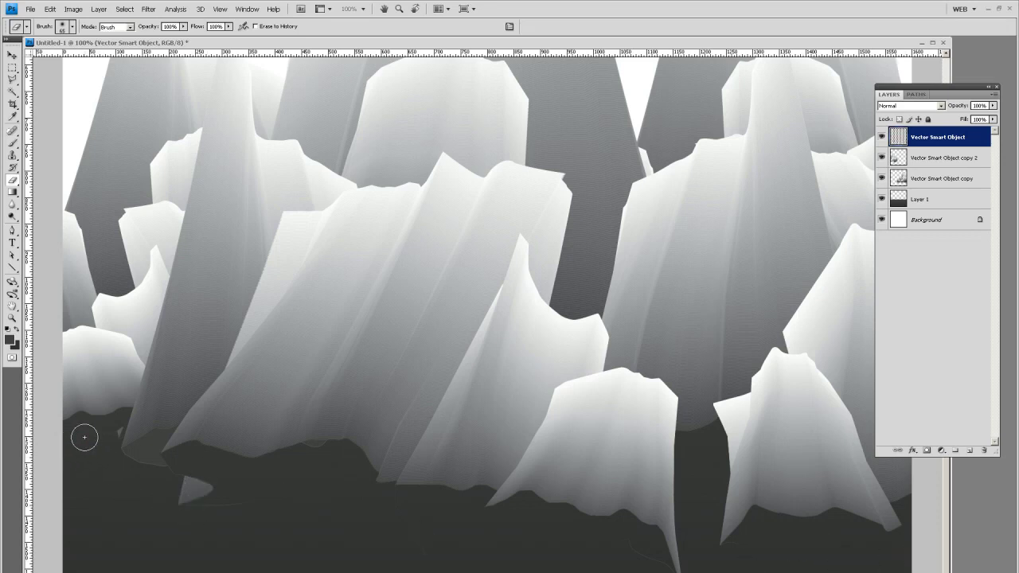
left_click(928, 161)
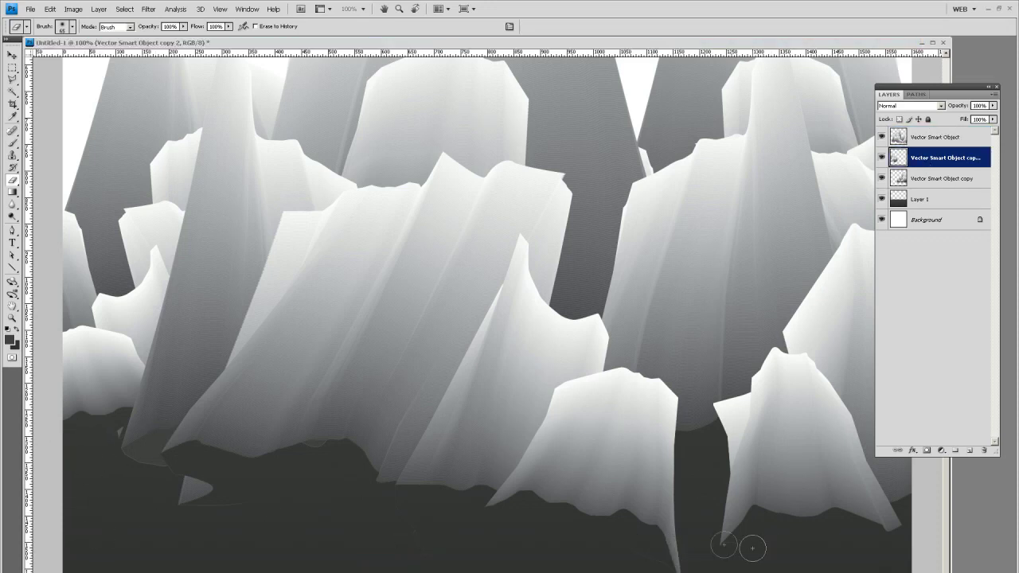
left_click(937, 140)
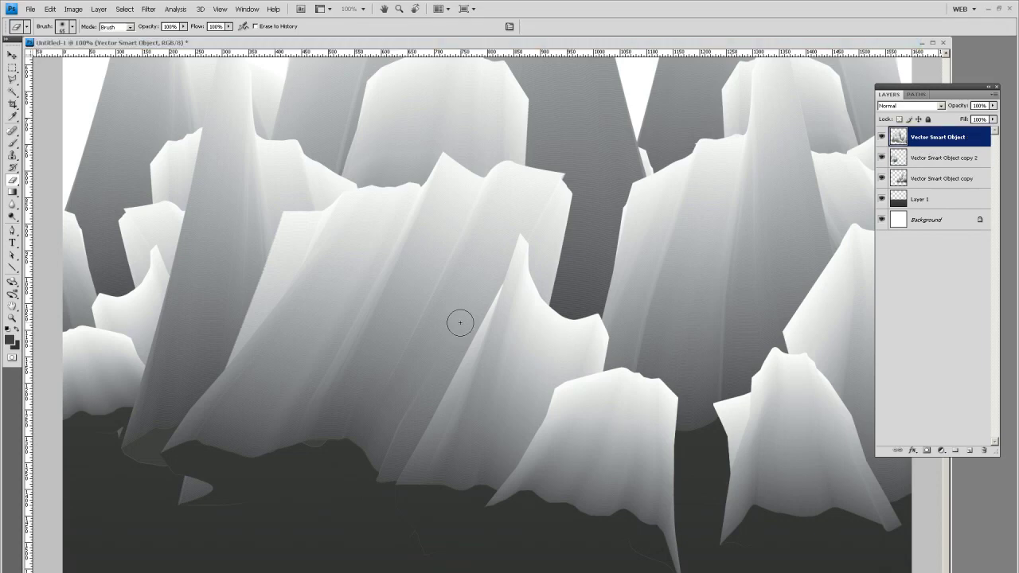
Step: Set the foreground colour to white (ffffff) and the background colour to a light grey of about d0d0d0
left_click(13, 317)
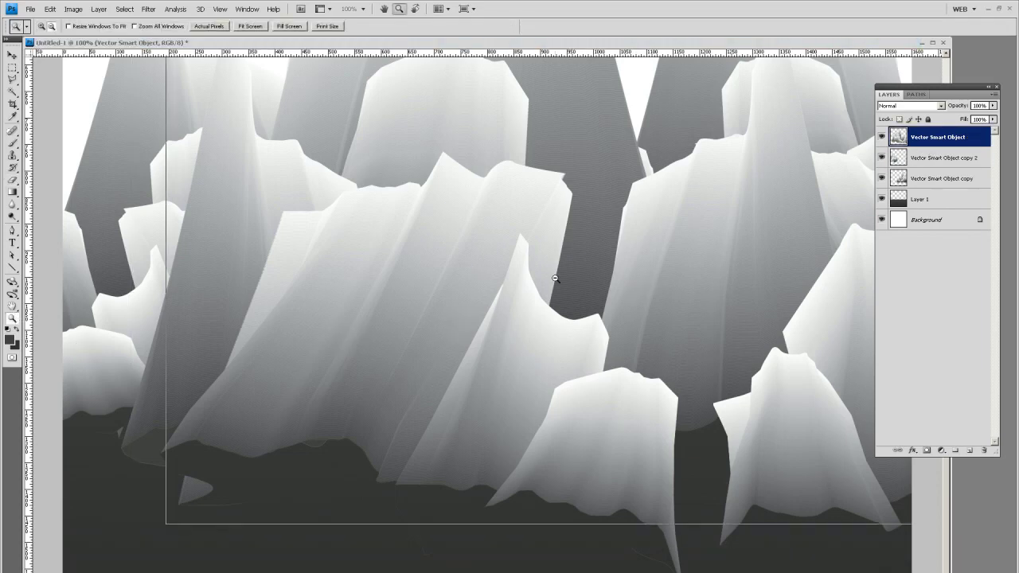
left_click(555, 279, "alt")
left_click(555, 278, "alt")
left_click(554, 278, "alt")
left_click(12, 55)
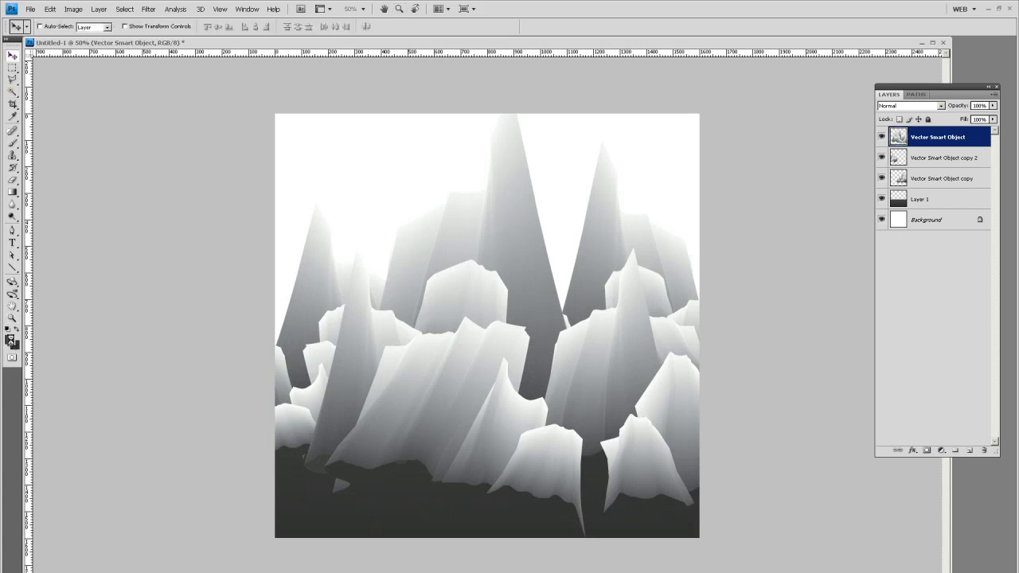
left_click(10, 340)
left_click(531, 159)
left_click(816, 169)
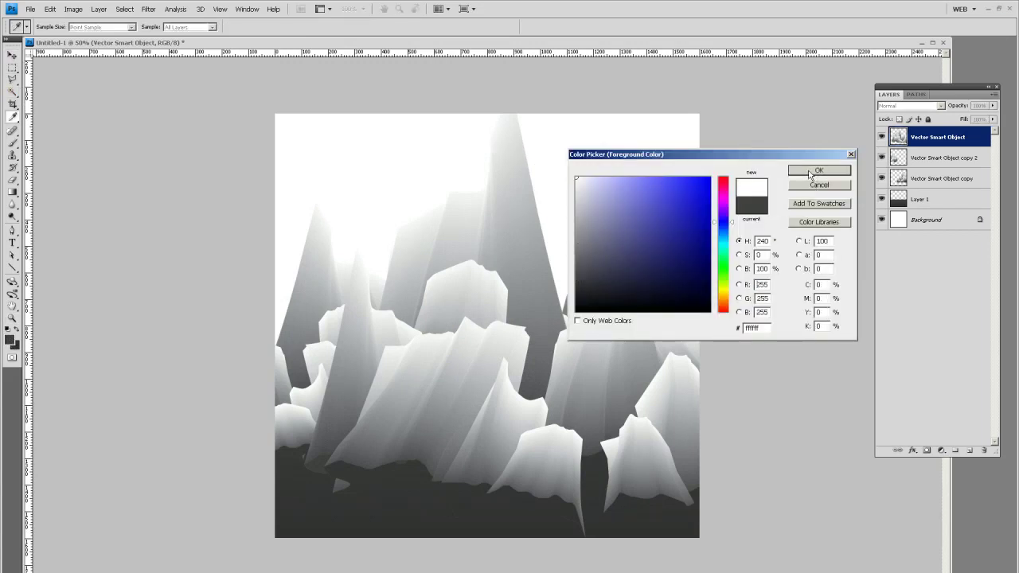
left_click(16, 346)
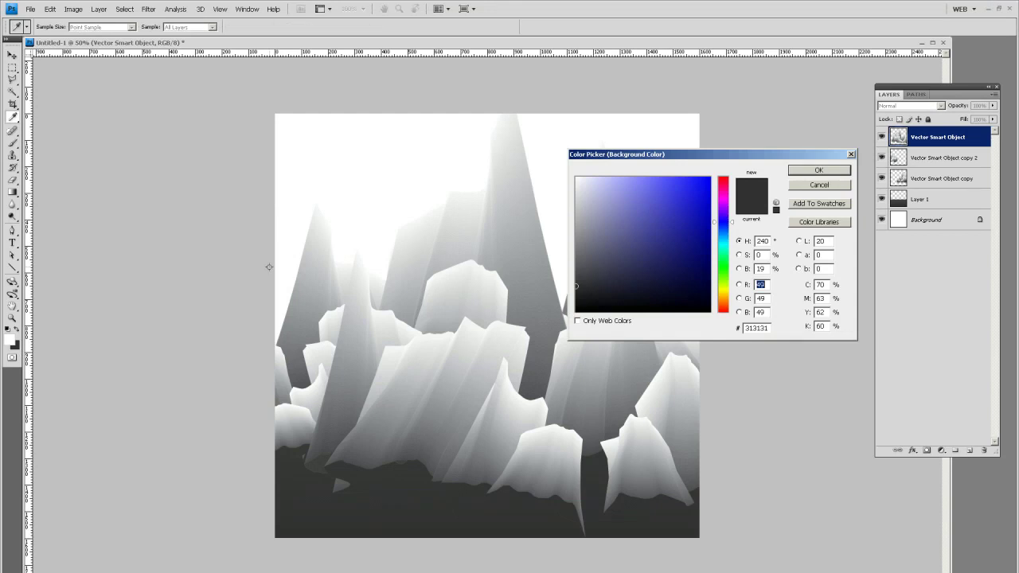
left_click(573, 196)
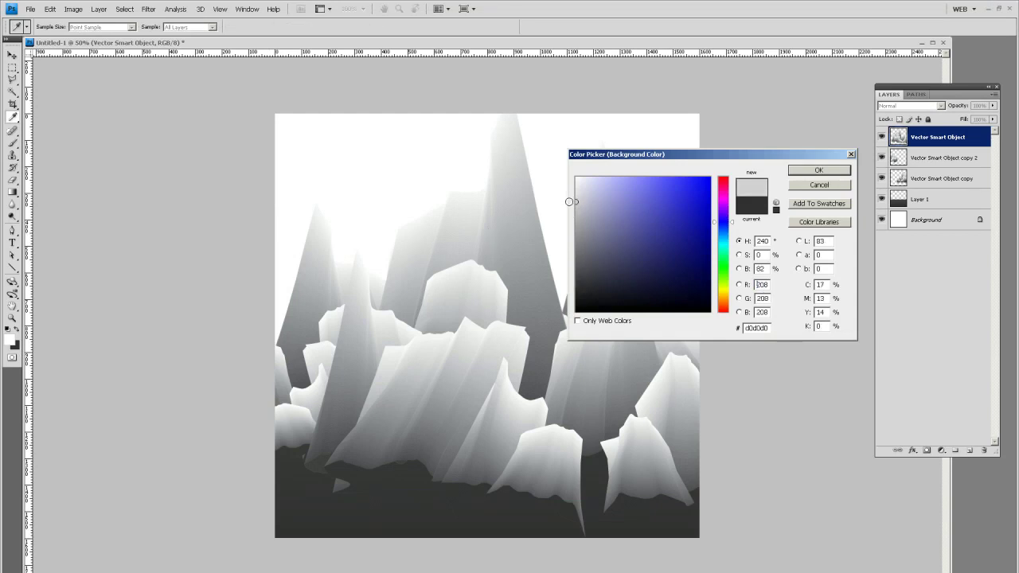
left_click(818, 171)
Step: Render the Clouds filter on the Background layer
left_click(923, 225)
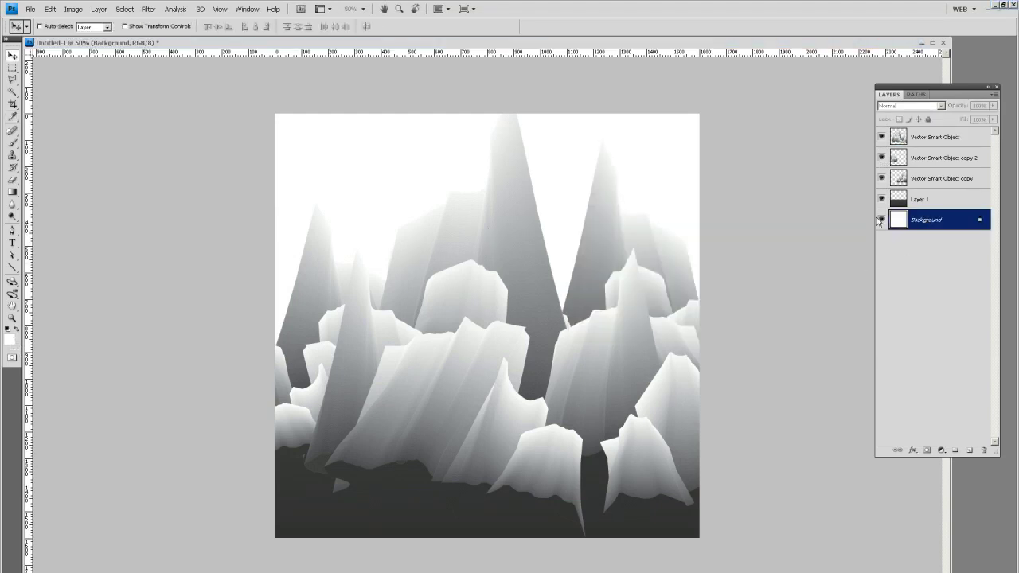
left_click(148, 8)
mouse_move(157, 85)
mouse_move(171, 135)
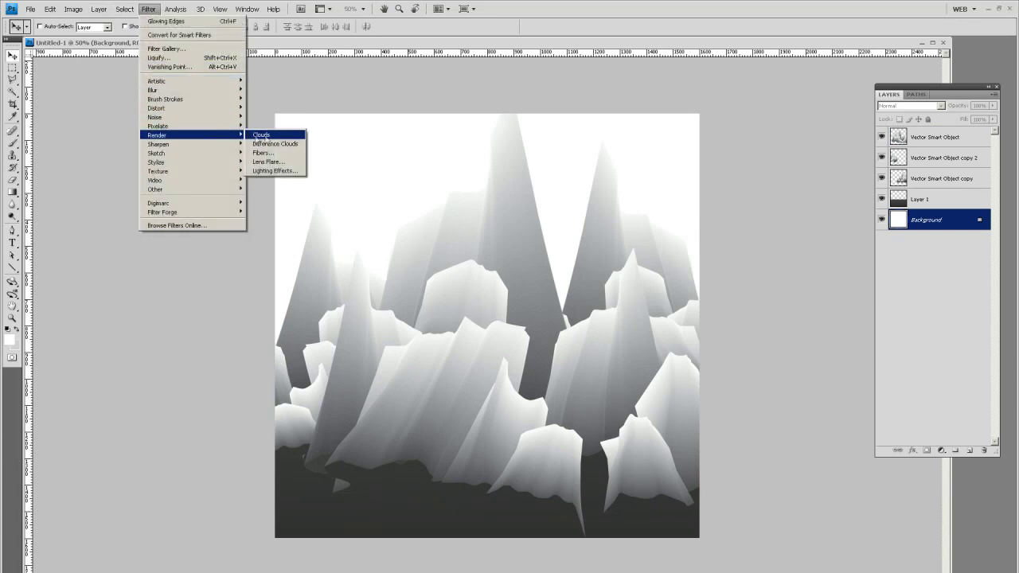
left_click(265, 140)
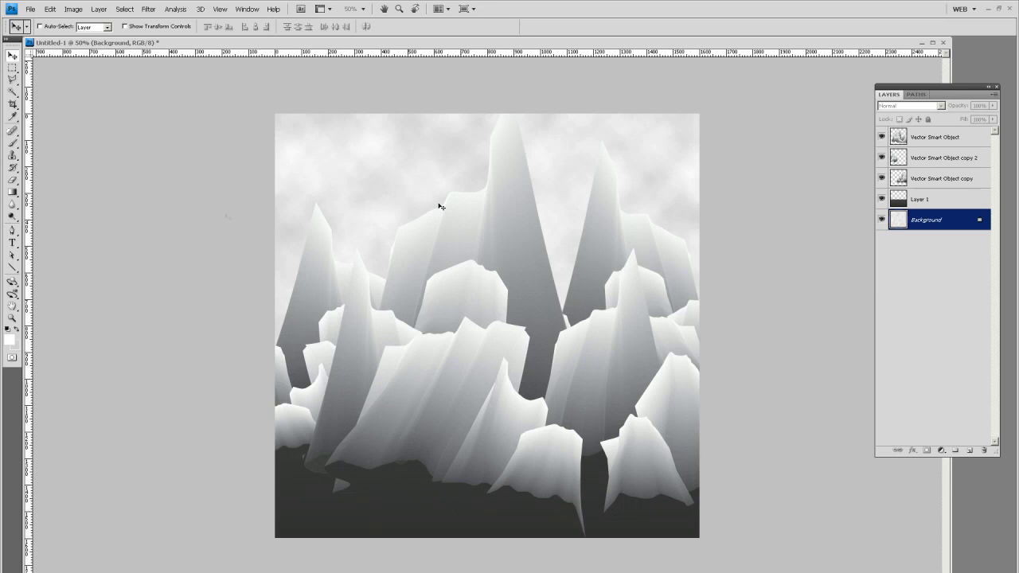
Step: Lighten the clouds behind the mountains with a soft 569 px Dodge brush set to Midtones at 50% exposure
left_click(12, 216)
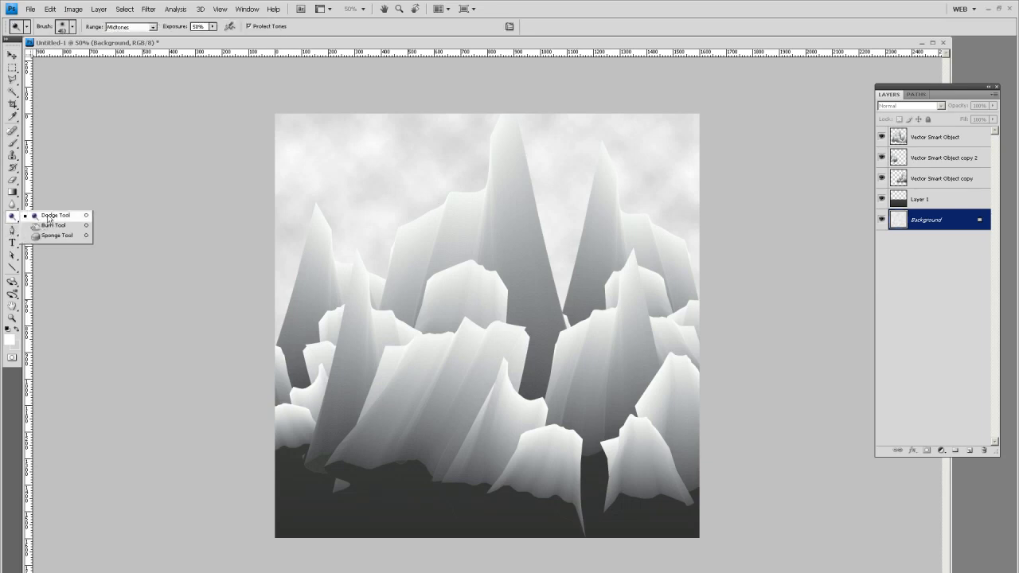
left_click(40, 210)
right_click(426, 195)
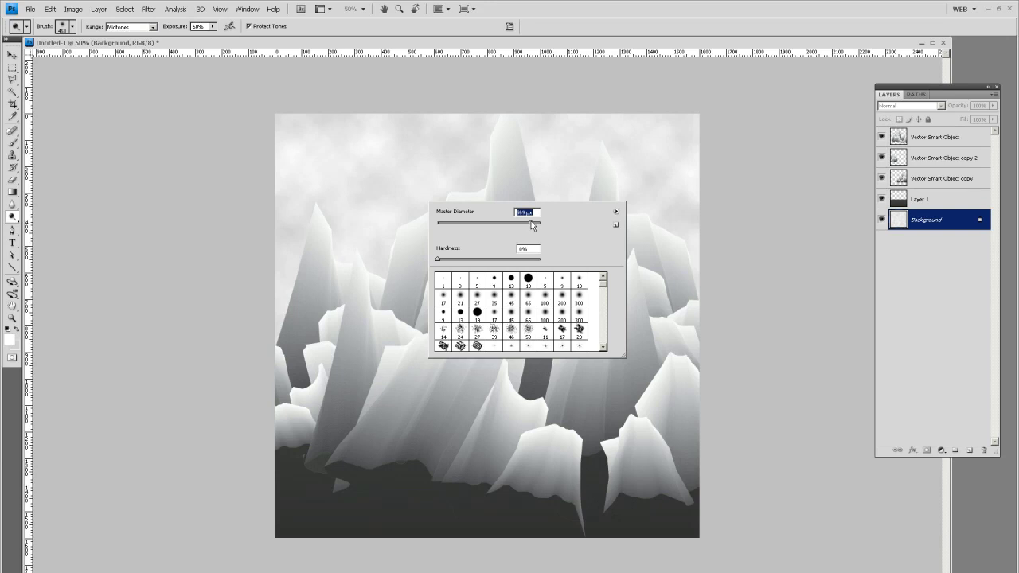
key("Return")
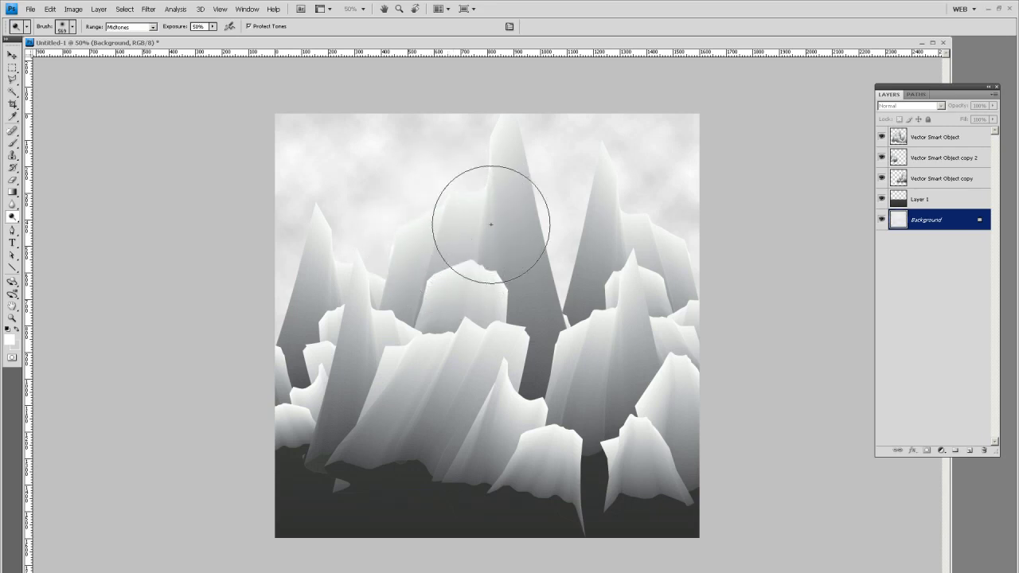
mouse_move(468, 206)
left_mouse_down()
mouse_move(495, 213)
mouse_move(473, 236)
mouse_move(489, 254)
mouse_move(383, 303)
mouse_move(355, 291)
mouse_move(344, 313)
mouse_move(360, 295)
mouse_move(365, 304)
mouse_move(368, 287)
mouse_move(380, 298)
mouse_move(352, 302)
mouse_move(359, 281)
mouse_move(379, 296)
left_mouse_up()
mouse_move(648, 230)
left_mouse_down()
mouse_move(616, 237)
mouse_move(607, 159)
mouse_move(605, 191)
mouse_move(597, 181)
left_mouse_up()
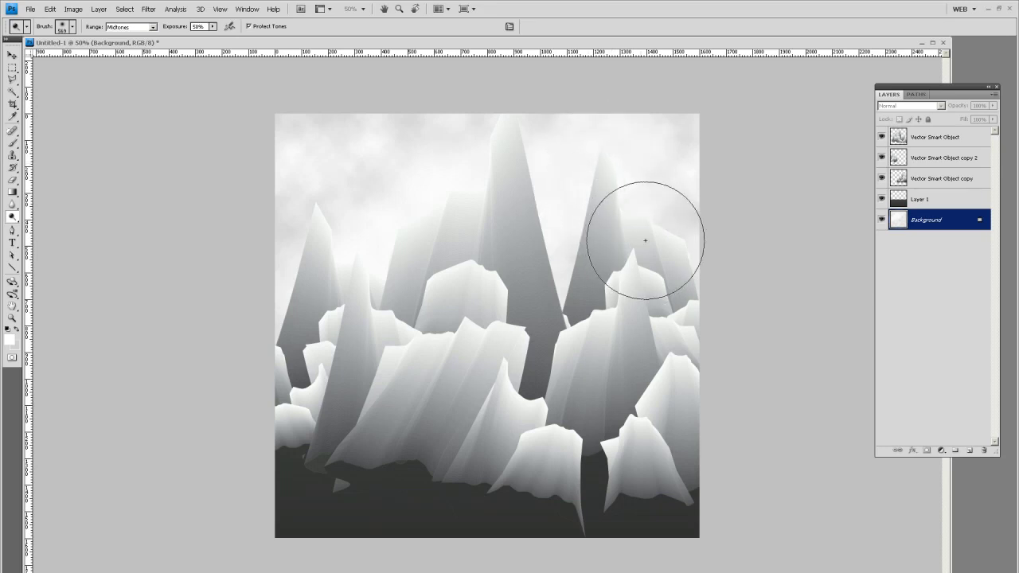
Step: Dodge the clouds close along the mountain outlines with a soft 162 px brush
right_click(661, 264)
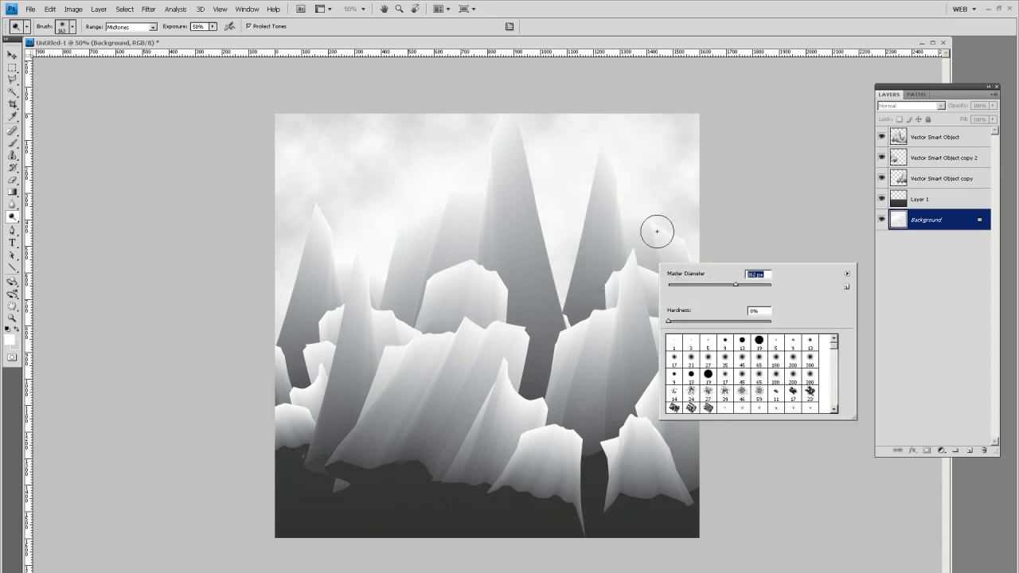
key("Return")
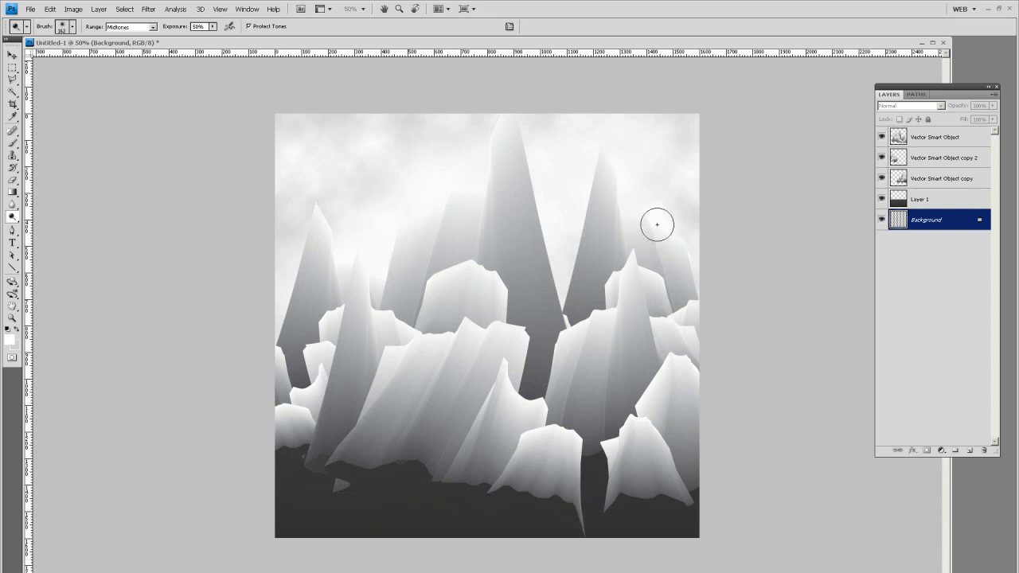
mouse_move(466, 189)
left_mouse_down()
mouse_move(495, 157)
mouse_move(490, 140)
mouse_move(477, 168)
left_mouse_up()
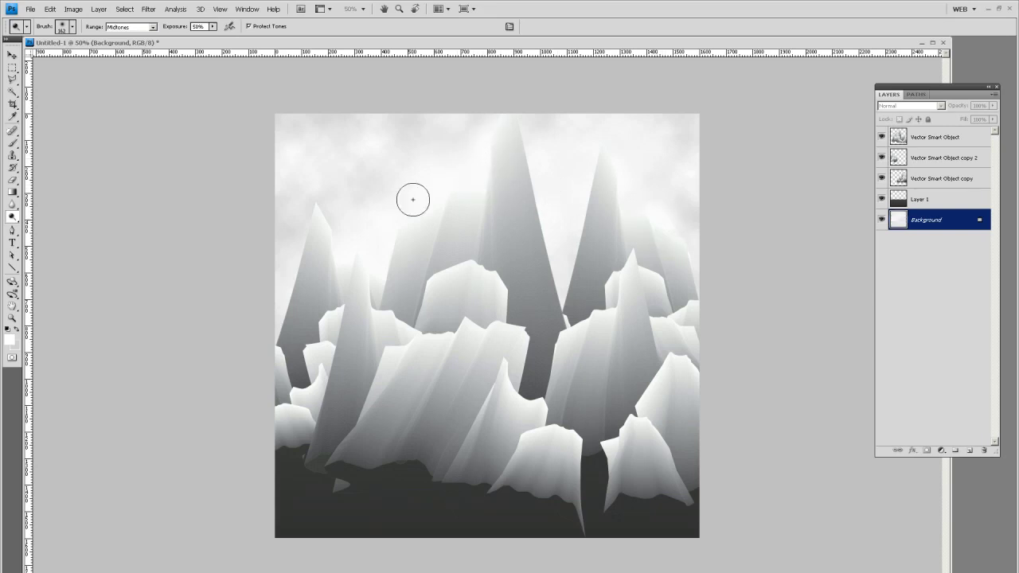
mouse_move(321, 273)
left_mouse_down()
mouse_move(337, 230)
mouse_move(284, 320)
mouse_move(310, 262)
mouse_move(291, 322)
mouse_move(303, 253)
mouse_move(261, 344)
mouse_move(306, 285)
mouse_move(307, 260)
mouse_move(263, 342)
mouse_move(312, 269)
mouse_move(307, 249)
mouse_move(313, 308)
mouse_move(349, 275)
mouse_move(352, 298)
mouse_move(416, 309)
mouse_move(380, 265)
mouse_move(329, 325)
mouse_move(436, 238)
mouse_move(398, 229)
mouse_move(532, 243)
mouse_move(550, 237)
mouse_move(543, 219)
mouse_move(545, 320)
mouse_move(541, 243)
mouse_move(580, 294)
mouse_move(583, 210)
mouse_move(542, 310)
left_mouse_up()
left_click(12, 56)
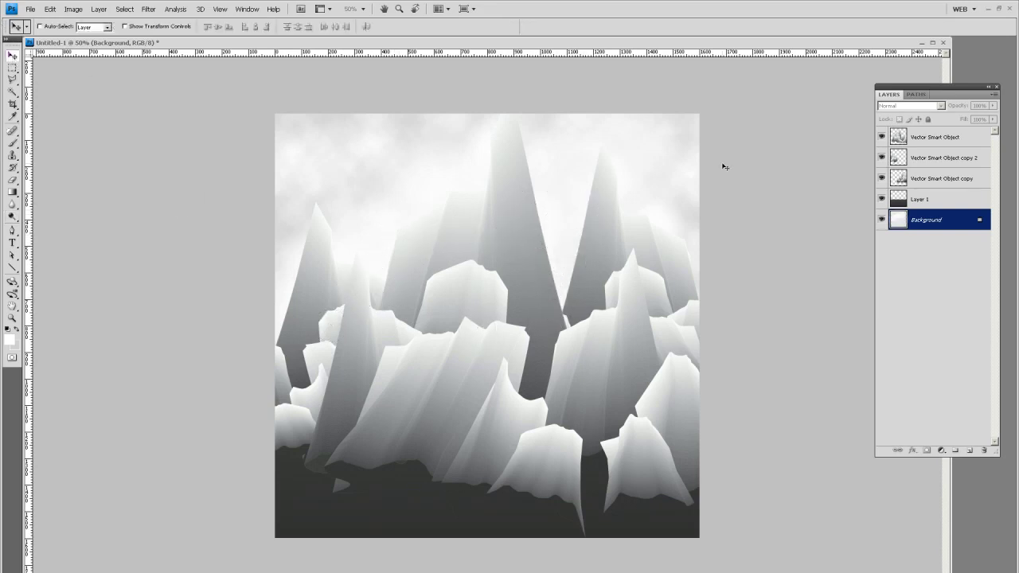
Step: Duplicate the Vector Smart Object layer and apply a High Pass filter with a 73-pixel radius to the copy
left_click(915, 142)
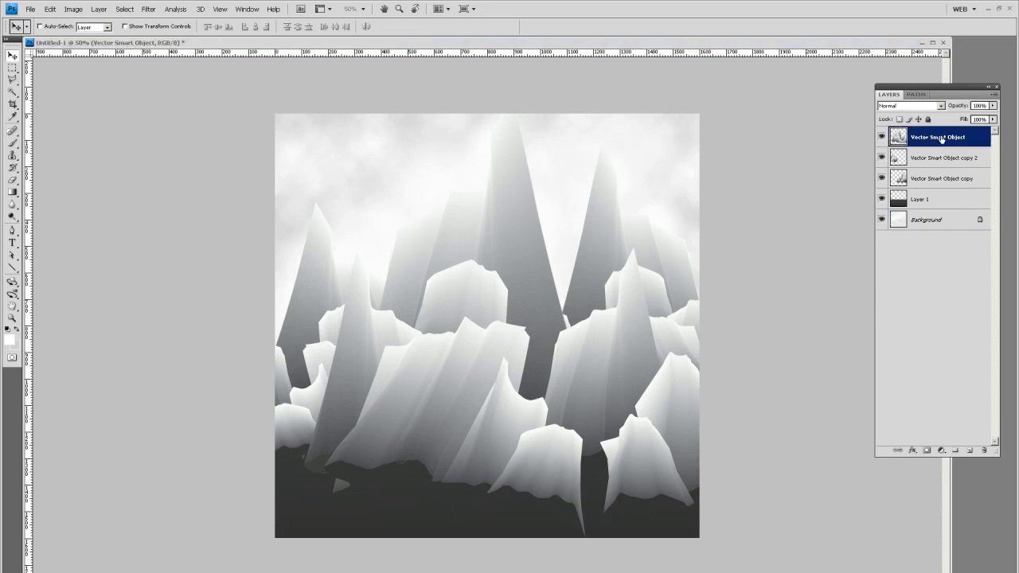
left_click_drag(928, 138, 970, 451)
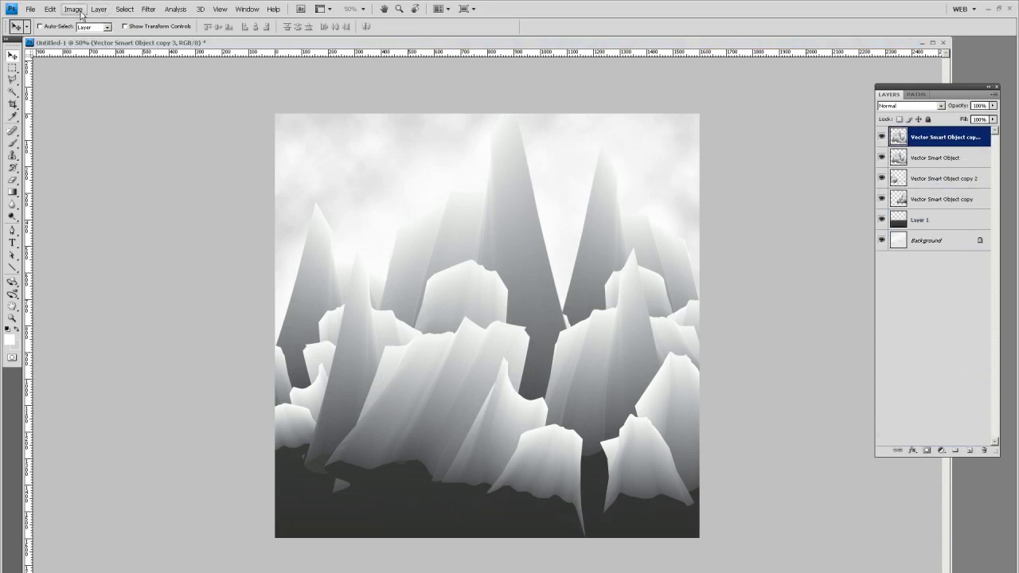
left_click(148, 9)
mouse_move(201, 194)
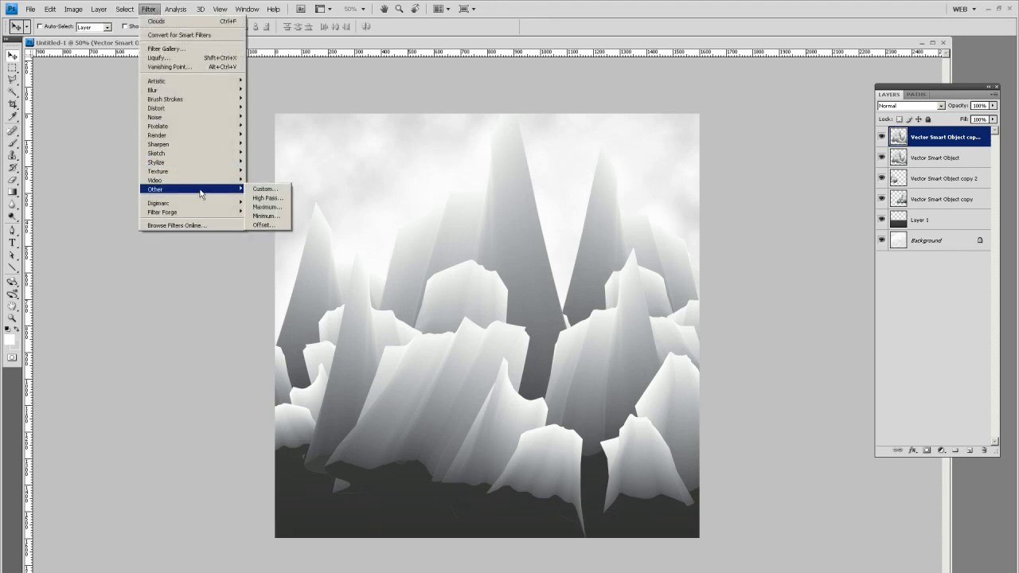
left_click(265, 197)
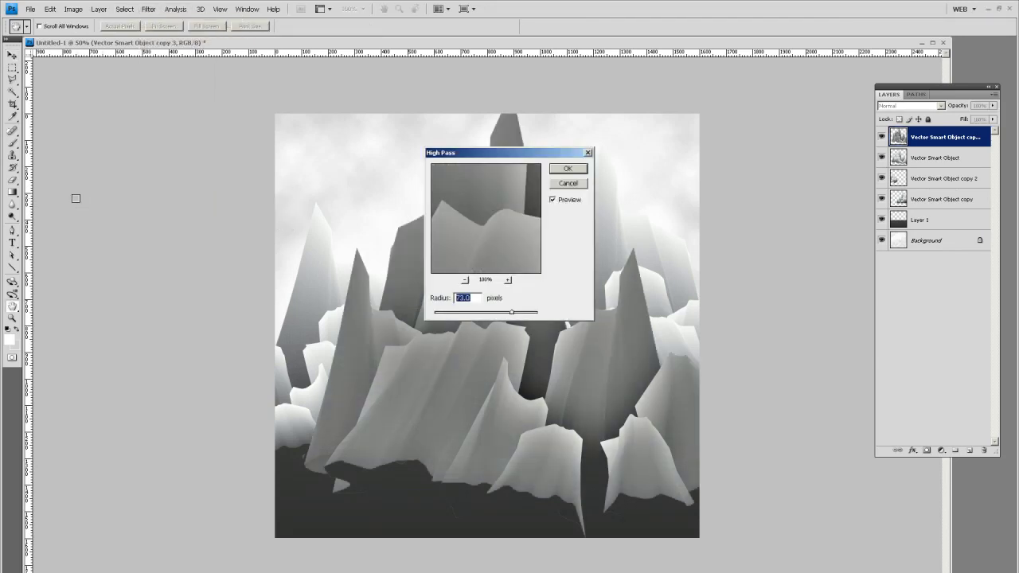
left_click_drag(529, 156, 695, 157)
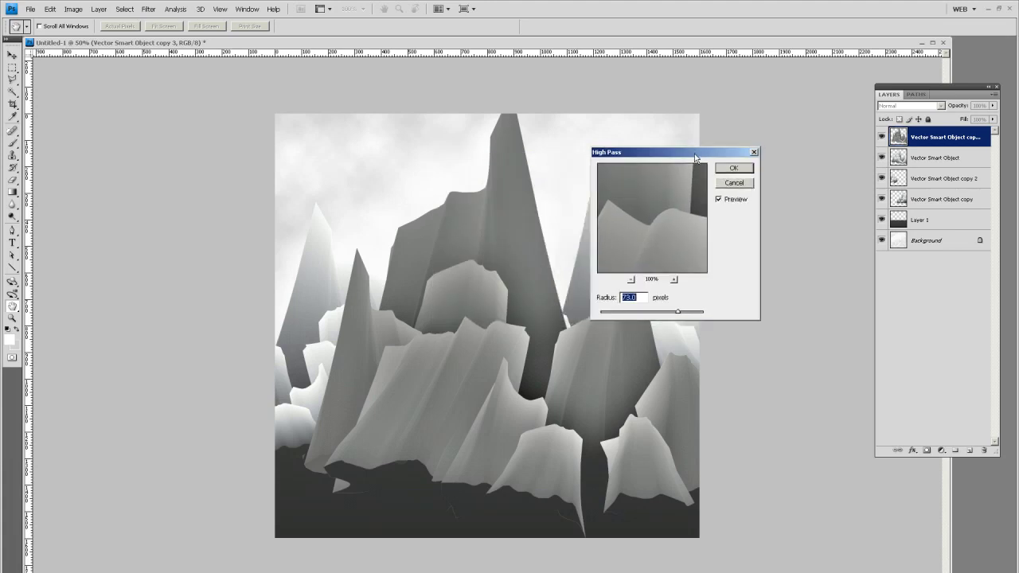
left_click(733, 168)
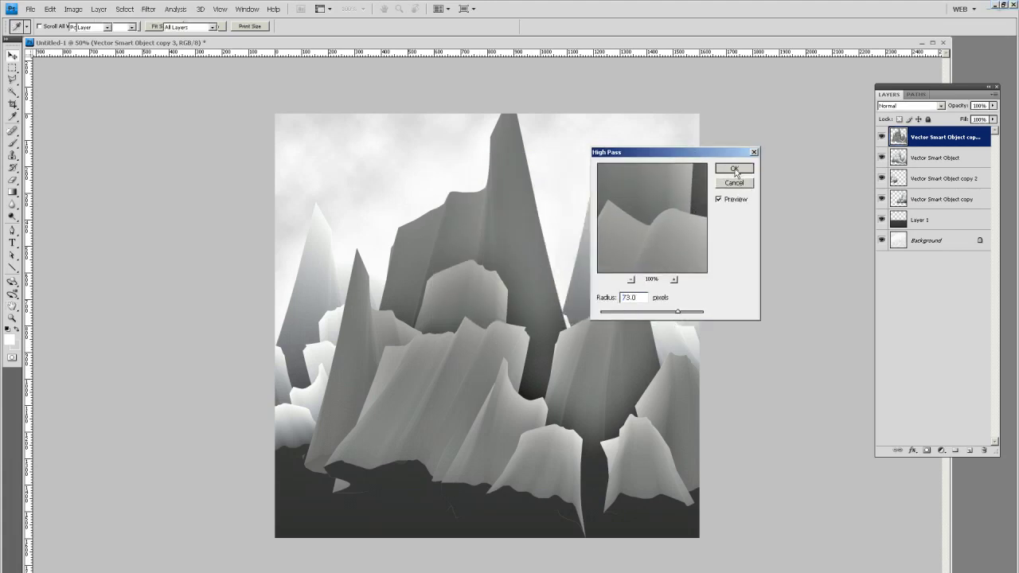
Step: Set the blend mode of the High Pass copy to Overlay and check the mountain shading up close
left_click(940, 109)
left_click(888, 245)
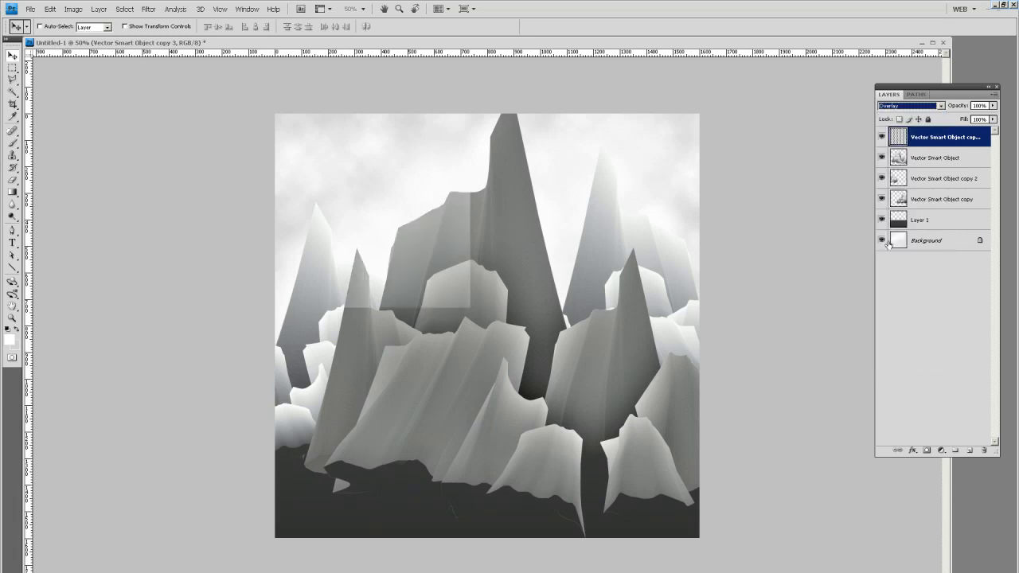
left_click(12, 319)
left_click(522, 360)
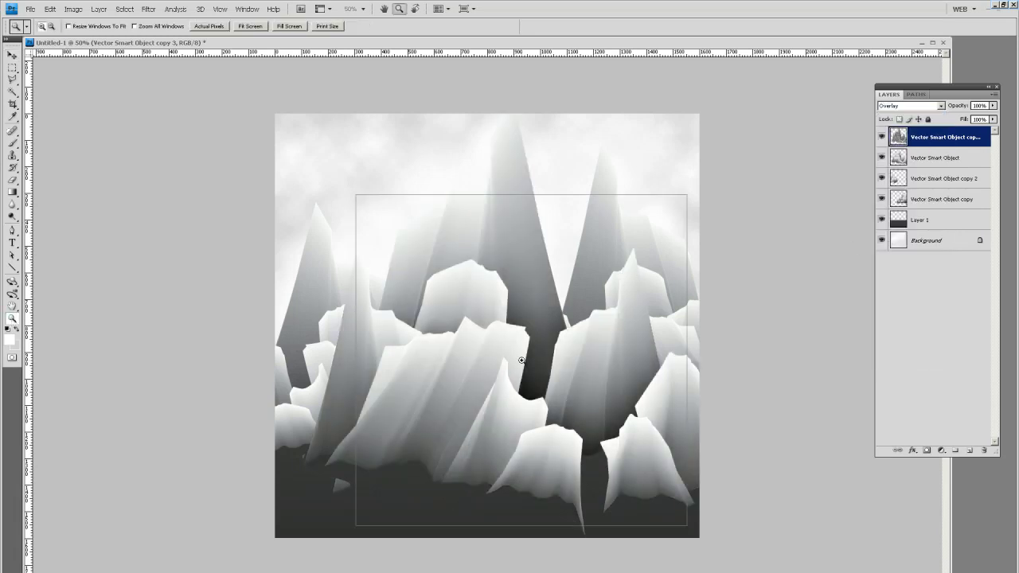
left_click(522, 360)
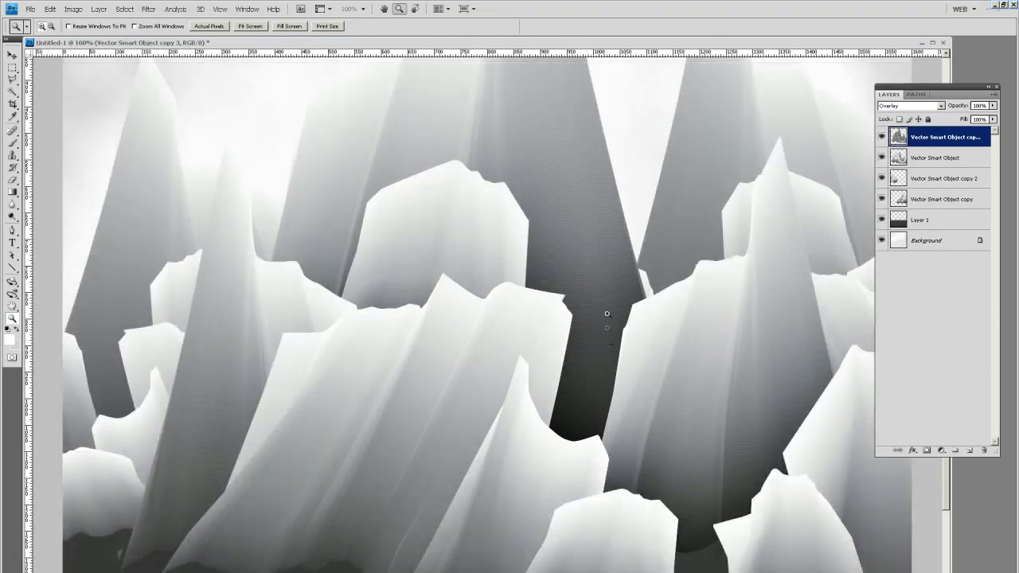
scroll(584, 323, "down", 1)
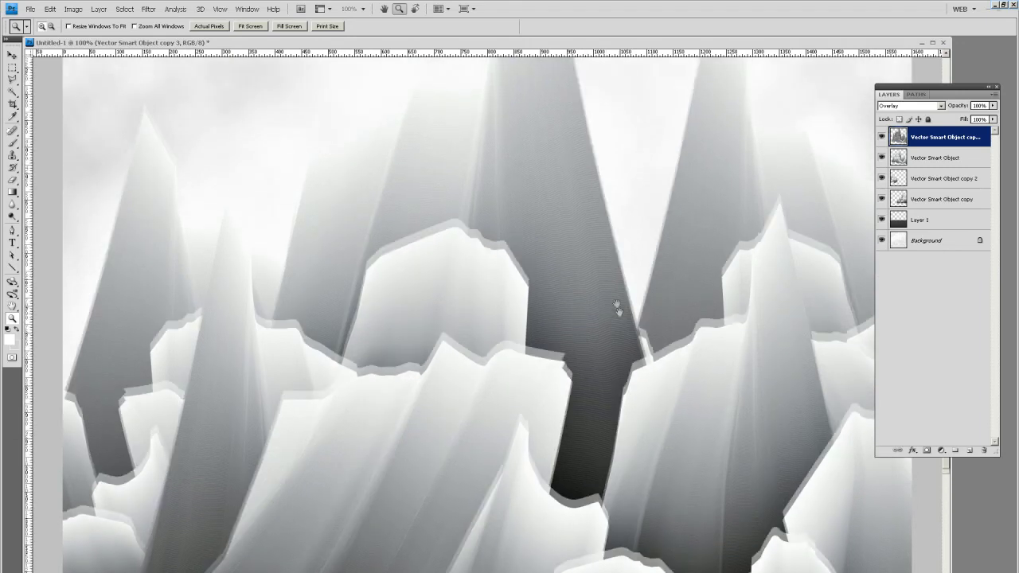
left_click(11, 55)
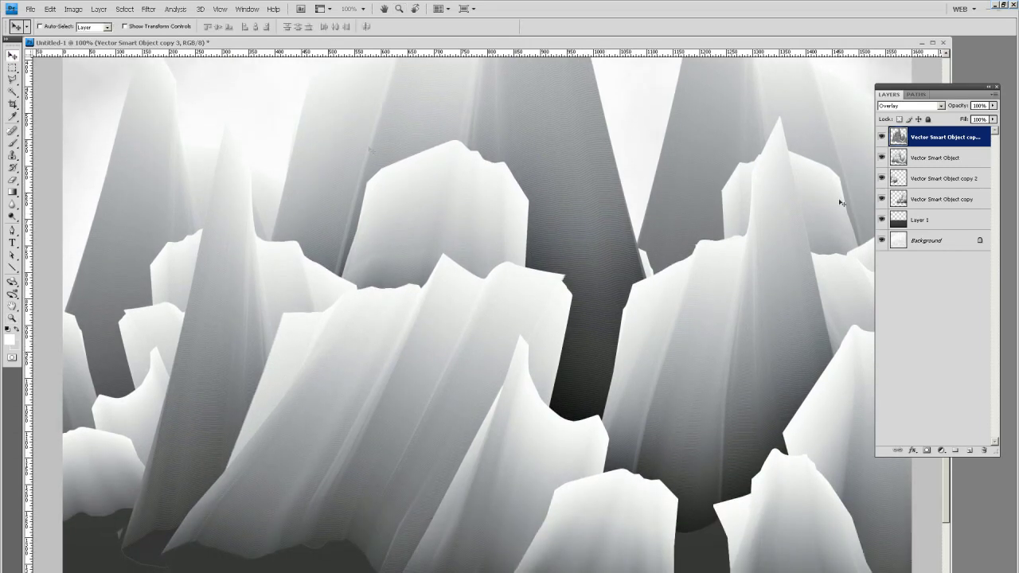
Step: Duplicate the Vector Smart Object copy 2 layer and turn the duplicate into an Overlay-mode High Pass layer with a 73-pixel radius
left_click(937, 186)
left_click_drag(938, 186, 968, 451)
left_click(148, 9)
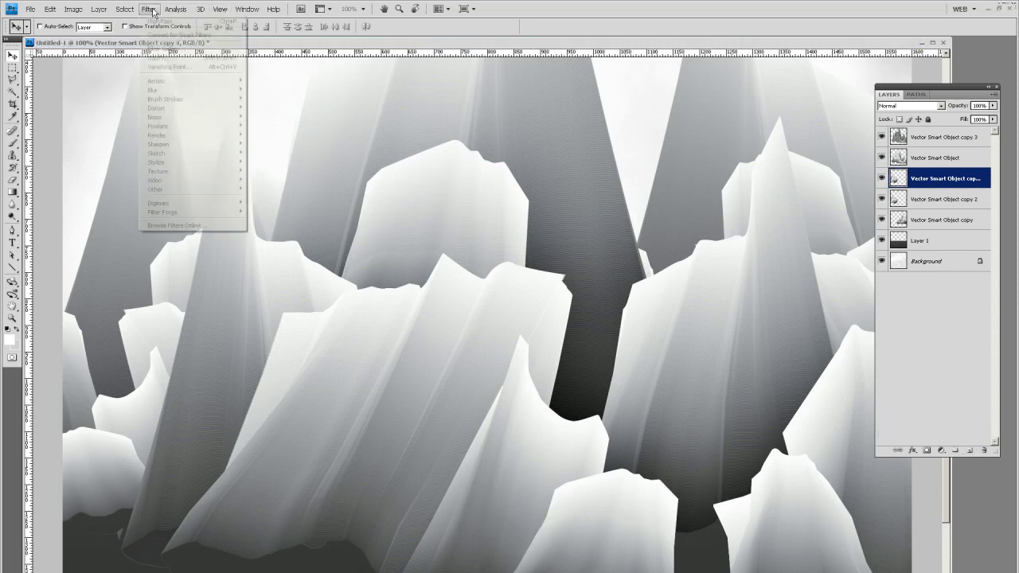
mouse_move(187, 177)
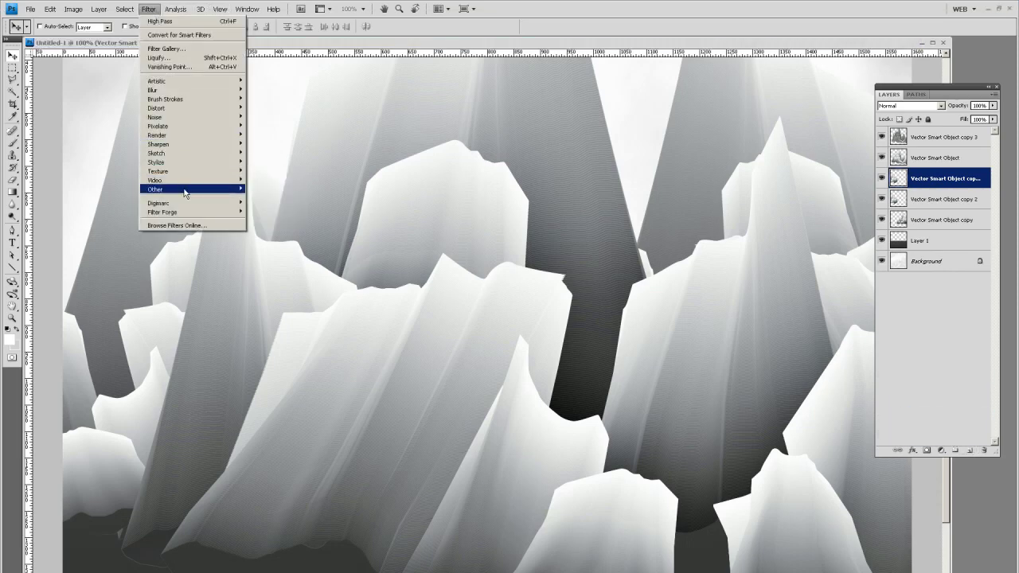
left_click(275, 200)
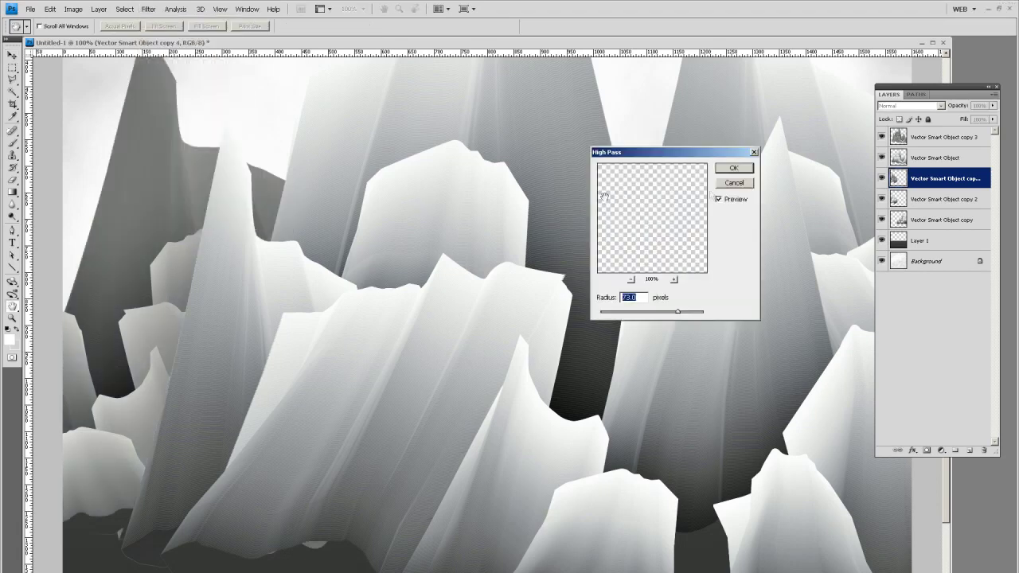
left_click(729, 170)
left_click(940, 106)
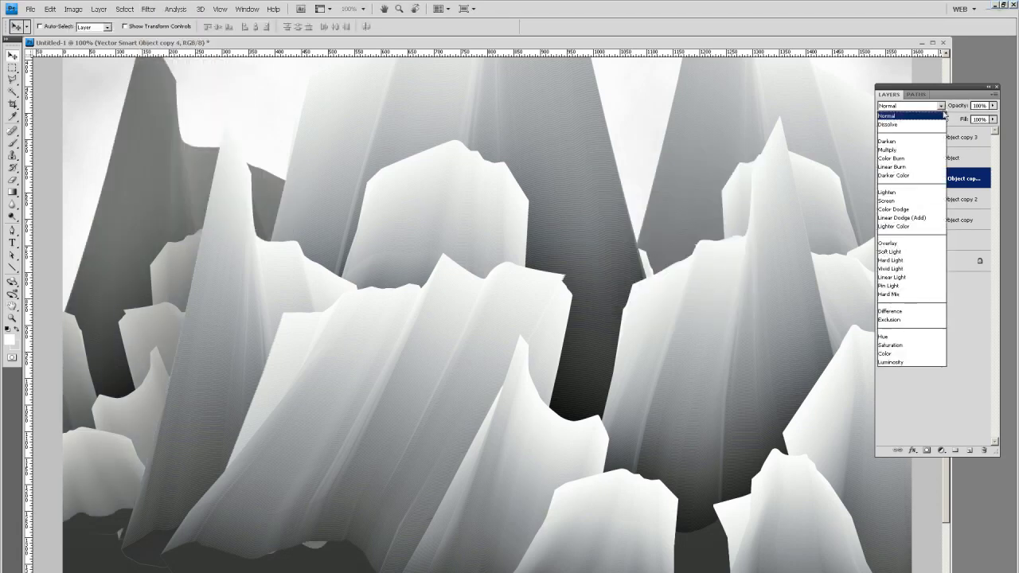
left_click(924, 248)
Step: Duplicate the Vector Smart Object copy layer and turn the duplicate into an Overlay-mode High Pass layer with a 73-pixel radius
left_click_drag(939, 229, 969, 450)
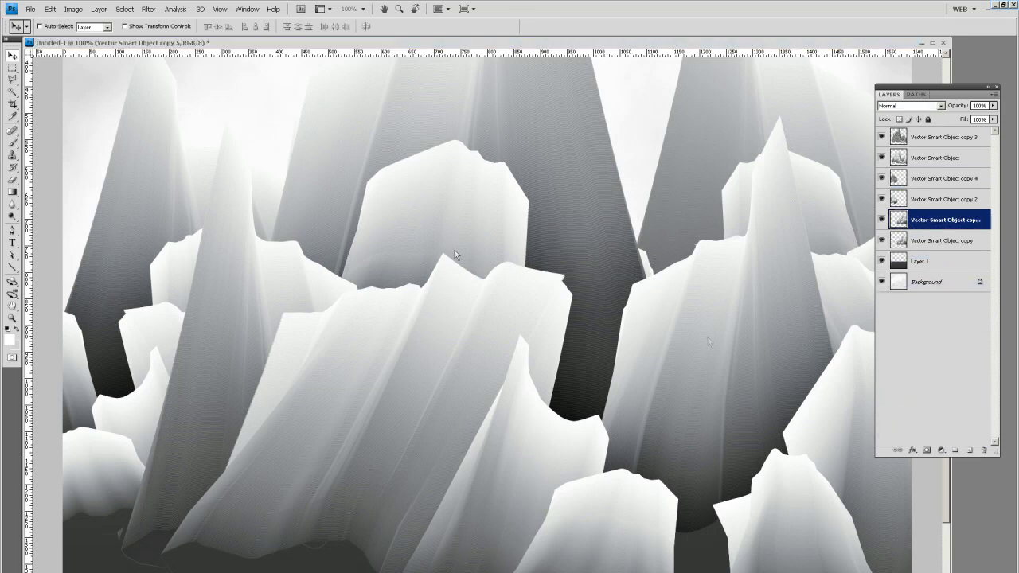
left_click(148, 9)
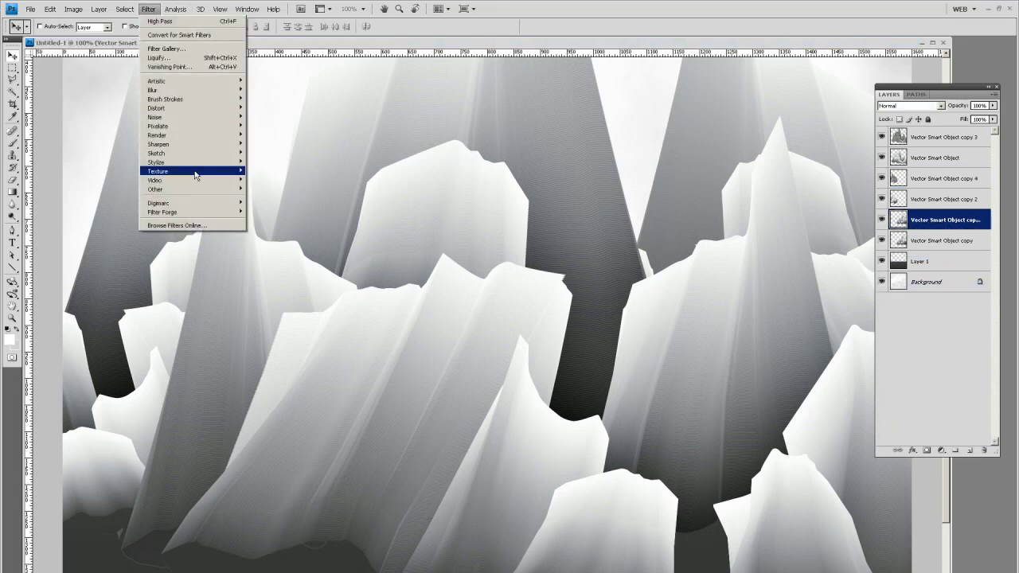
mouse_move(196, 175)
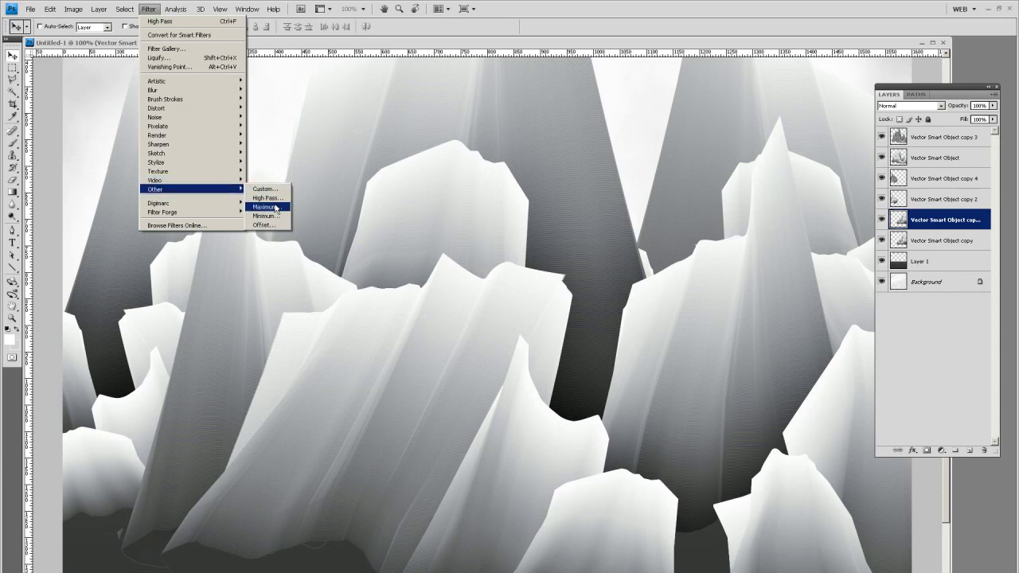
left_click(267, 197)
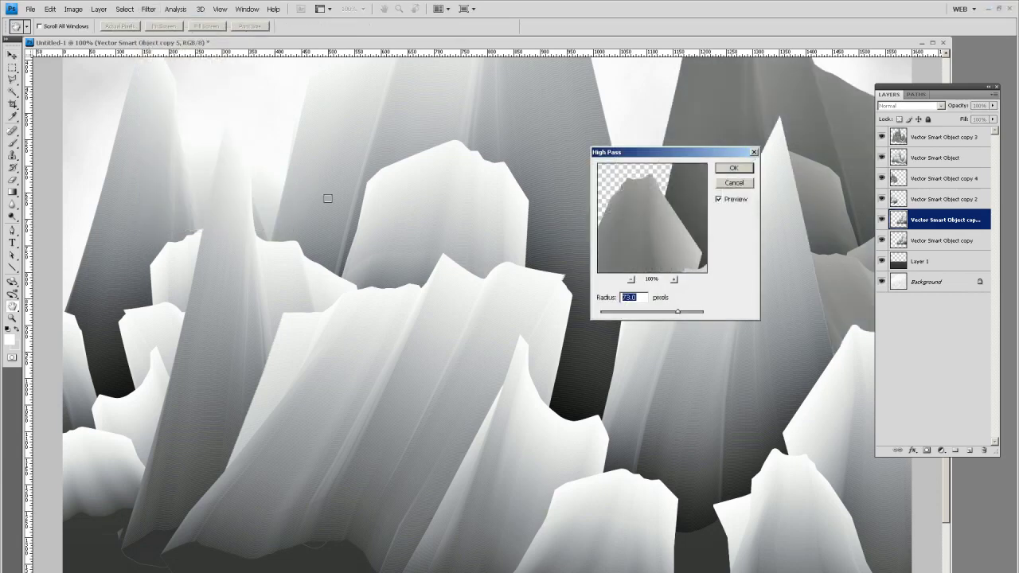
left_click(734, 169)
left_click(940, 105)
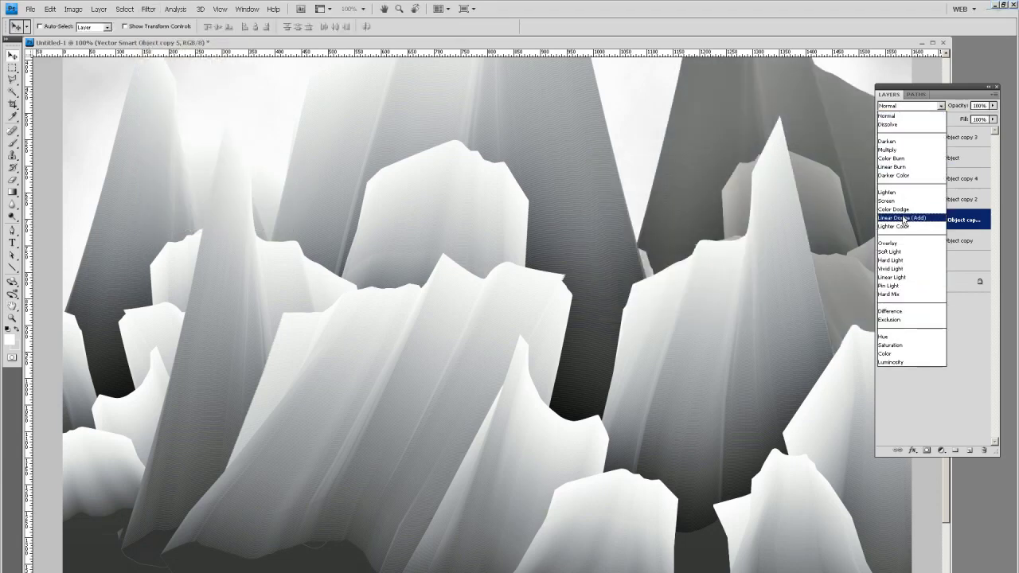
left_click(890, 243)
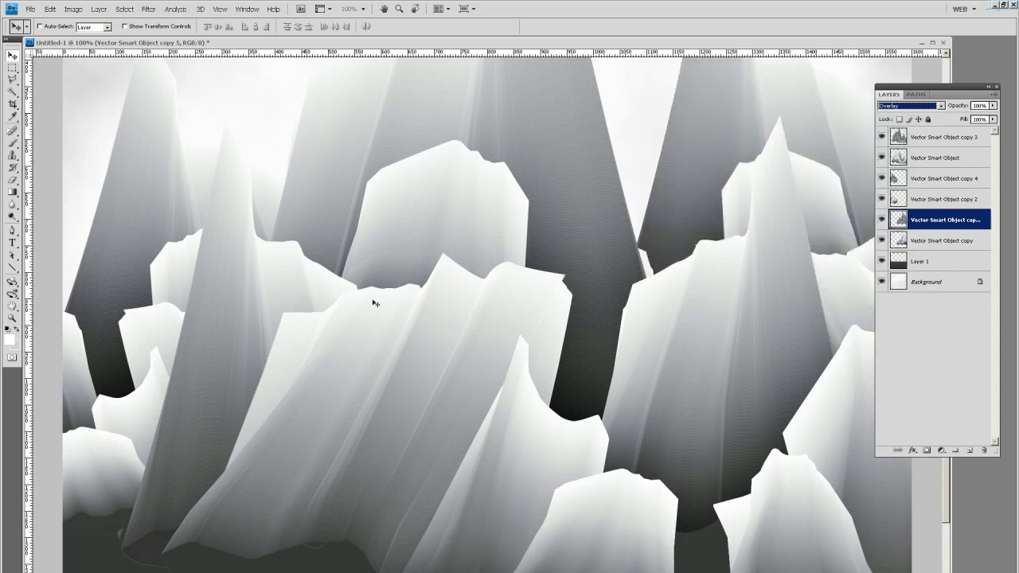
left_click(12, 317)
left_click(516, 257, "alt")
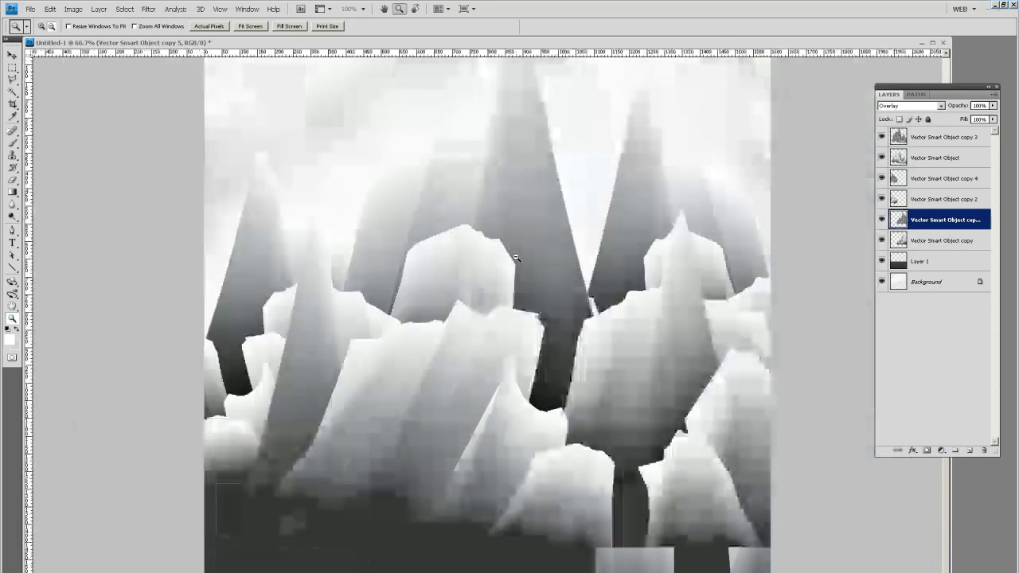
left_click(516, 257, "alt")
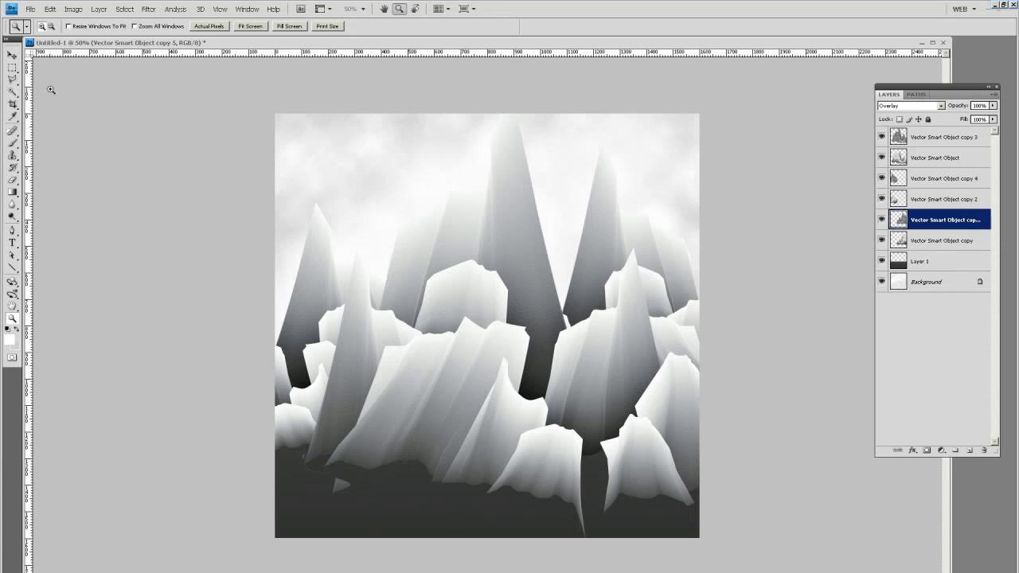
left_click(12, 55)
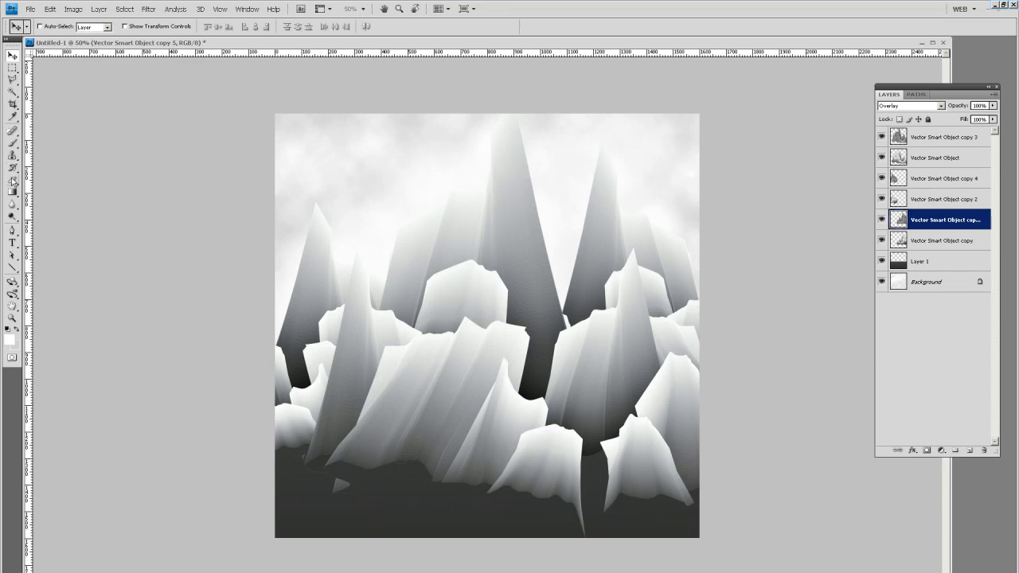
Step: Add a new layer above Vector Smart Object copy 3 and set the foreground color to the muted blue 8b9eb3
left_click(933, 141)
left_click(968, 449)
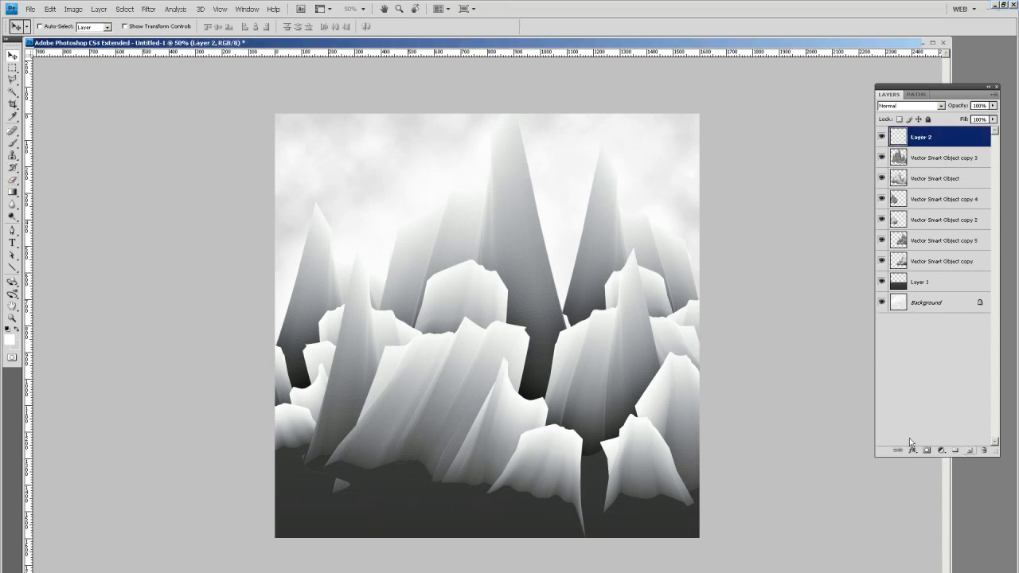
left_click(10, 341)
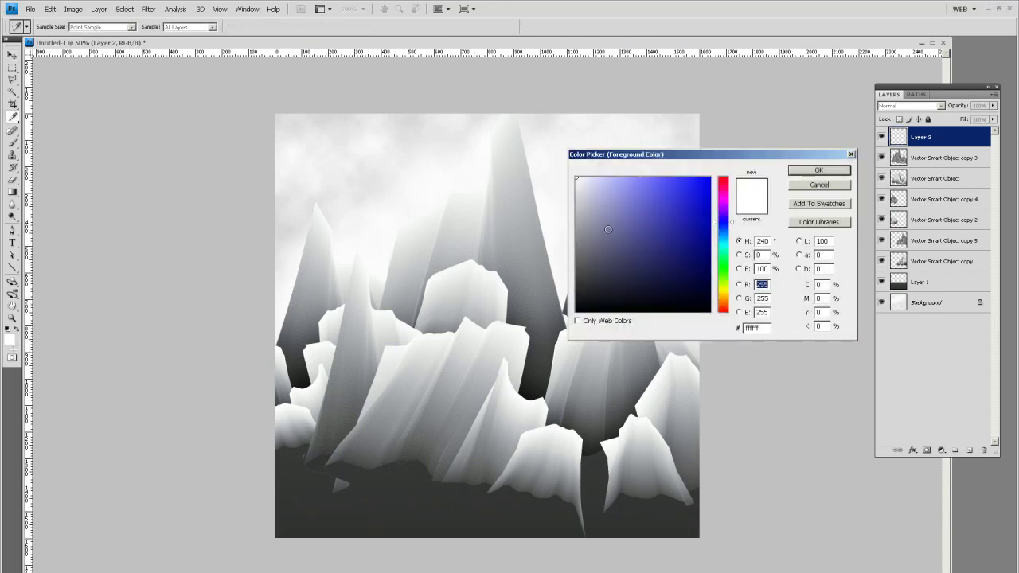
left_click_drag(732, 227, 732, 233)
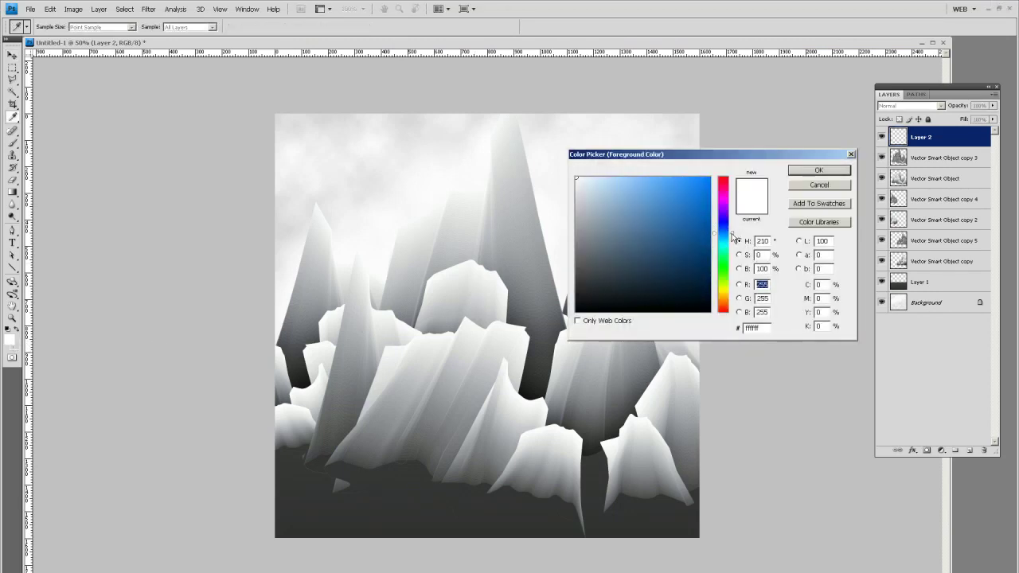
left_click(625, 246)
left_click_drag(626, 246, 605, 216)
left_click(793, 172)
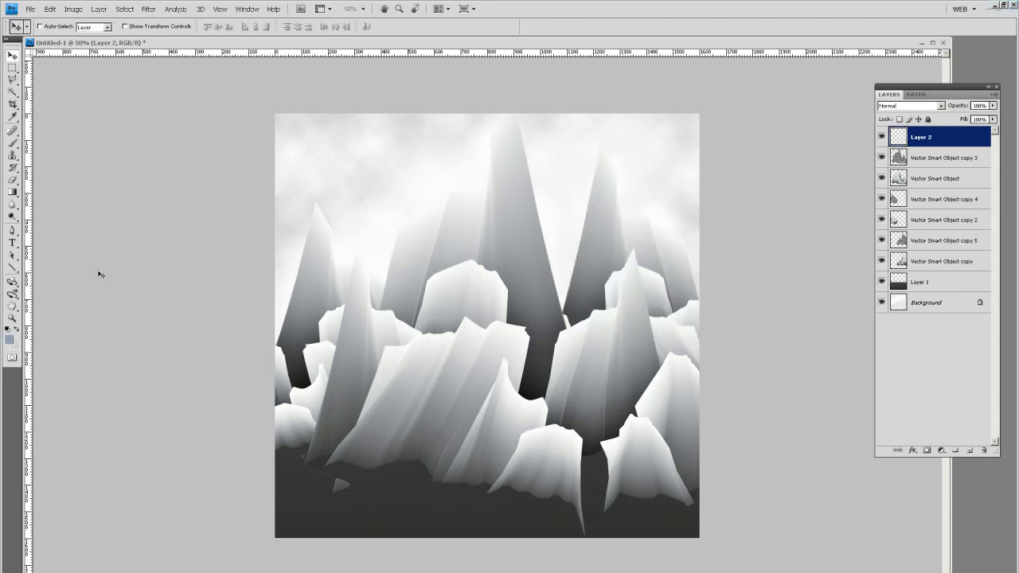
Step: Dab soft muted-blue spots over the sky, mountains and ground on Layer 2 with a 401 px brush
left_click(14, 144)
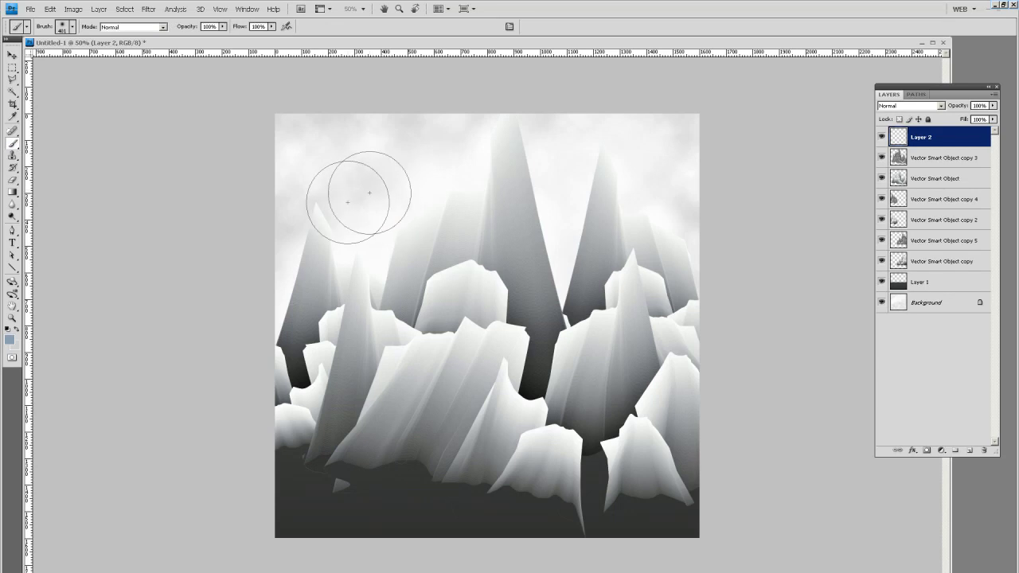
left_click(393, 202)
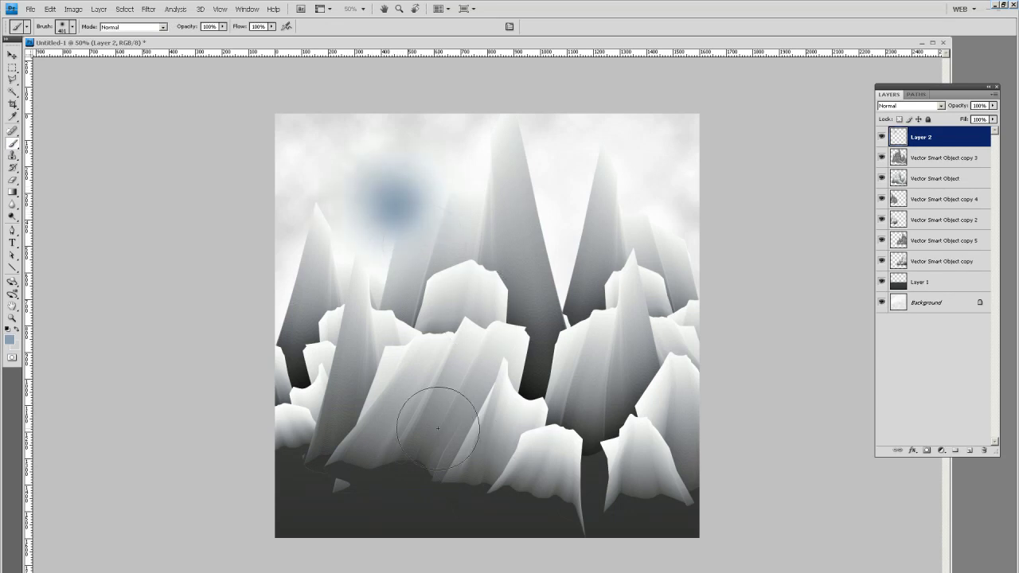
left_click(325, 460)
left_click(630, 280)
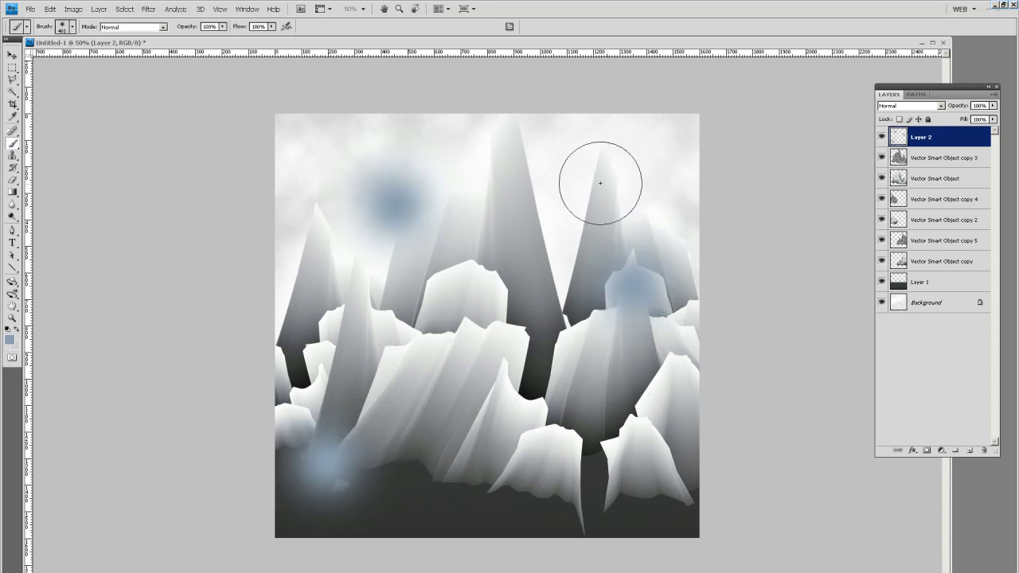
left_click(587, 464)
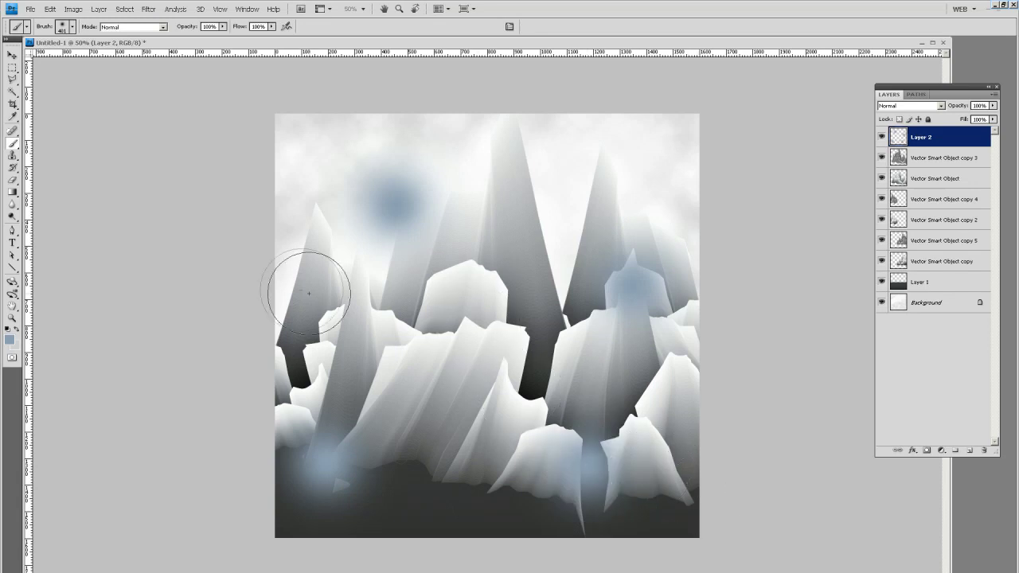
left_click(355, 309)
Step: Dab large soft turquoise spots over the foreground ground, the side mountains and the central peak with a 764 px brush
left_click(10, 340)
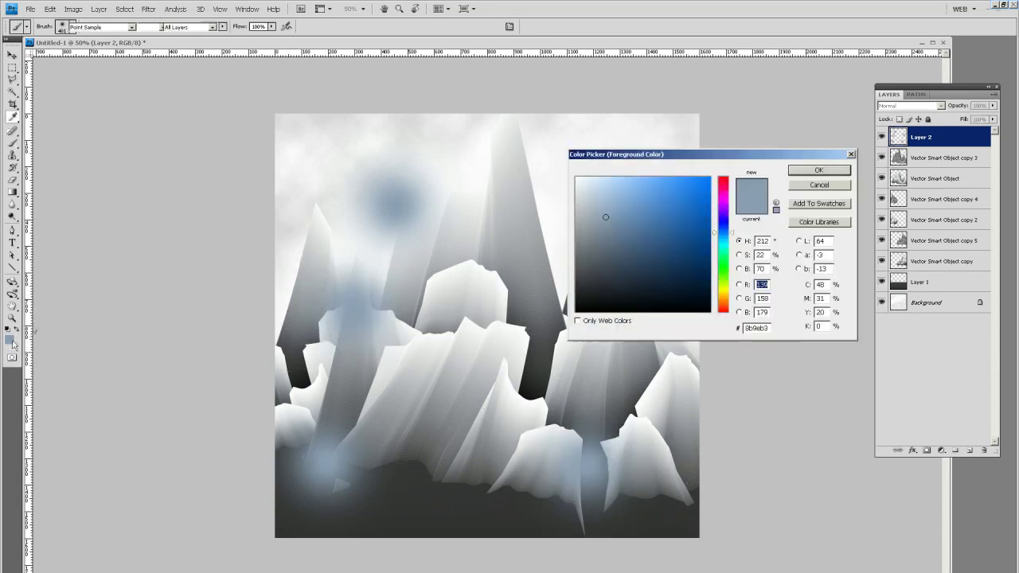
left_click_drag(730, 234, 732, 246)
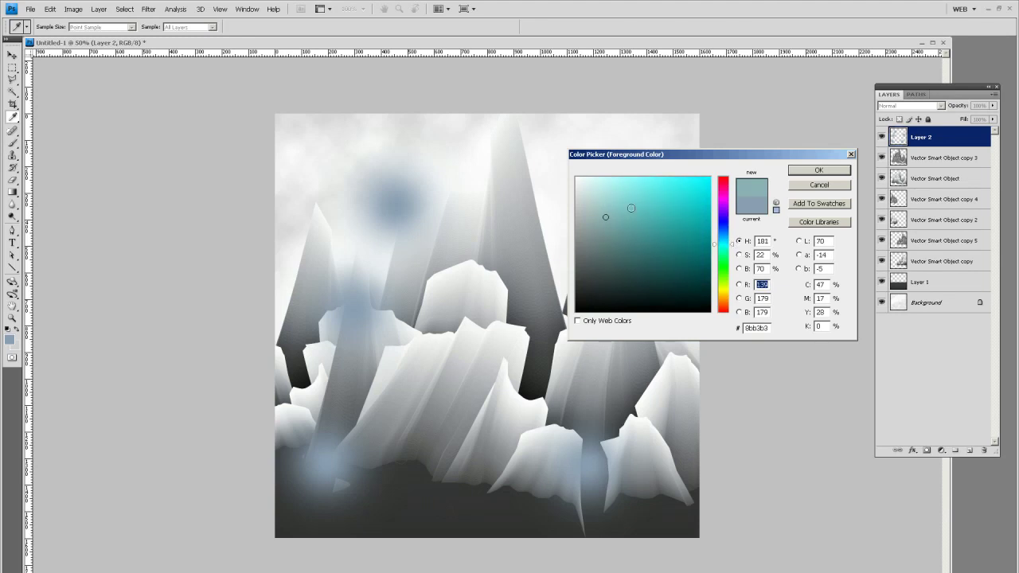
left_click(818, 171)
key("b")
right_click(420, 295)
left_click_drag(524, 318, 528, 316)
left_click(450, 503)
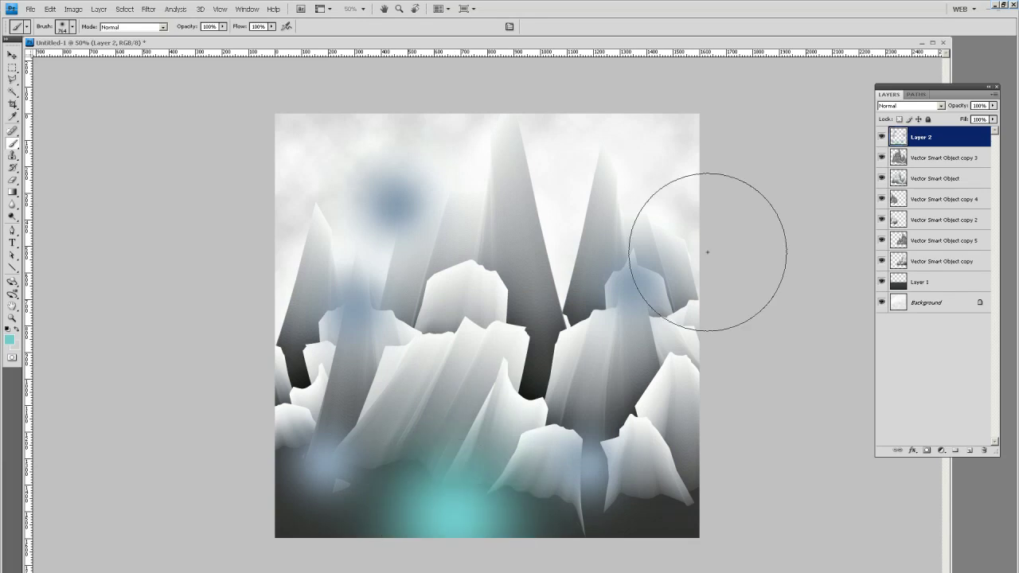
left_click(668, 388)
left_click_drag(362, 275, 365, 208)
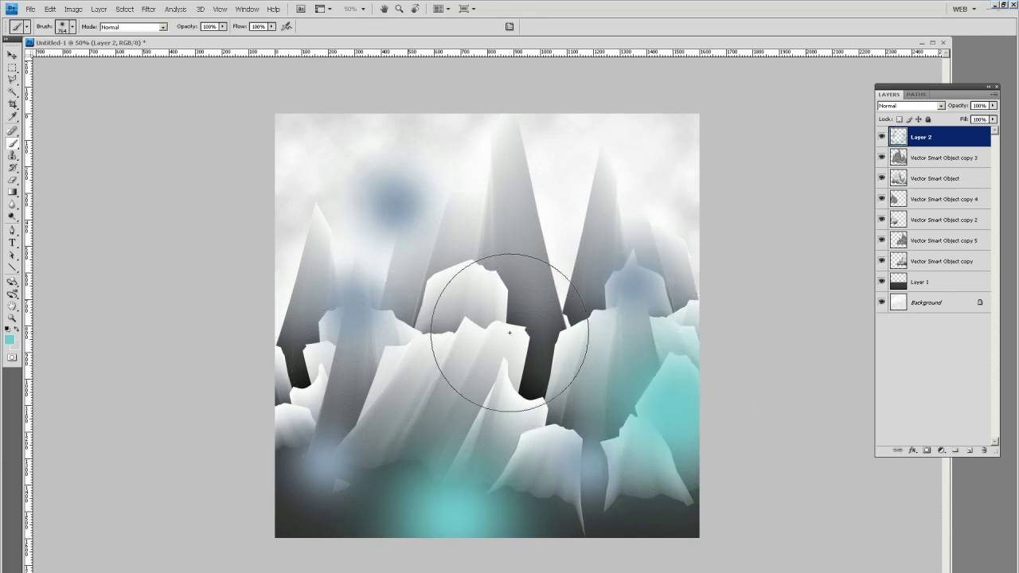
left_click(522, 286)
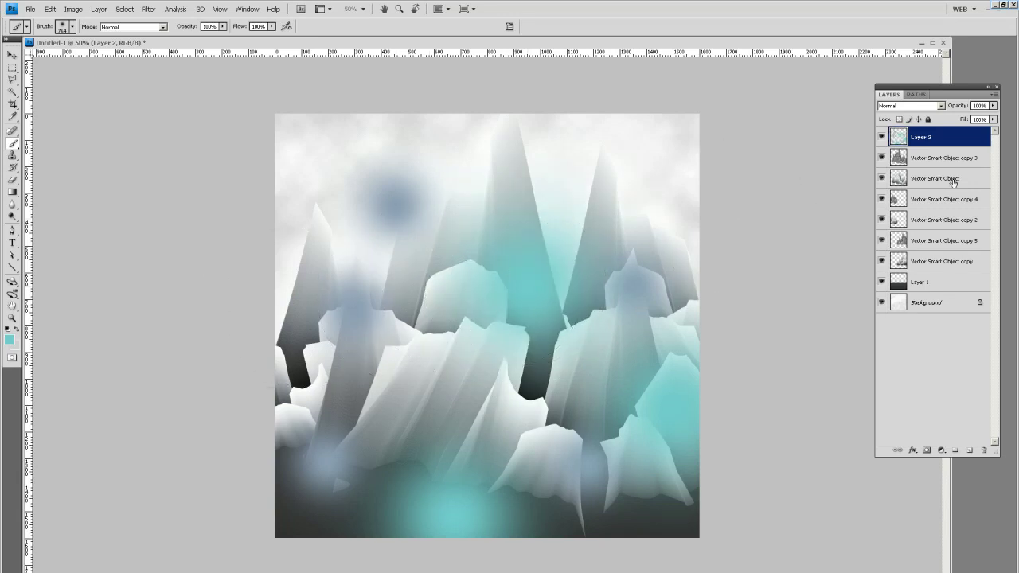
Step: Set the blend mode of Layer 2 to Overlay and lower its saturation to about -65 with Hue/Saturation
left_click(907, 105)
left_click(919, 243)
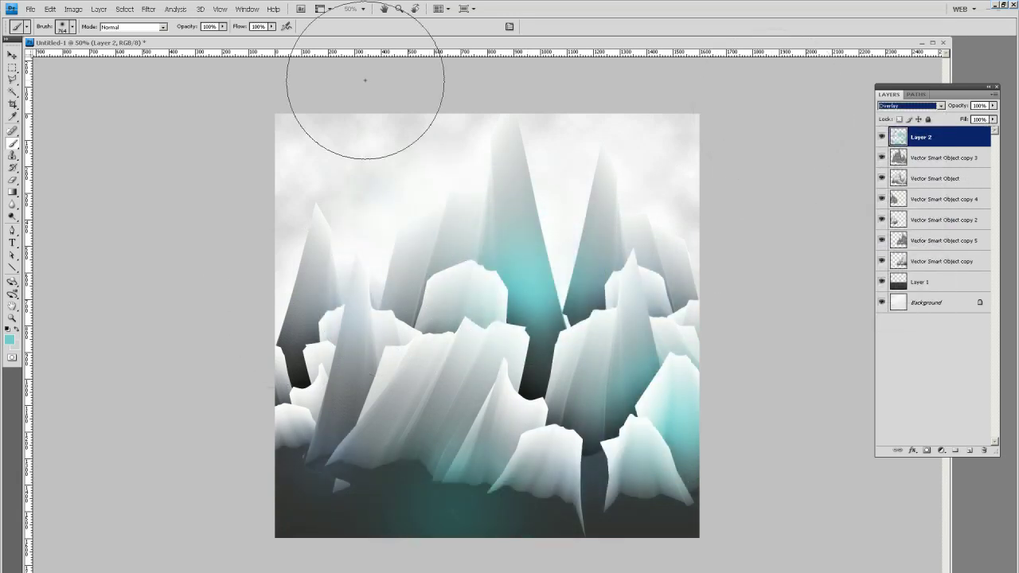
left_click(73, 9)
mouse_move(94, 36)
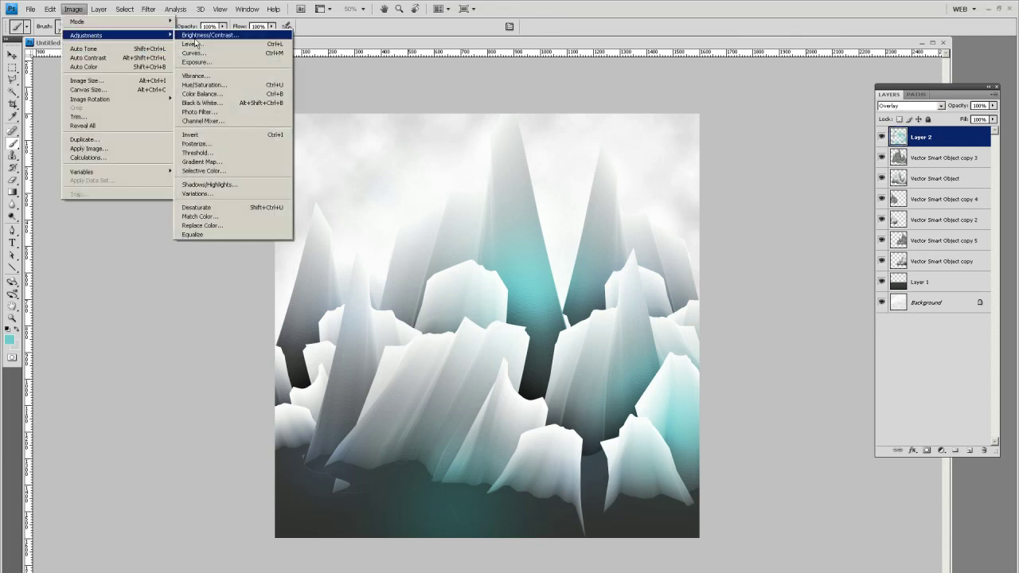
left_click(204, 84)
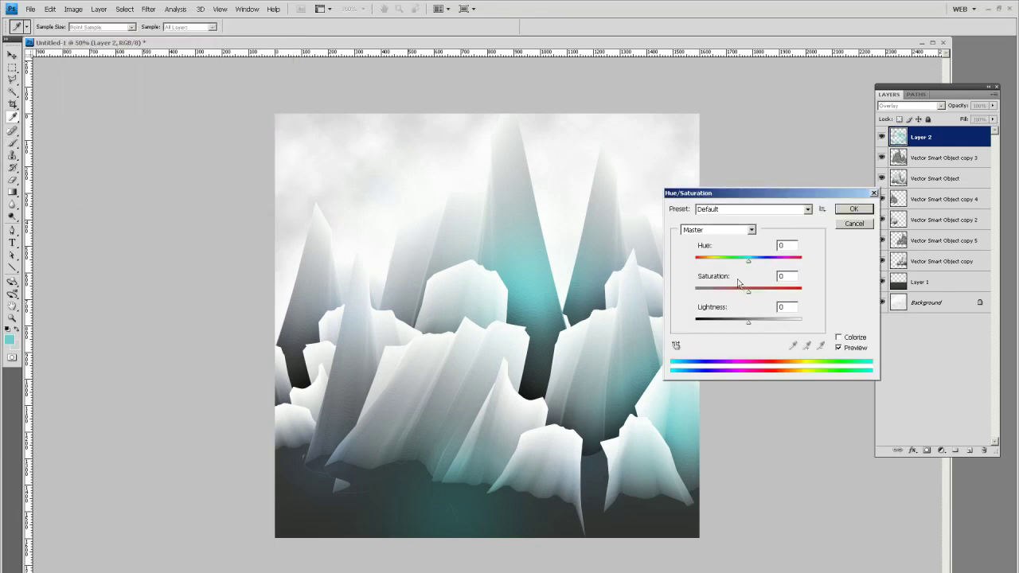
left_click_drag(749, 294, 711, 296)
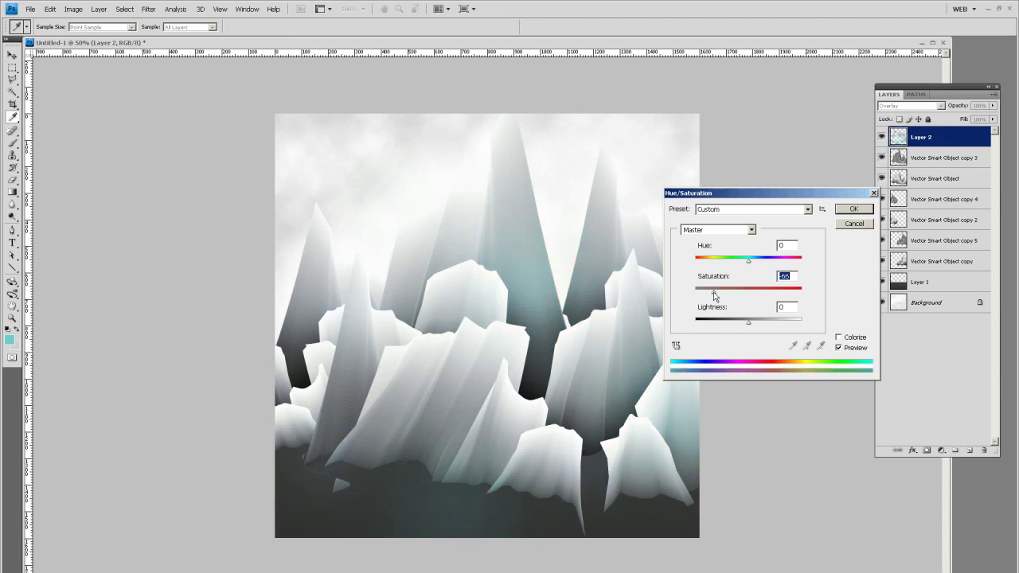
left_click(851, 209)
key("b")
Step: Inspect the tinted mountains up close and burn the dark ground on Layer 1 with a 300 px brush, Midtones range and 36% exposure
left_click(12, 317)
left_click(469, 345)
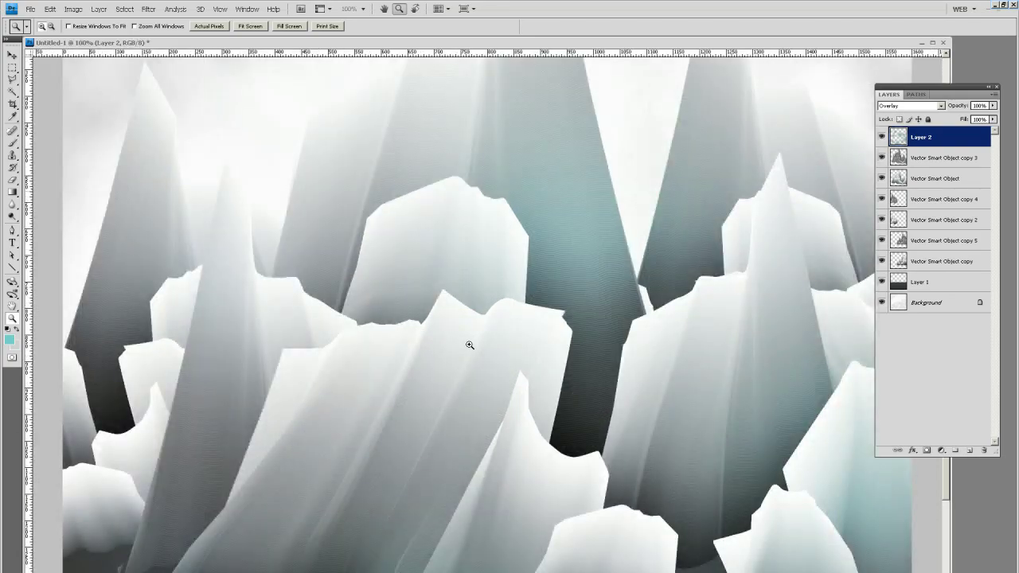
mouse_move(619, 336)
left_mouse_down()
mouse_move(562, 321)
mouse_move(565, 173)
mouse_move(557, 250)
left_mouse_up()
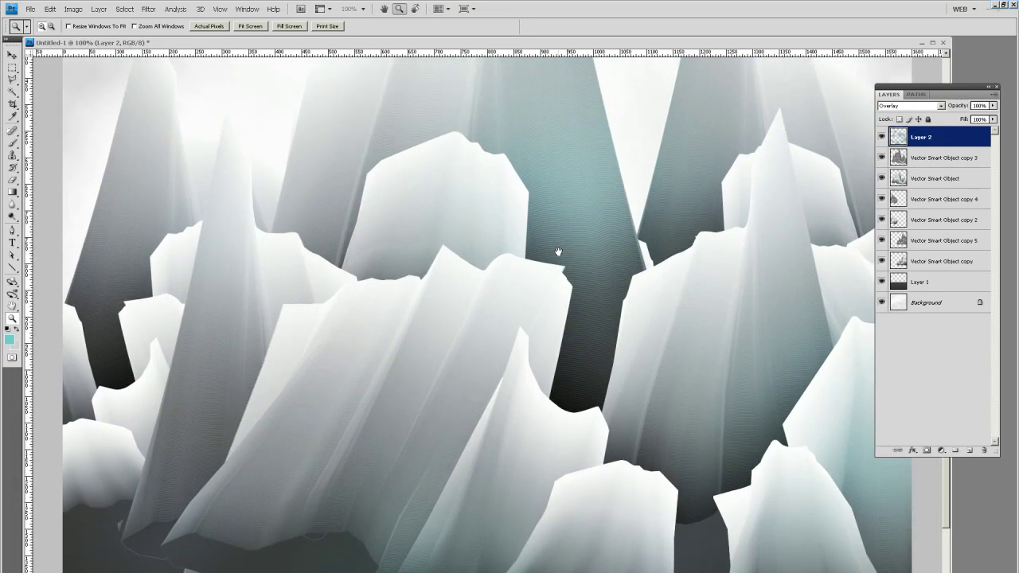
left_click_drag(554, 172, 552, 395)
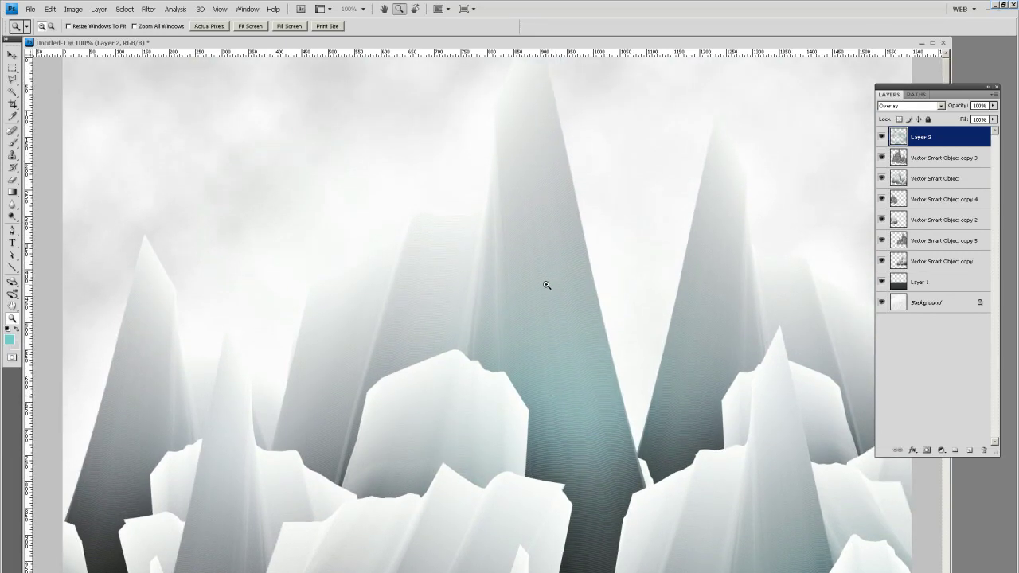
left_click_drag(581, 503, 589, 150)
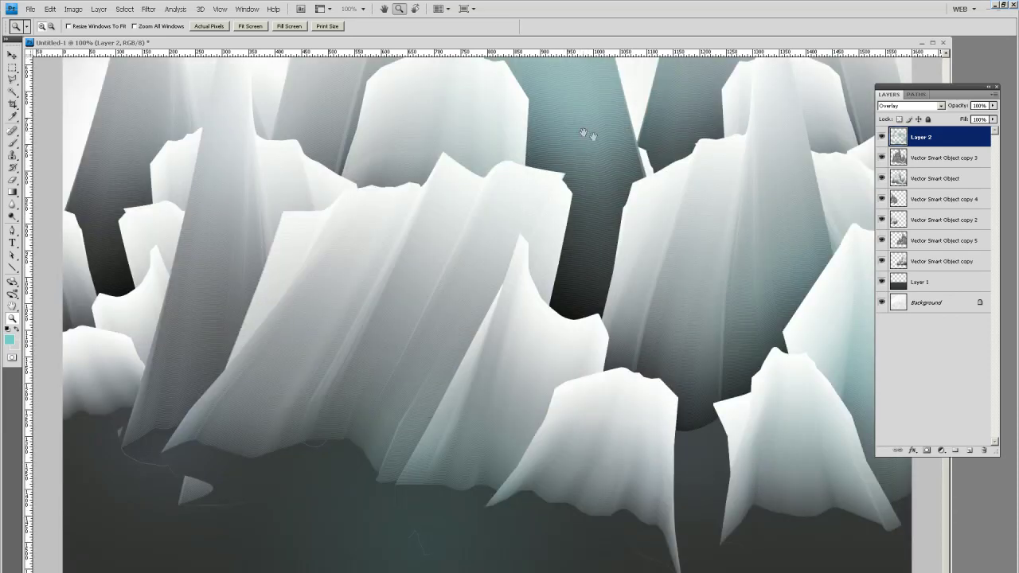
left_click(917, 283)
left_click_drag(14, 215, 47, 218)
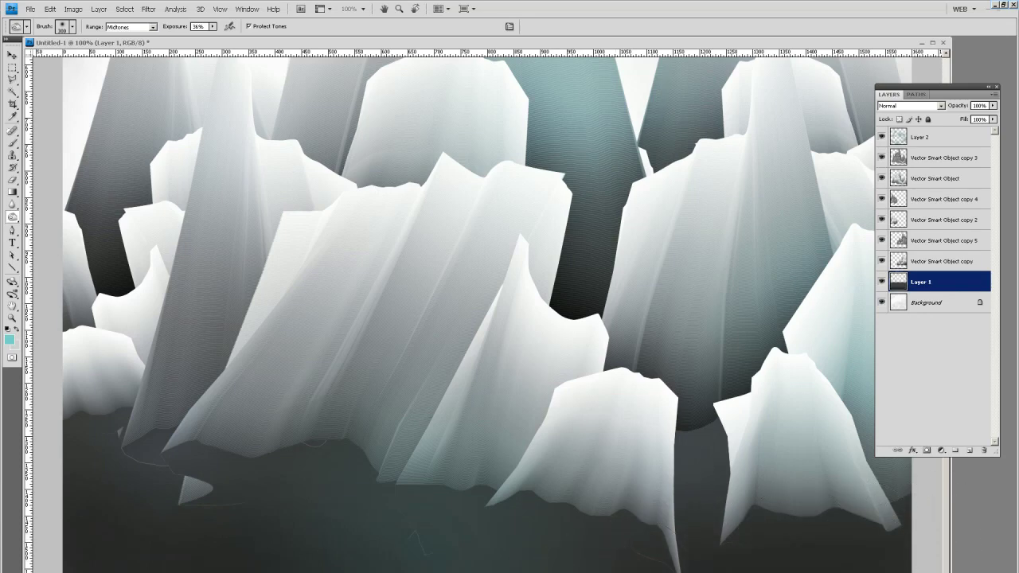
left_click(12, 318)
left_click(557, 291, "alt")
left_click(508, 298, "alt")
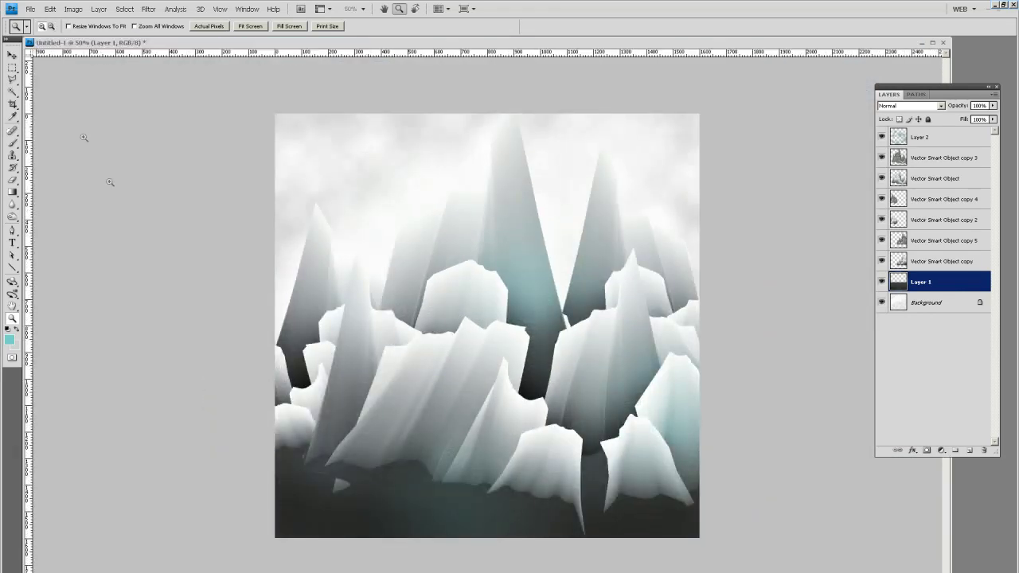
left_click(12, 55)
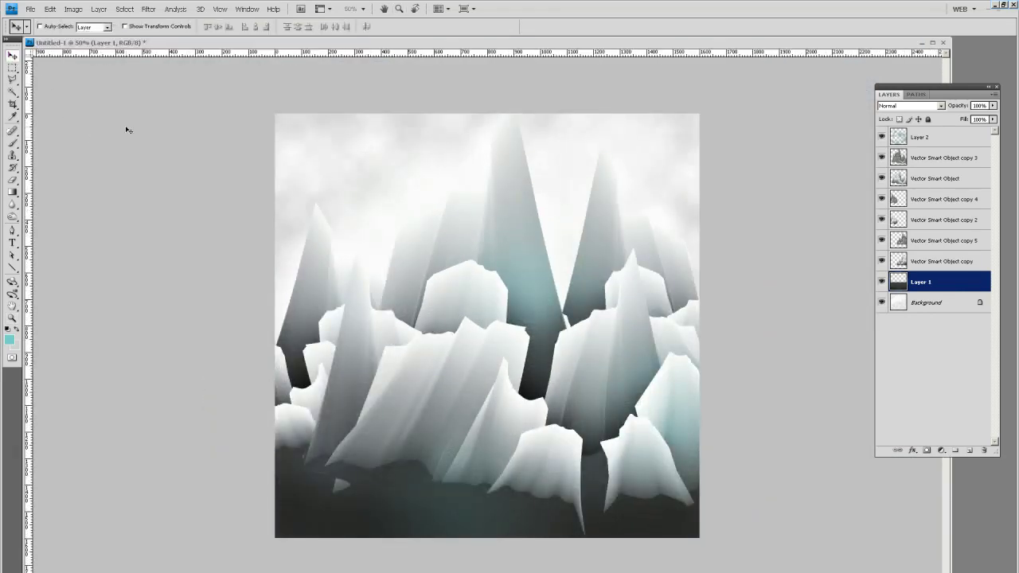